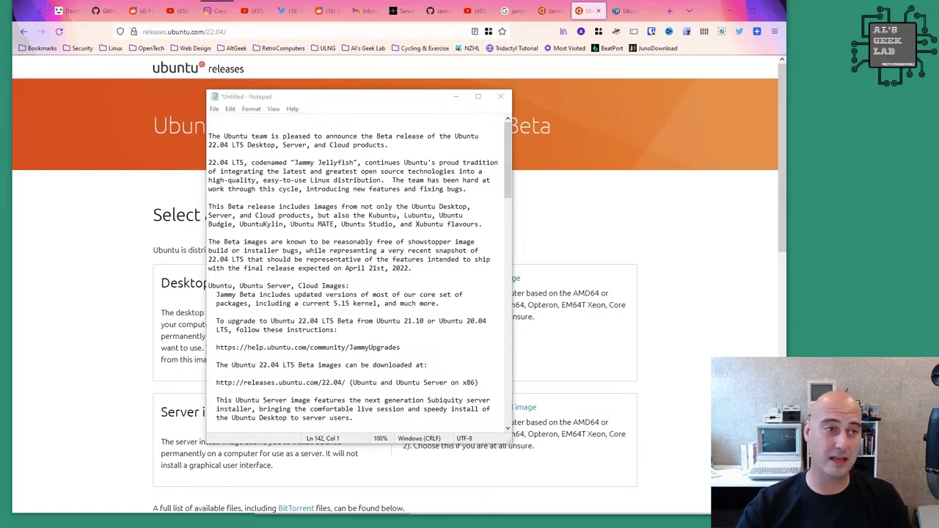
# - Move the Notepad window clear of the web page heading and skim the Ubuntu 22.04 LTS Beta announcement from start to end
pyautogui.moveTo(331, 96); pyautogui.dragTo(358, 165)
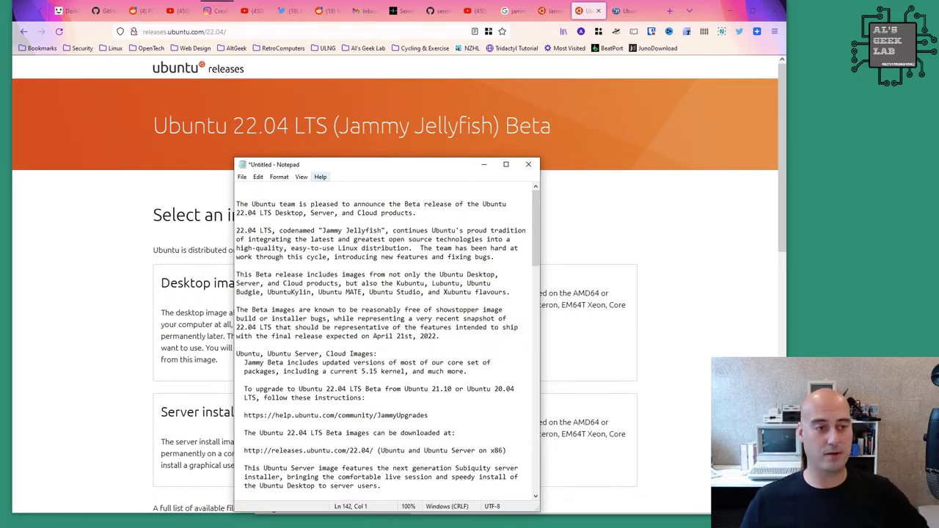
pyautogui.scroll(-15, 387, 341)
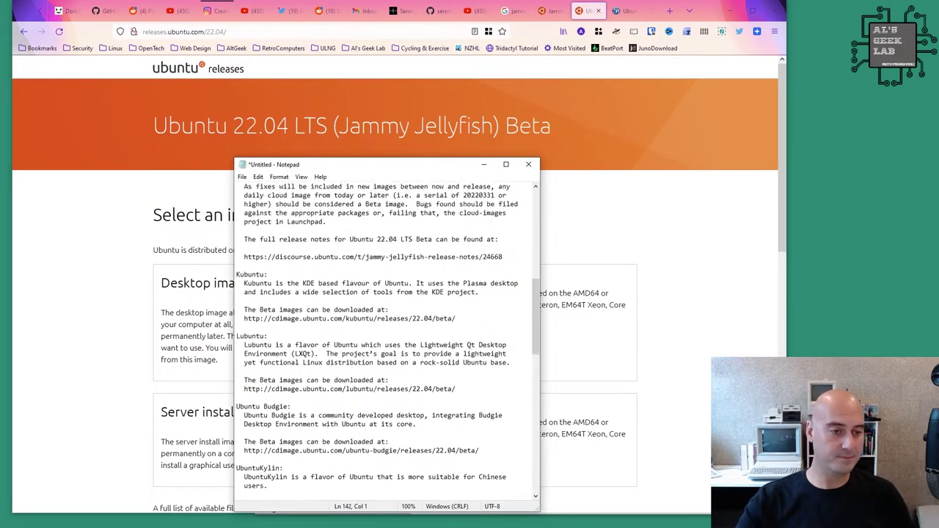
pyautogui.scroll(-5, 387, 341)
pyautogui.scroll(-4, 387, 341)
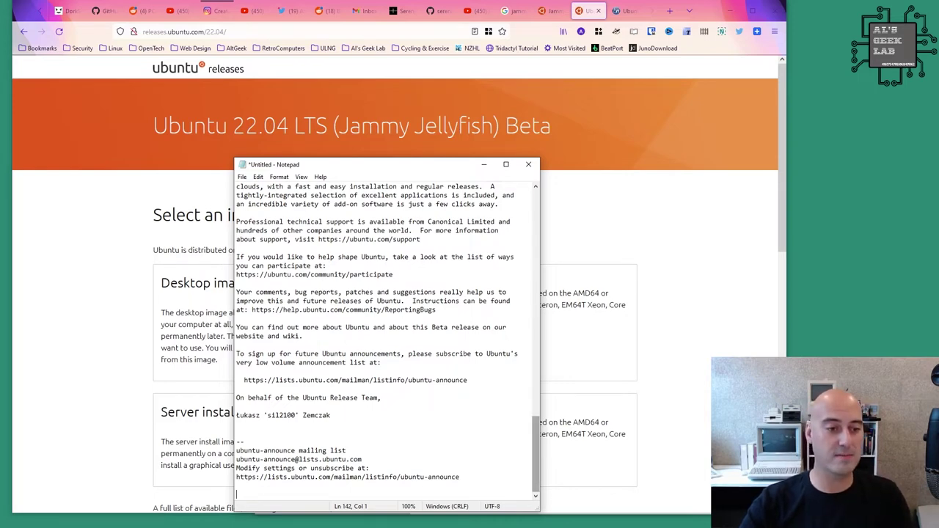
pyautogui.scroll(20, 385, 338)
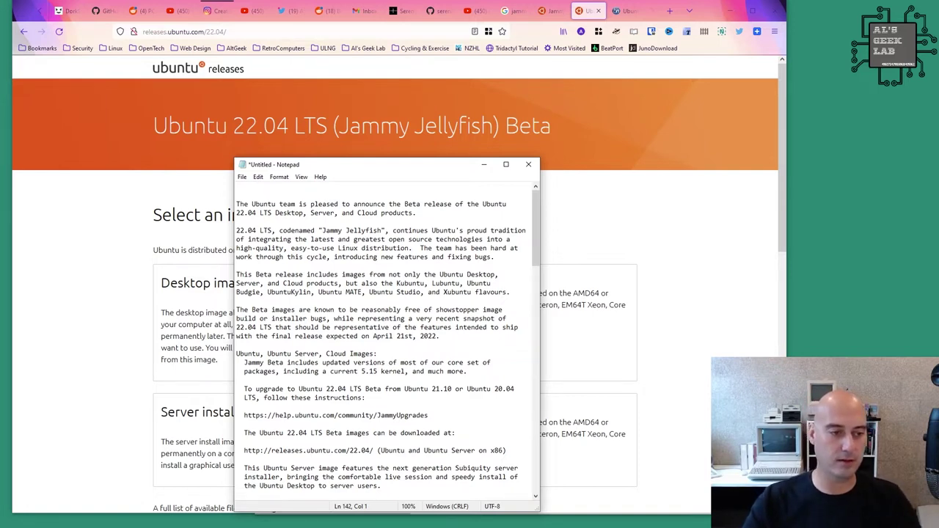
pyautogui.scroll(-2, 388, 342)
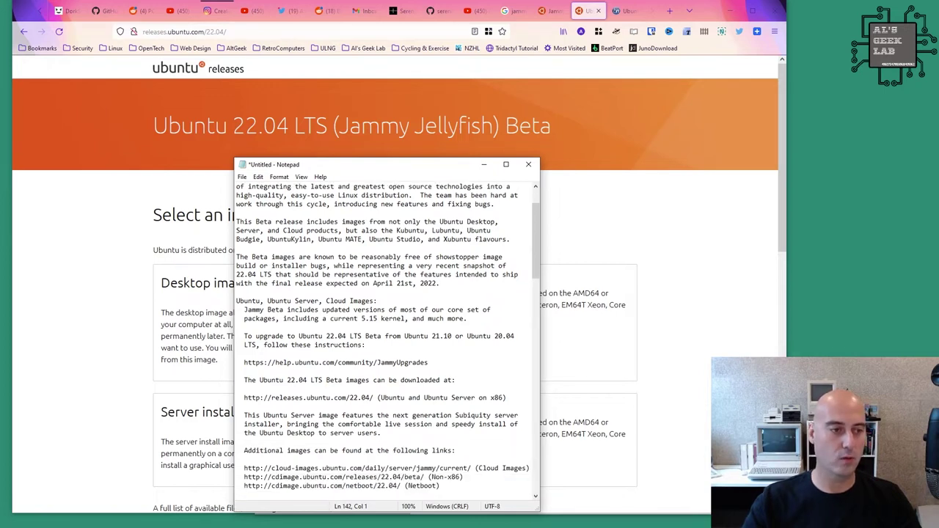
pyautogui.scroll(2, 388, 337)
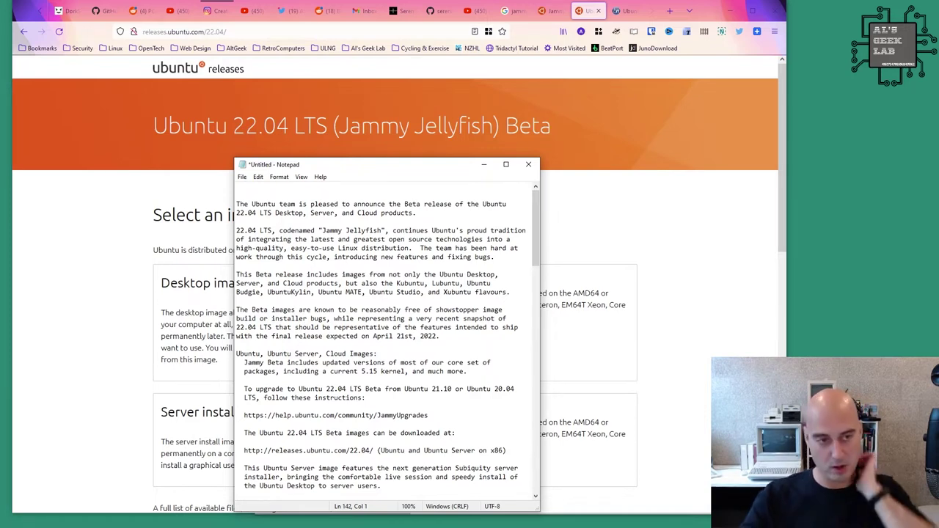
# - Read the announcement's image download links and the descriptions of the flavours from Kubuntu to Ubuntu Studio
pyautogui.scroll(-5, 388, 337)
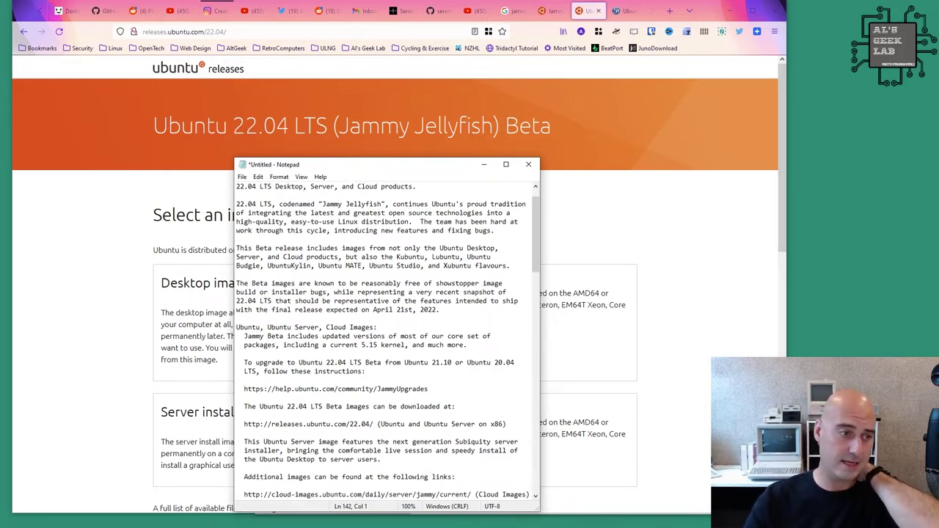
pyautogui.scroll(-6, 388, 338)
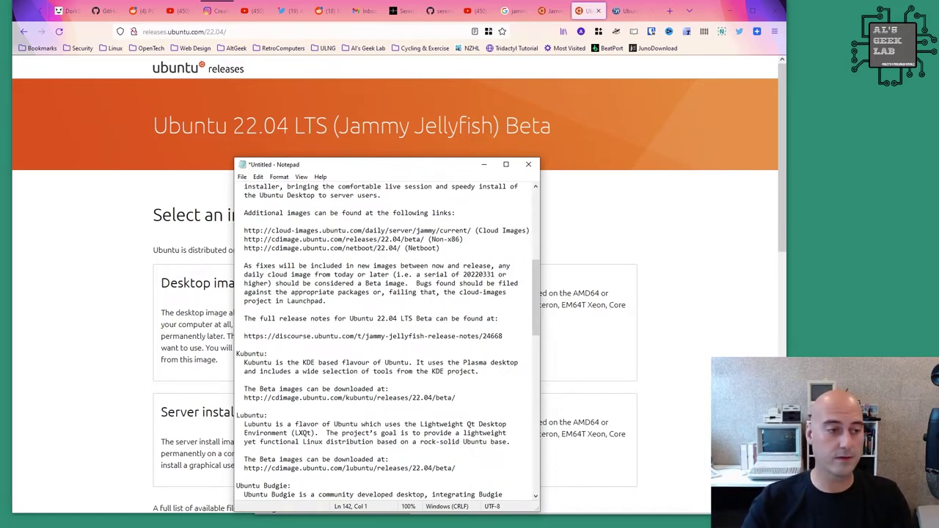
pyautogui.scroll(-1, 389, 341)
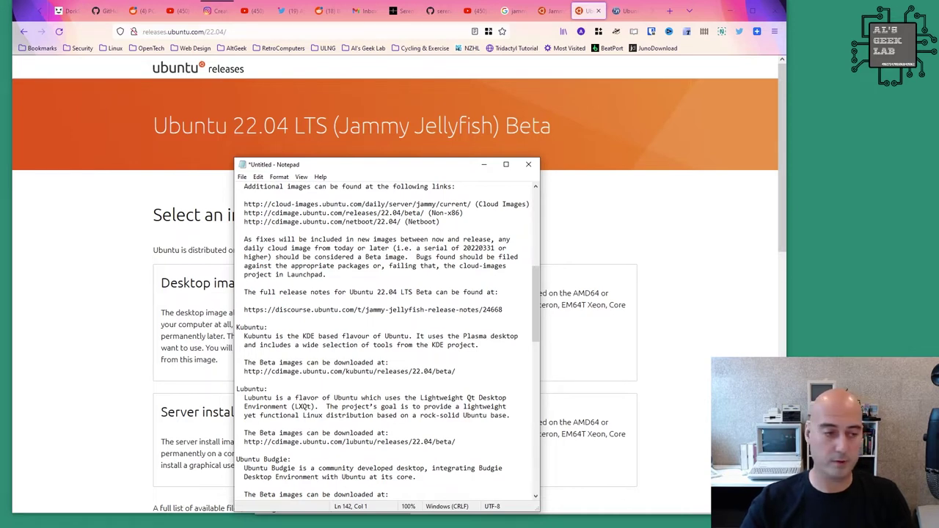
pyautogui.scroll(-1, 386, 341)
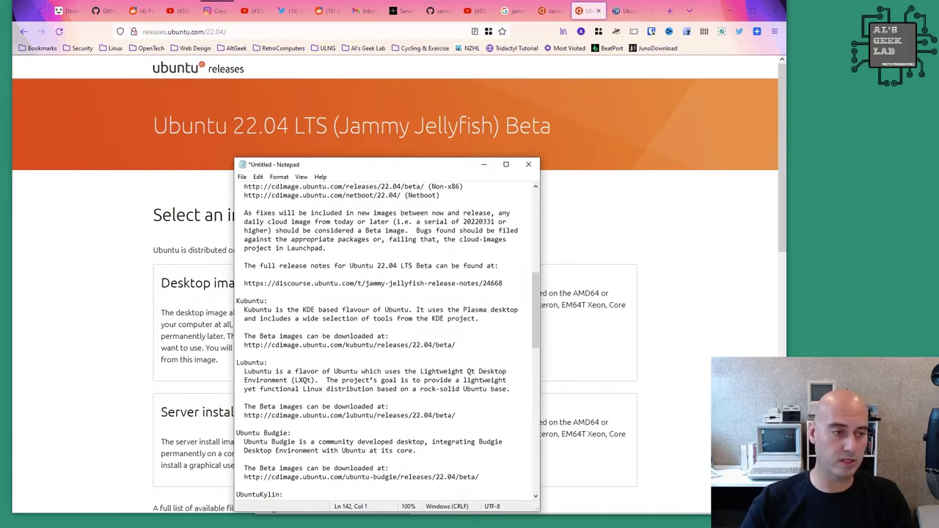
pyautogui.scroll(-2, 385, 341)
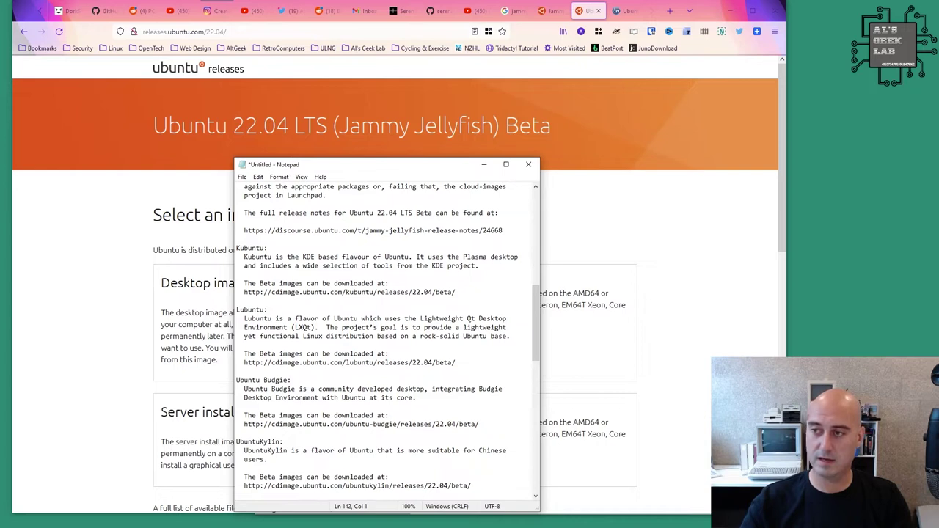
pyautogui.scroll(-1, 388, 341)
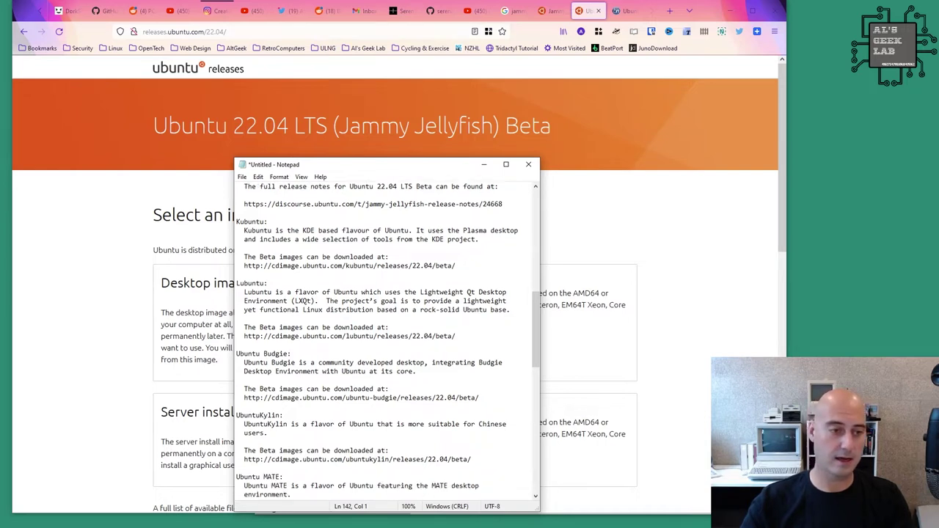
pyautogui.scroll(-1, 388, 341)
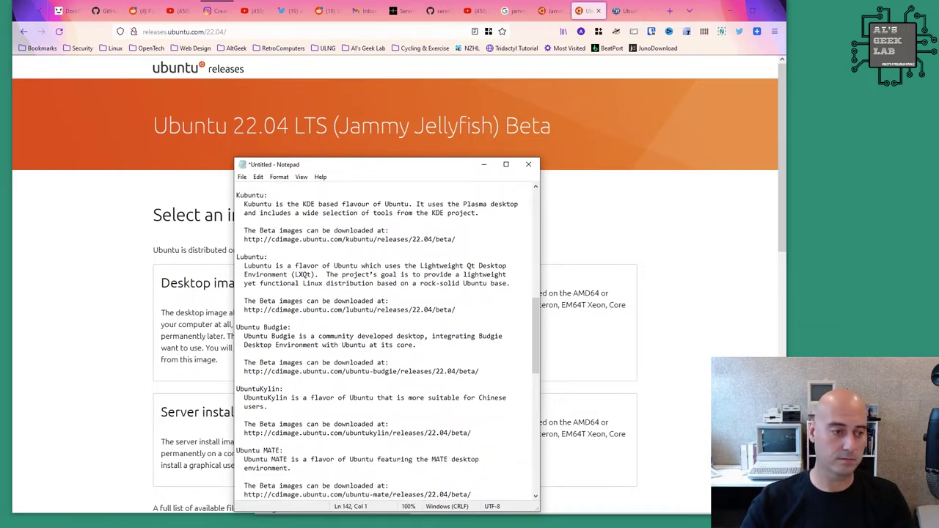
pyautogui.scroll(-1, 389, 341)
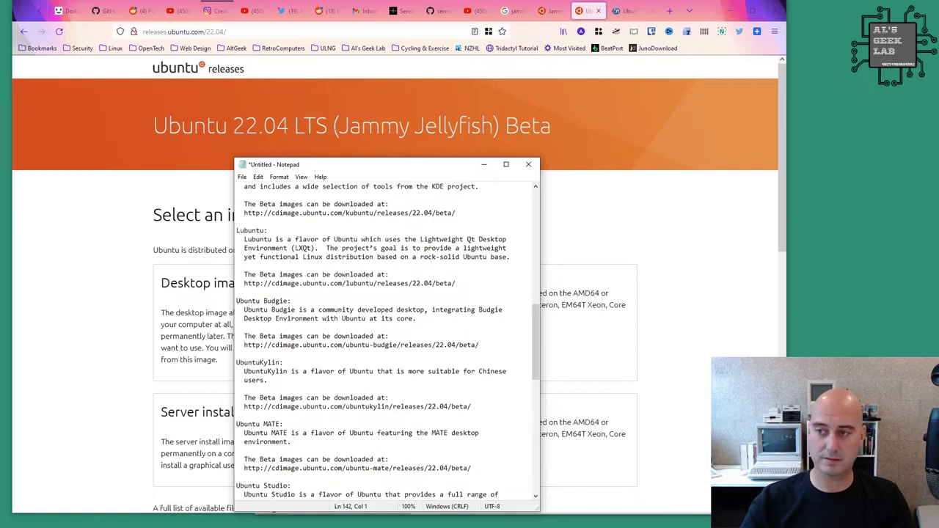
pyautogui.scroll(-1, 388, 340)
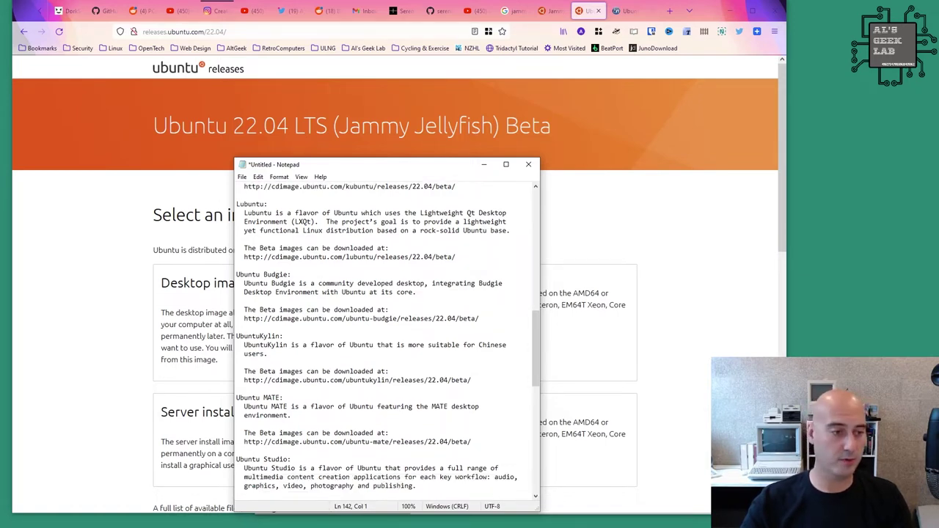
pyautogui.scroll(-1, 389, 341)
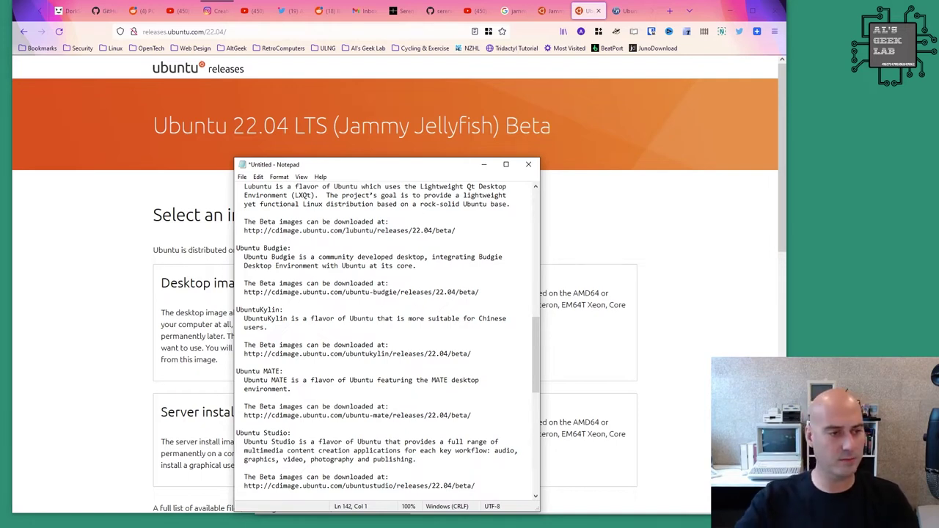
pyautogui.scroll(-1, 386, 338)
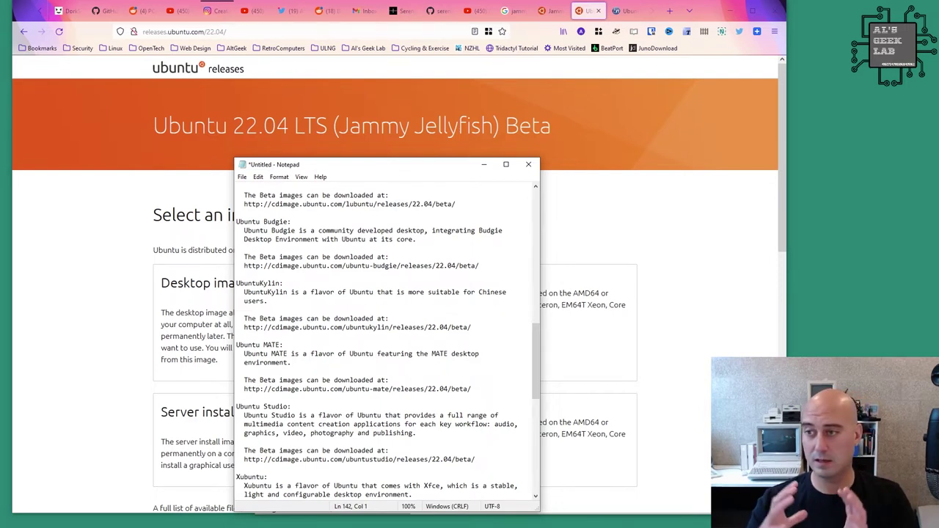
# - Read the rest of the announcement, from the Xubuntu entry through daily images and support to the mailing list information
pyautogui.scroll(-1, 660, 183)
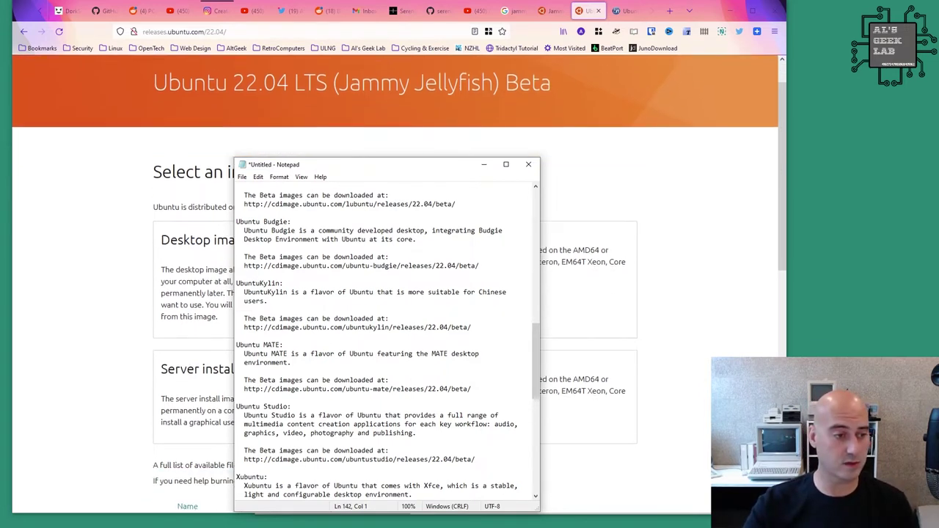
pyautogui.scroll(-2, 388, 341)
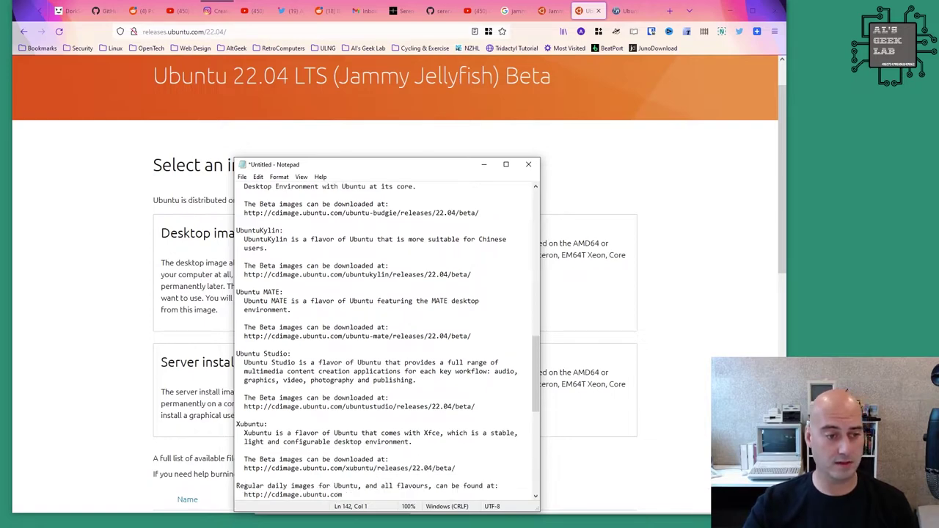
pyautogui.scroll(-1, 388, 342)
pyautogui.scroll(-2, 388, 342)
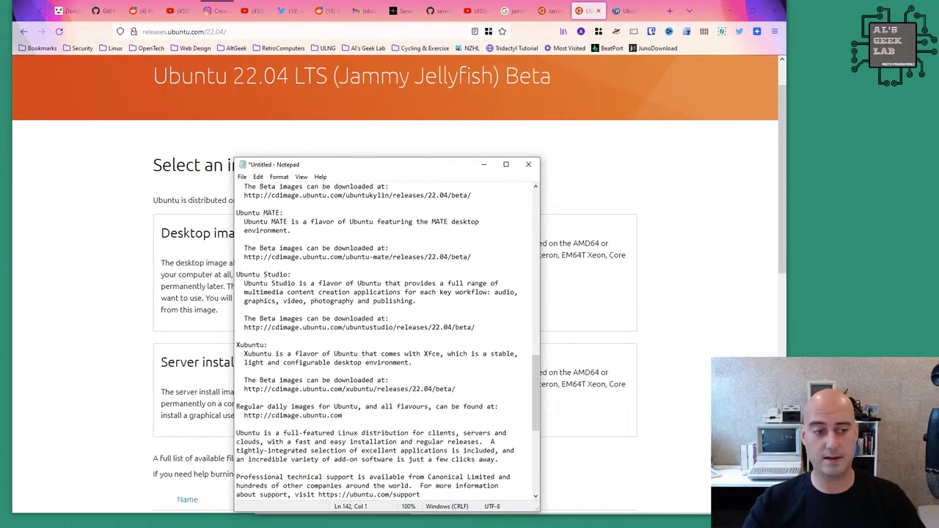
pyautogui.scroll(-7, 389, 341)
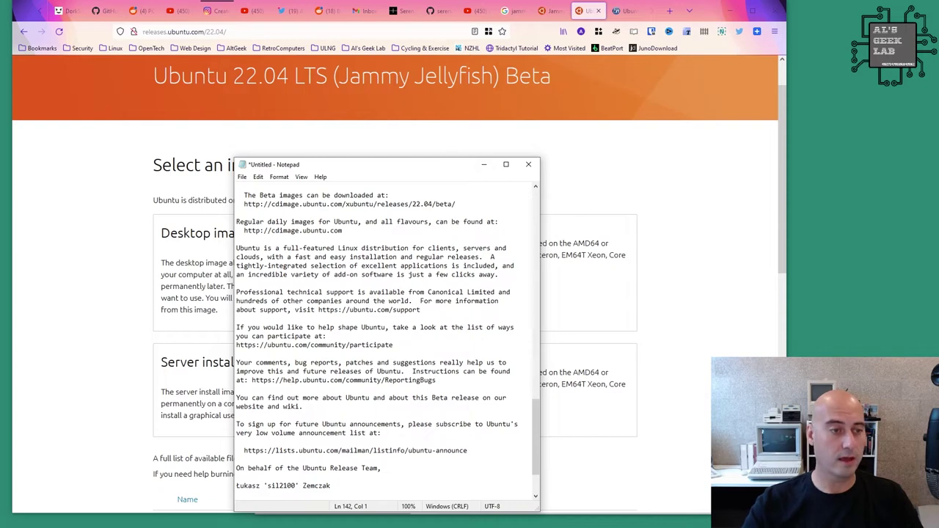
# - Minimize the announcement text and return to the beginning of the Ubuntu 22.04 LTS Beta releases page
pyautogui.click(484, 164)
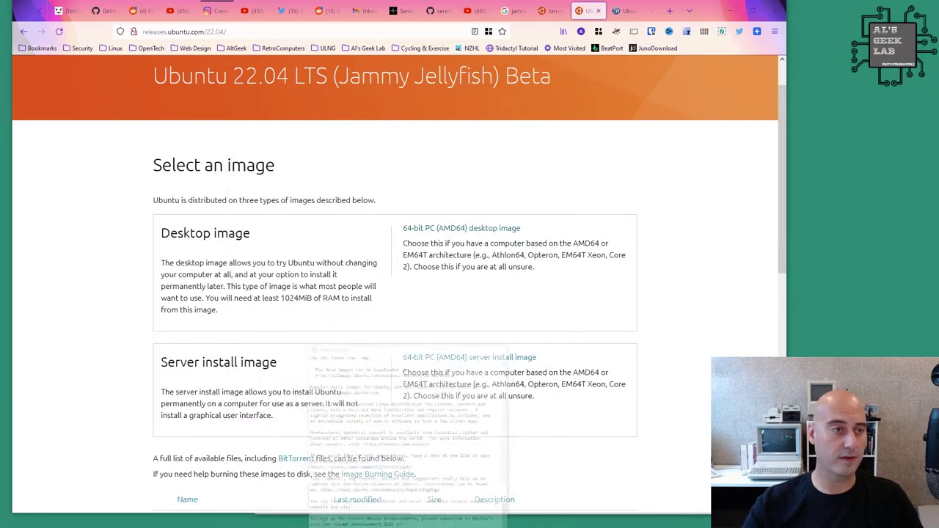
pyautogui.scroll(1, 396, 284)
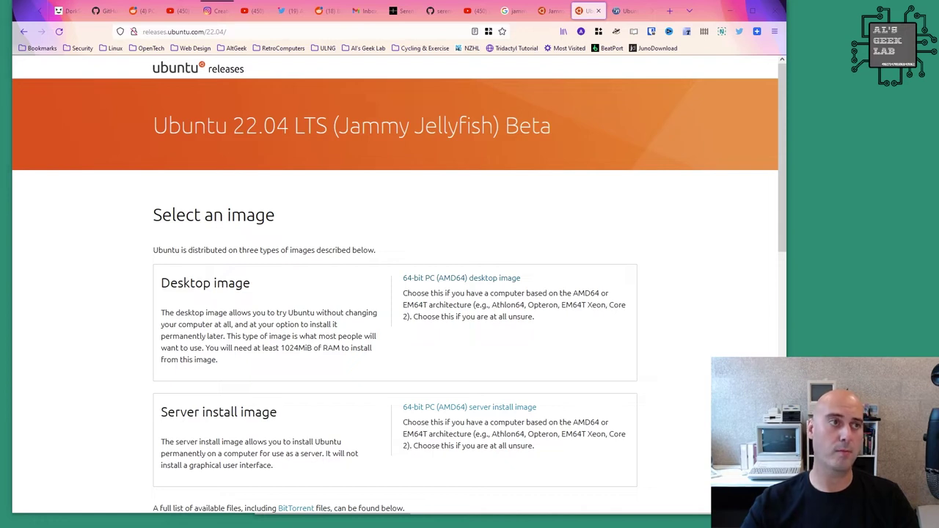
pyautogui.hotkey('ctrl', 'l')
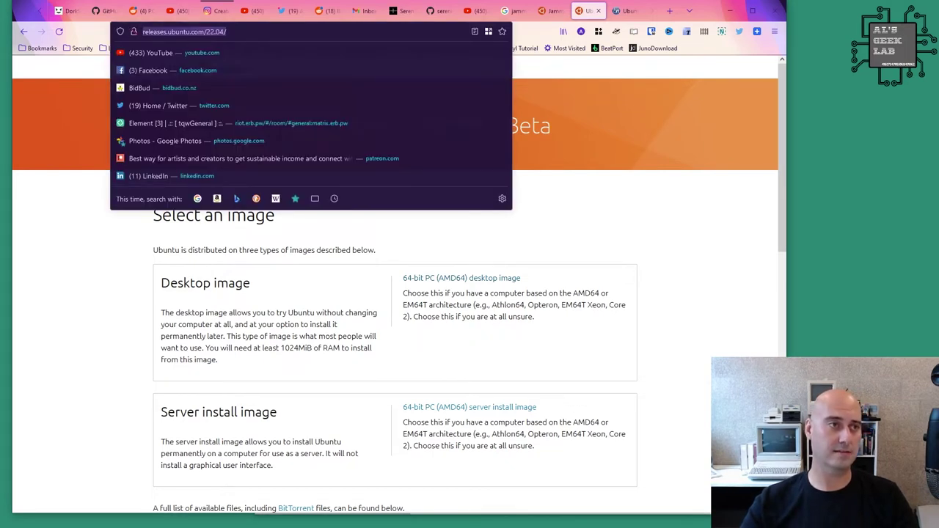
pyautogui.press('Escape')
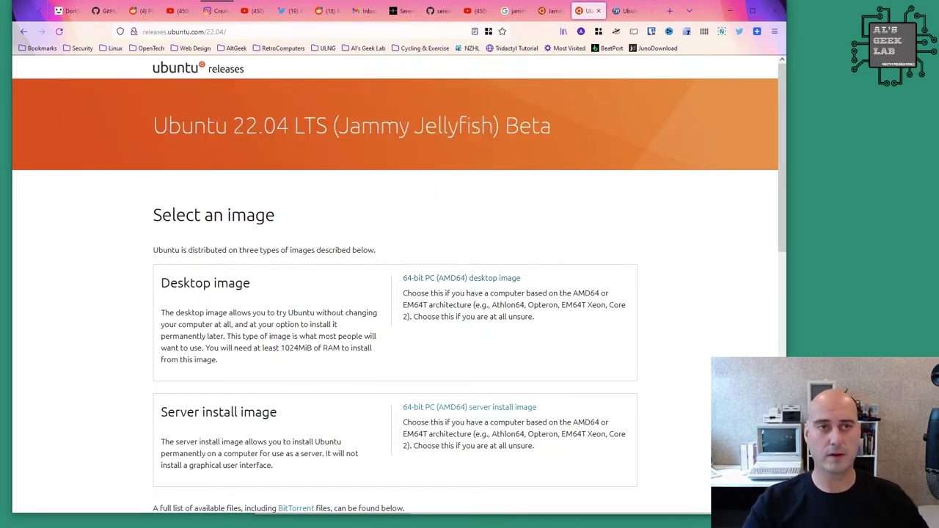
# - Switch to the Jammy Jellyfish Release Schedule page and examine the planned archive-wide activities, highlighting the php8.1 entry
pyautogui.hotkey('ctrl', 'shift', 'Tab')
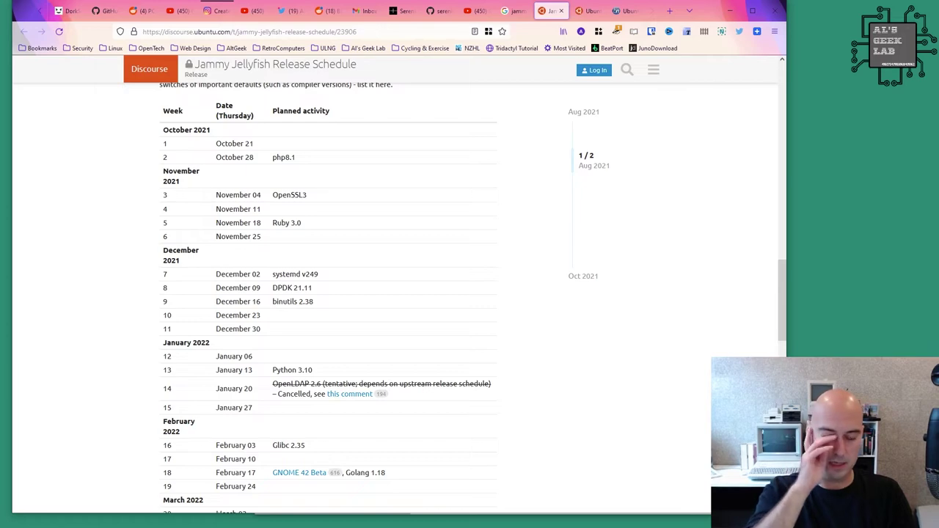
pyautogui.scroll(1, 396, 294)
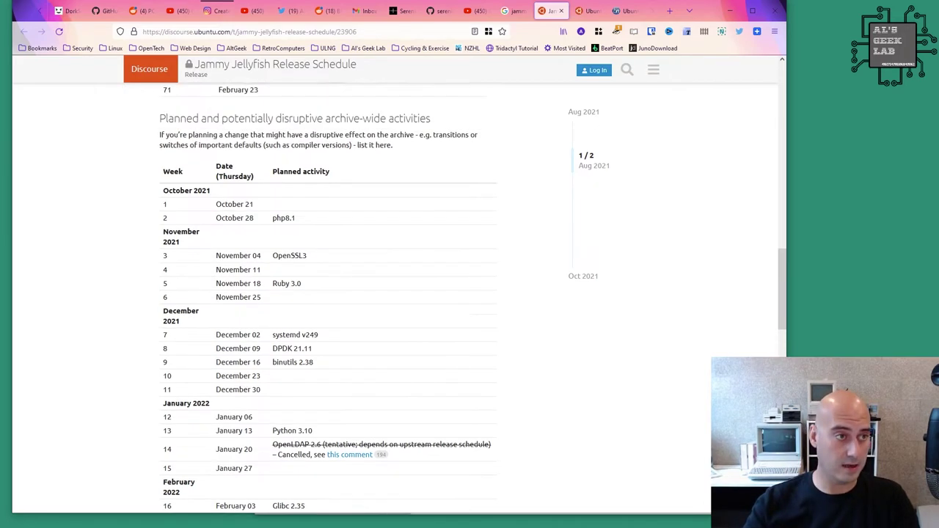
pyautogui.scroll(1, 396, 294)
pyautogui.scroll(-1, 397, 294)
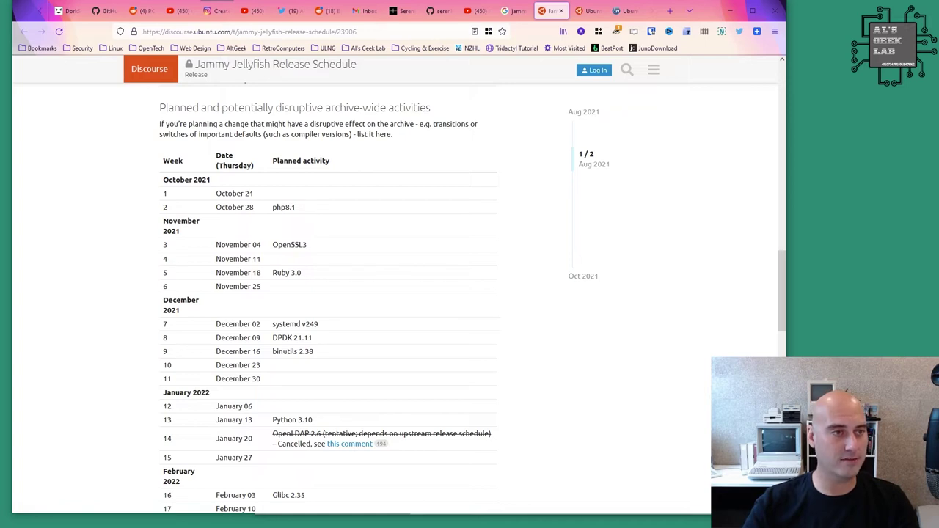
pyautogui.moveTo(323, 108); pyautogui.dragTo(364, 108)
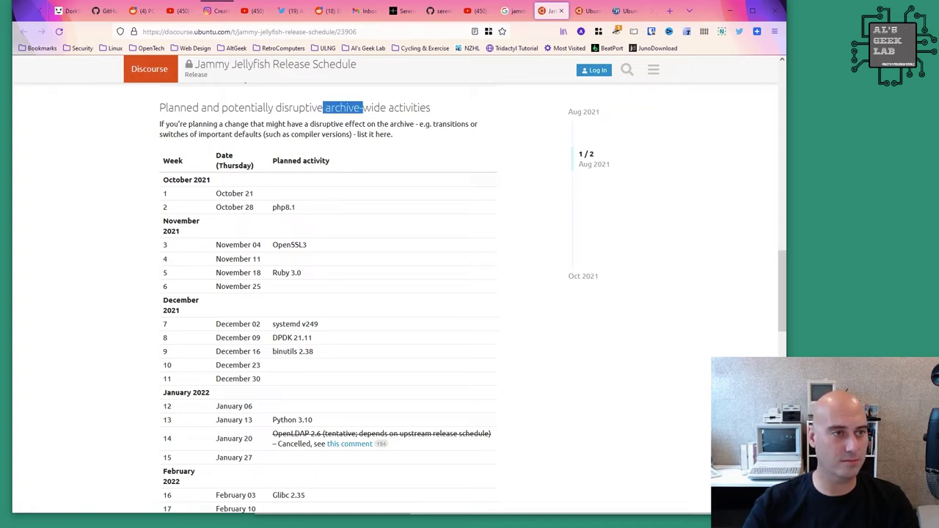
pyautogui.click(14, 59)
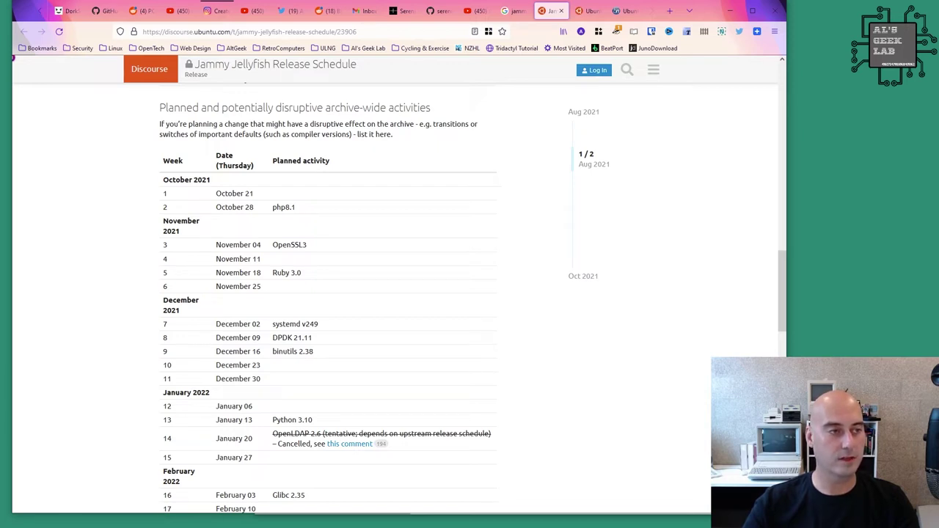
pyautogui.doubleClick(283, 207)
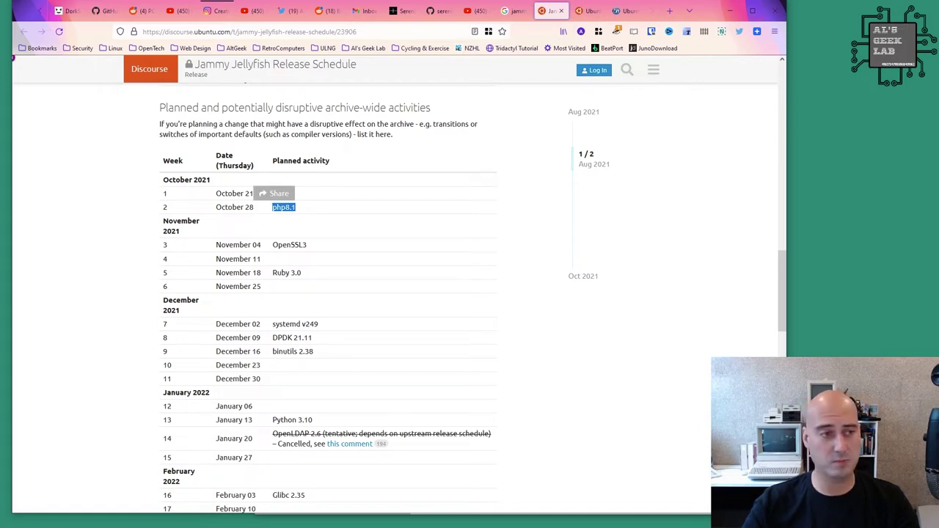
pyautogui.click(283, 207)
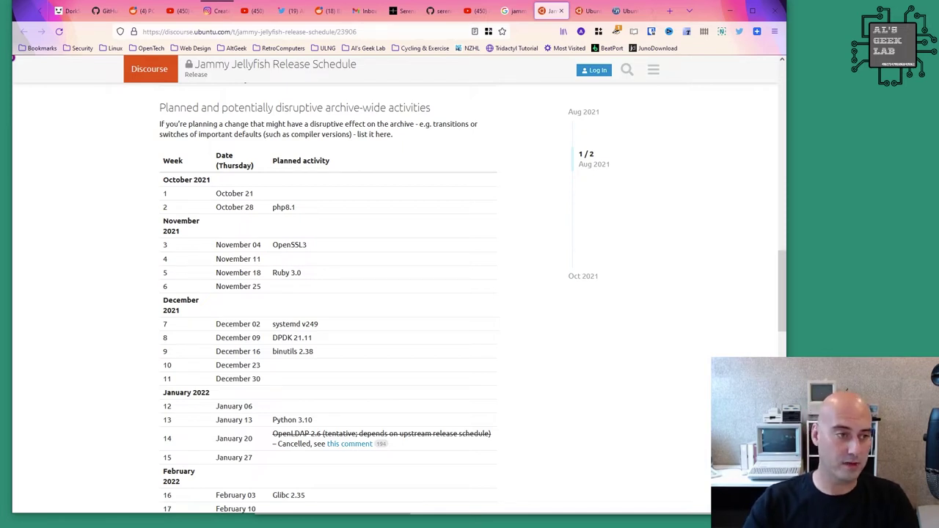
# - Examine the planned activities from December 2021 to April 2022 in the schedule, highlighting the DPDK 21.11 entry
pyautogui.scroll(-1, 473, 298)
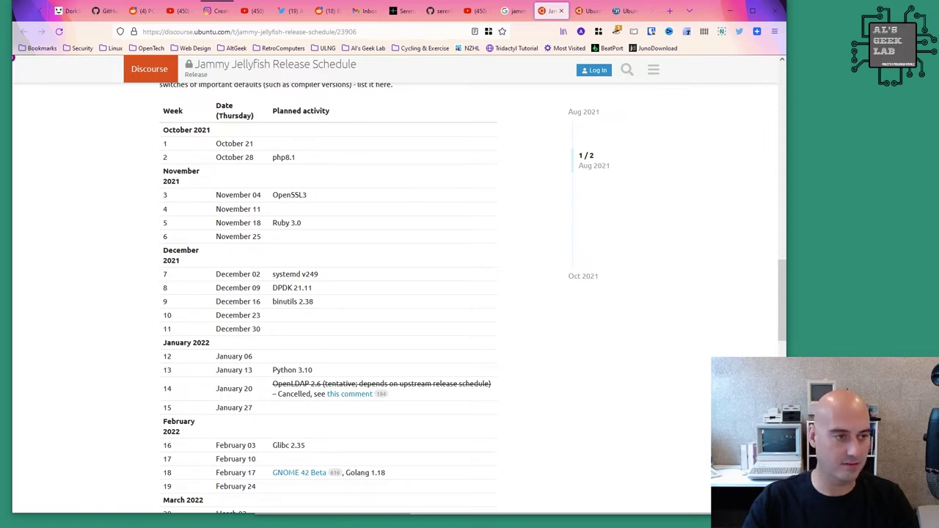
pyautogui.moveTo(272, 288); pyautogui.dragTo(312, 288)
pyautogui.click(316, 287)
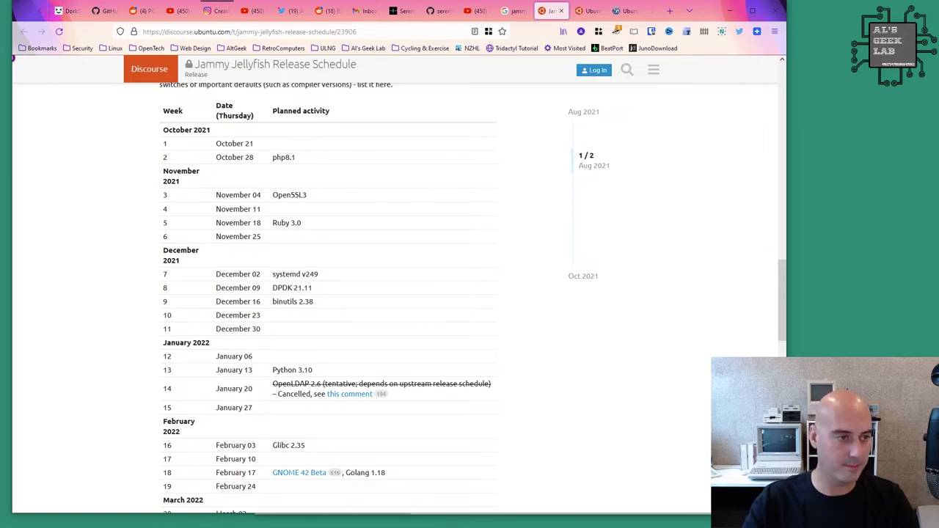
pyautogui.scroll(-3, 396, 293)
pyautogui.scroll(-1, 327, 294)
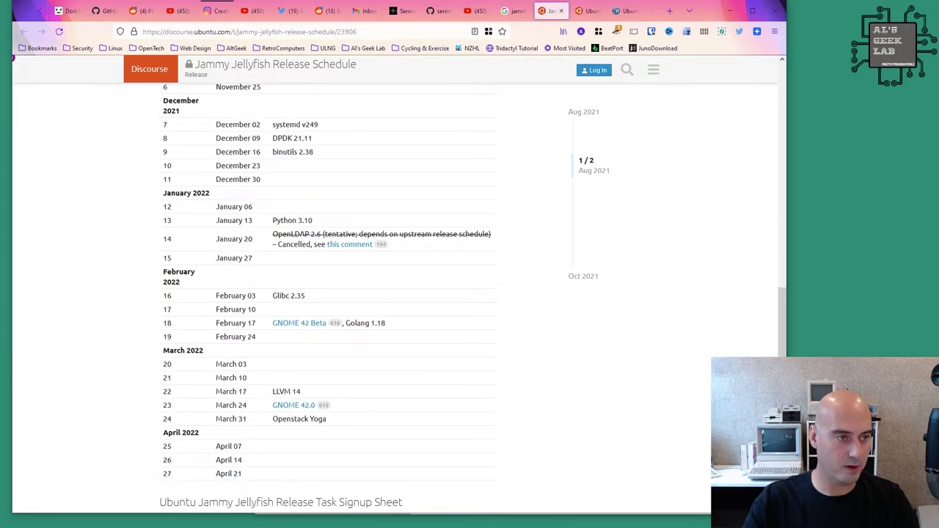
# - Review the planned archive-wide activities from October 2021 to April 2022 in the release schedule once more
pyautogui.scroll(-2, 327, 294)
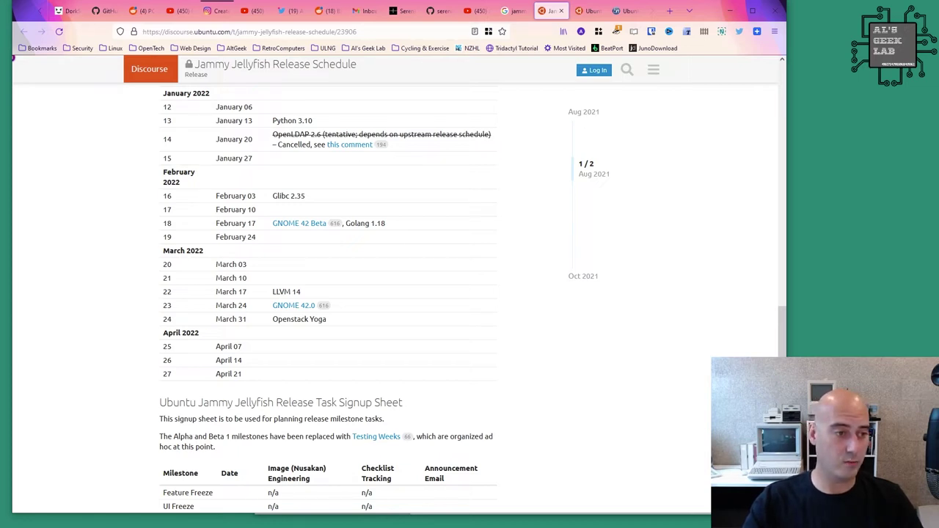
pyautogui.scroll(5, 327, 294)
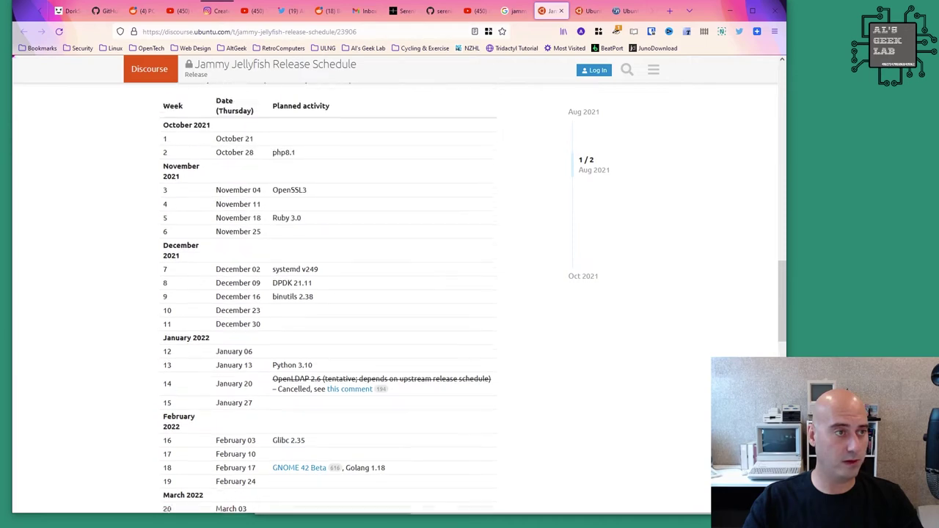
pyautogui.scroll(-3, 327, 293)
pyautogui.scroll(3, 327, 294)
pyautogui.scroll(-3, 327, 294)
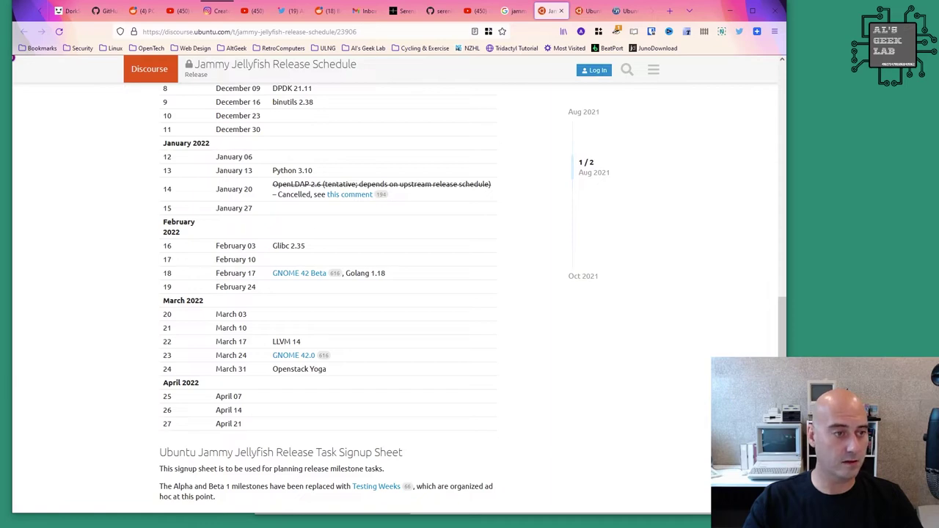
# - Examine the Release Task Signup Sheet, highlighting the Final Freeze and 22.04 Release dates, and return to the Ubuntu 22.04 LTS Beta releases page
pyautogui.scroll(-5, 326, 294)
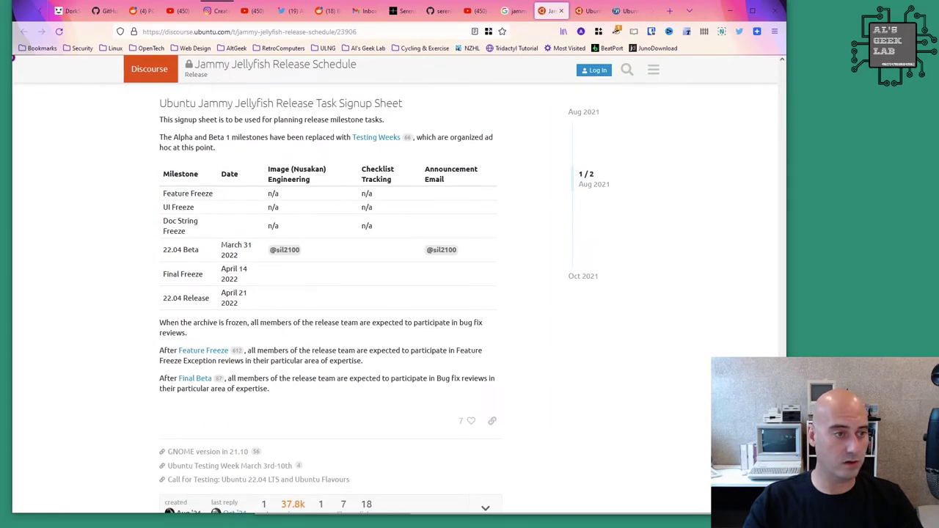
pyautogui.moveTo(237, 269)
pyautogui.mouseDown()
pyautogui.moveTo(237, 280)
pyautogui.moveTo(226, 268)
pyautogui.mouseUp()
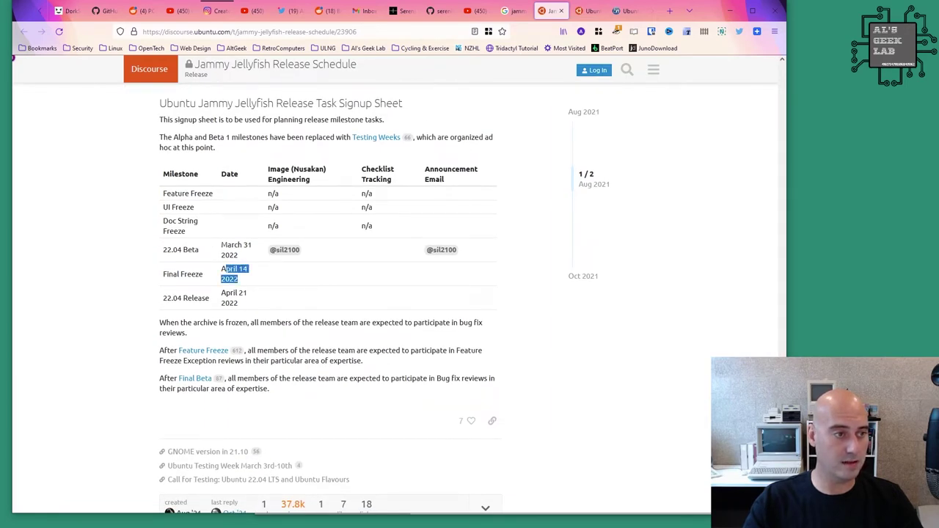
pyautogui.moveTo(238, 303); pyautogui.dragTo(221, 293)
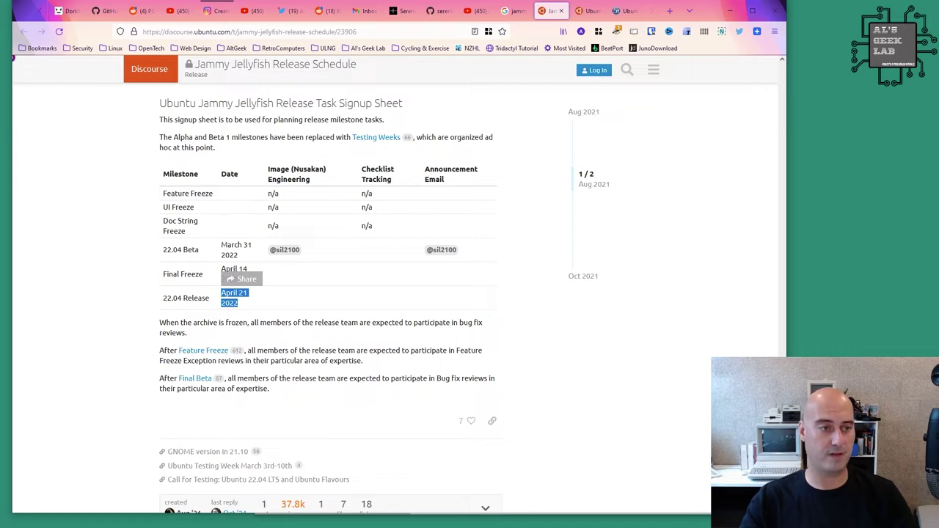
pyautogui.click(221, 293)
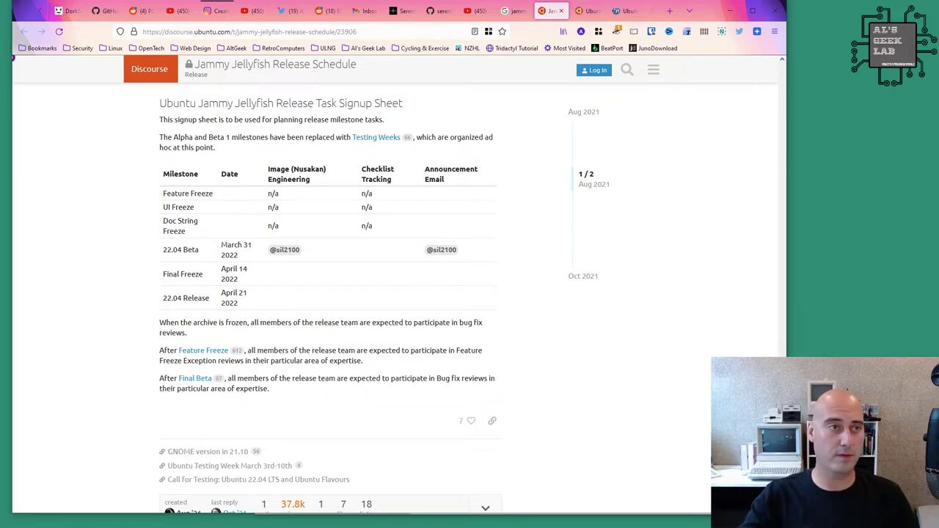
pyautogui.click(587, 11)
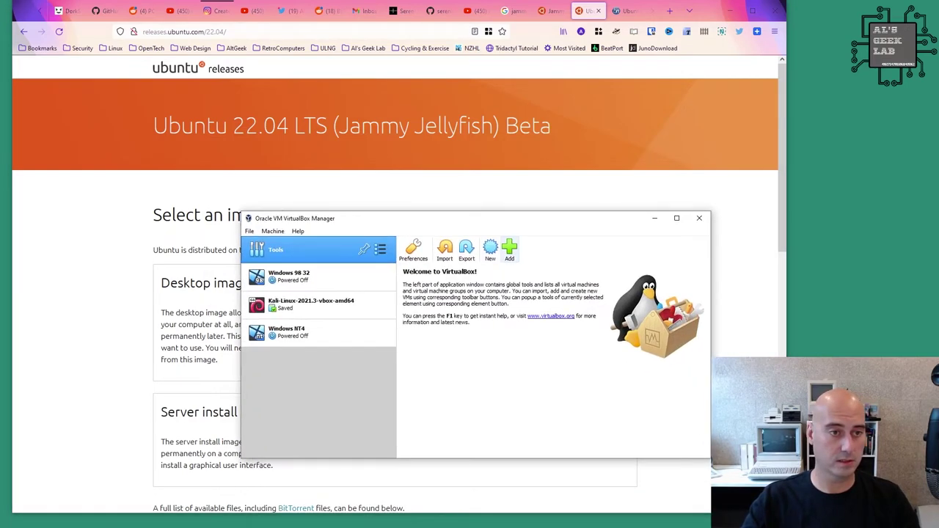
pyautogui.click(249, 231)
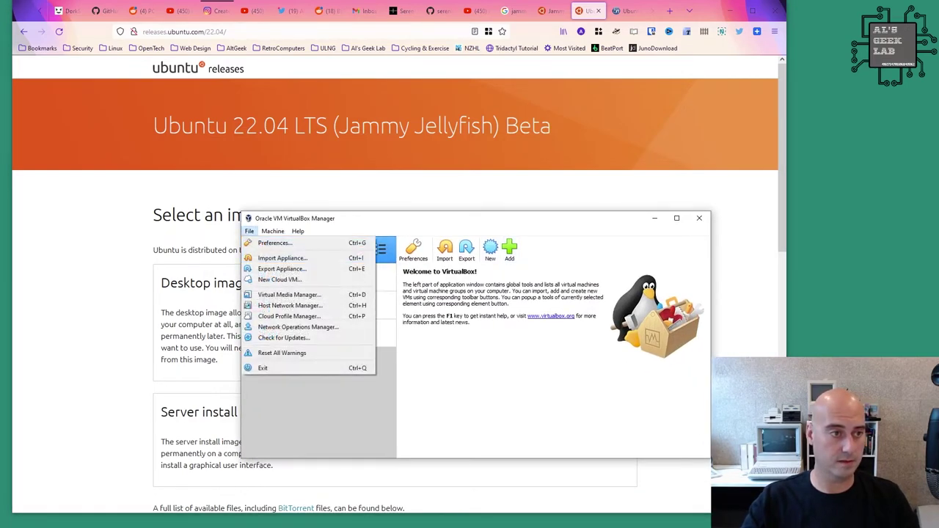
pyautogui.moveTo(273, 231)
pyautogui.press('Escape')
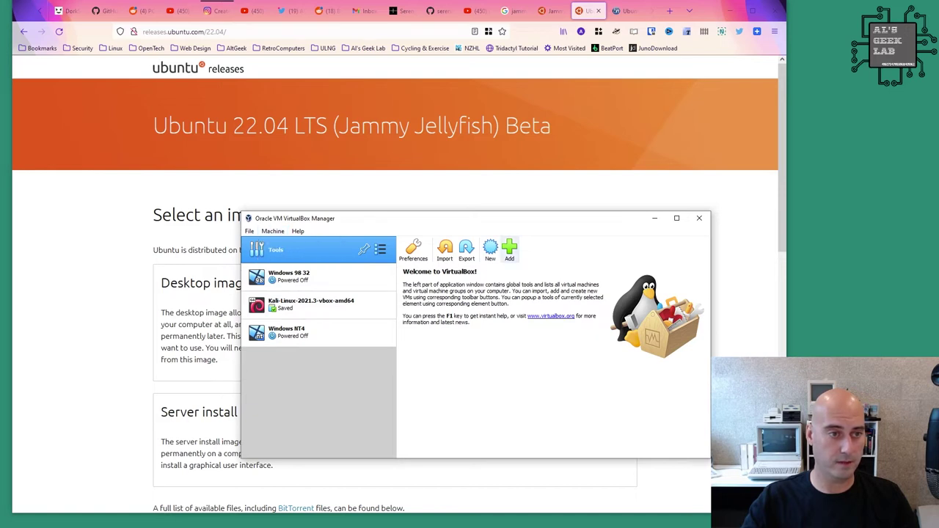
# - Begin a new VirtualBox virtual machine named Ubuntu 22.04, accepting Linux and Ubuntu (64-bit), and set its memory to 8192 MB
pyautogui.click(490, 249)
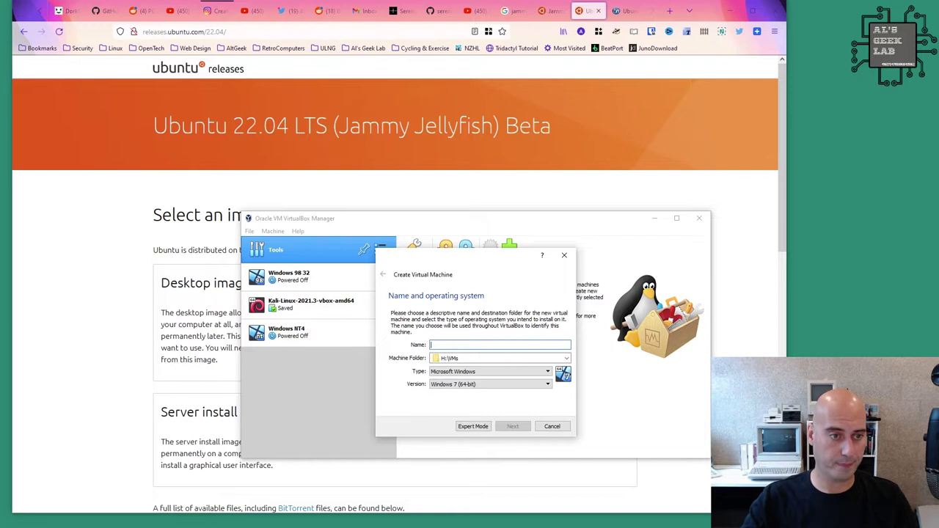
pyautogui.write('Ubuntu ')
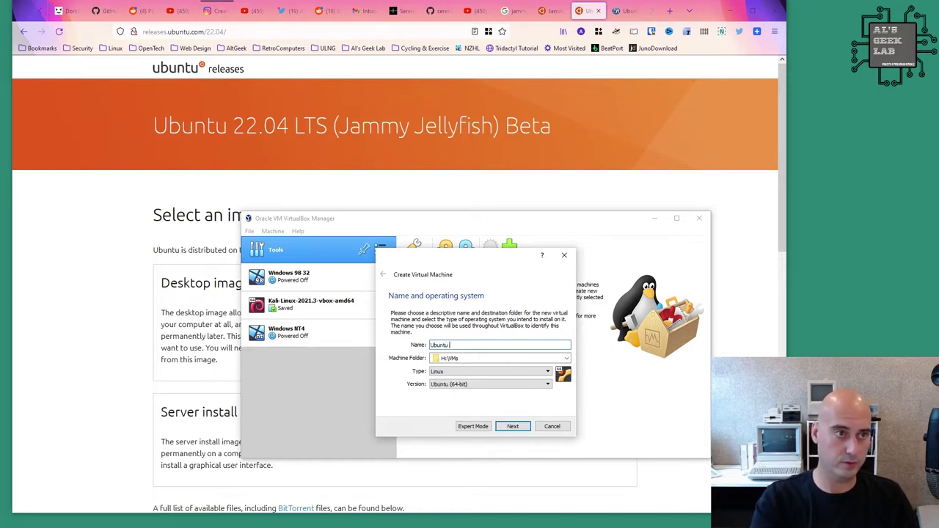
pyautogui.write('22.04')
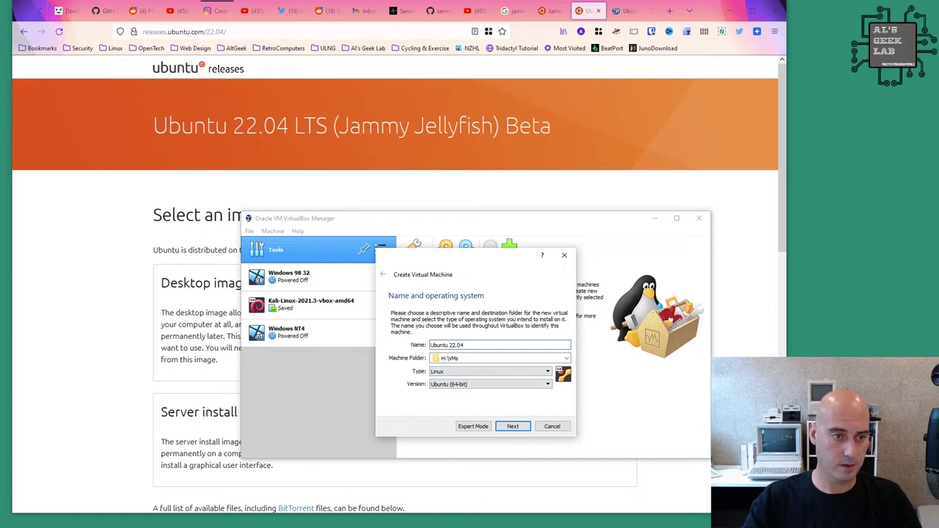
pyautogui.press('Return')
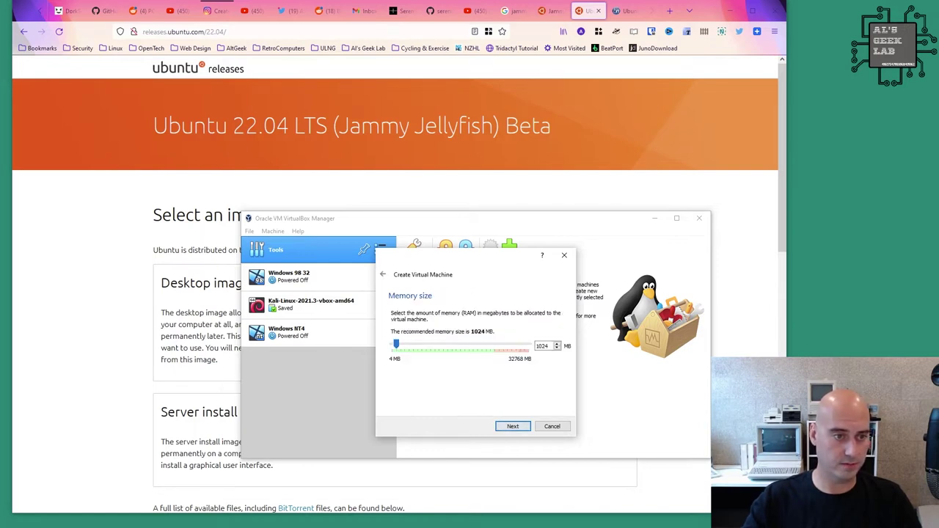
pyautogui.press('Tab')
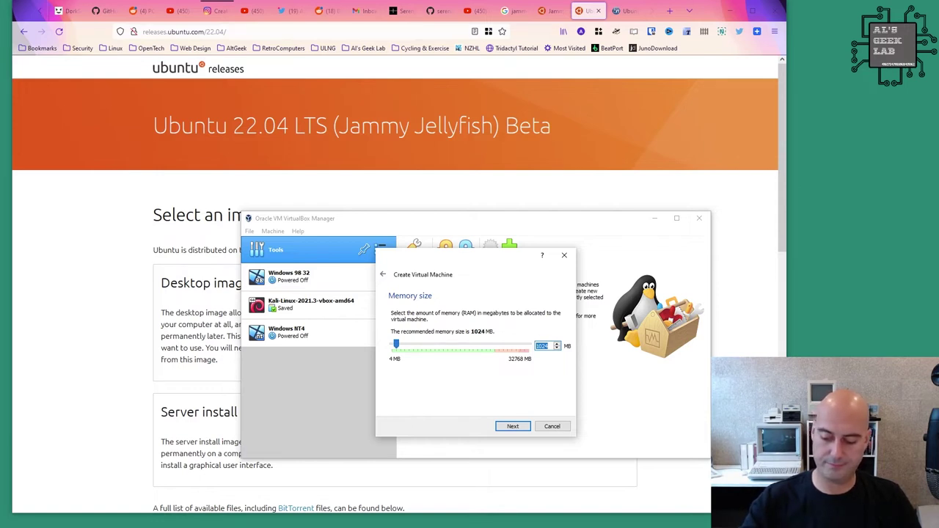
pyautogui.write('8192')
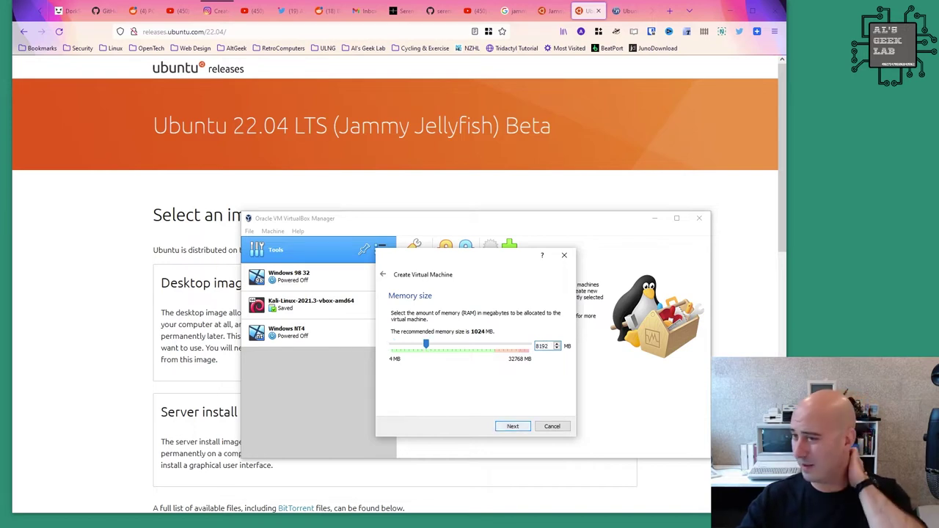
pyautogui.press('Return')
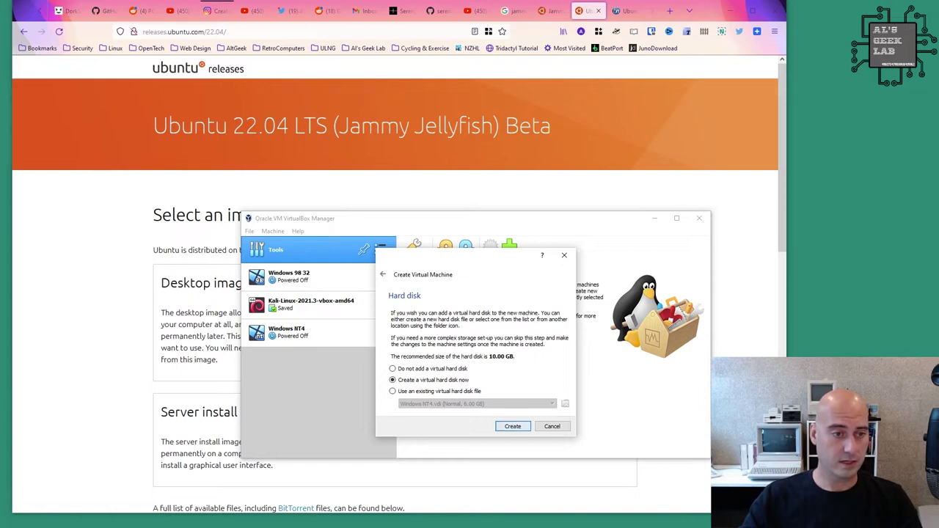
# - Create a new VDI virtual hard disk of 45 GB for the machine, keeping the default file location
pyautogui.press('Return')
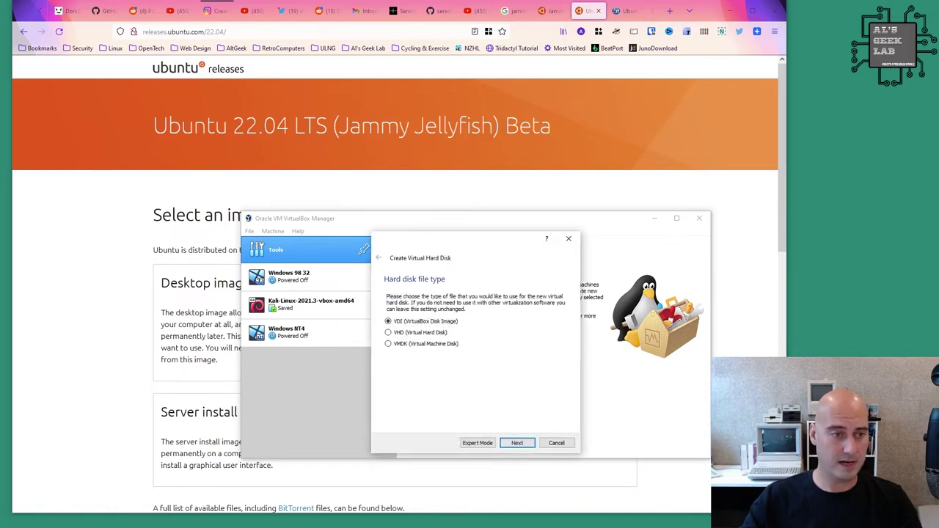
pyautogui.press('Return')
pyautogui.press('Return')
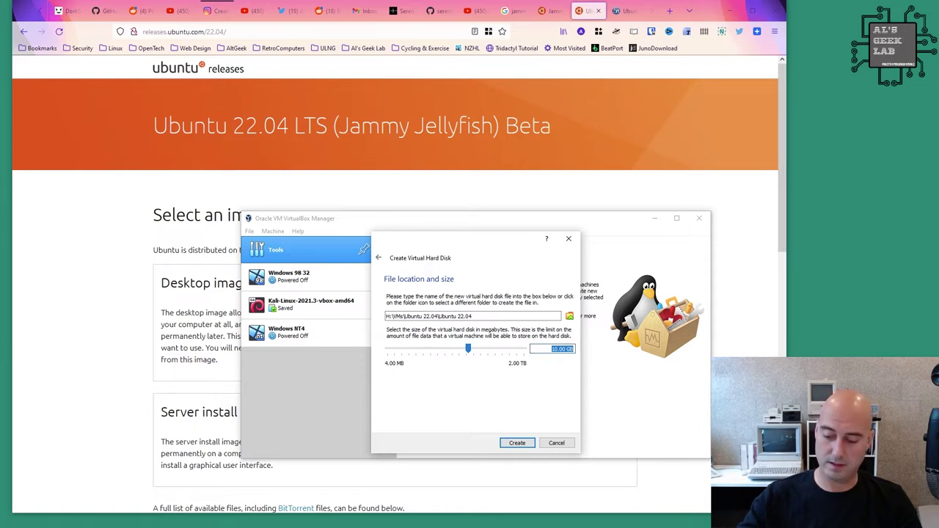
pyautogui.write('45 GB')
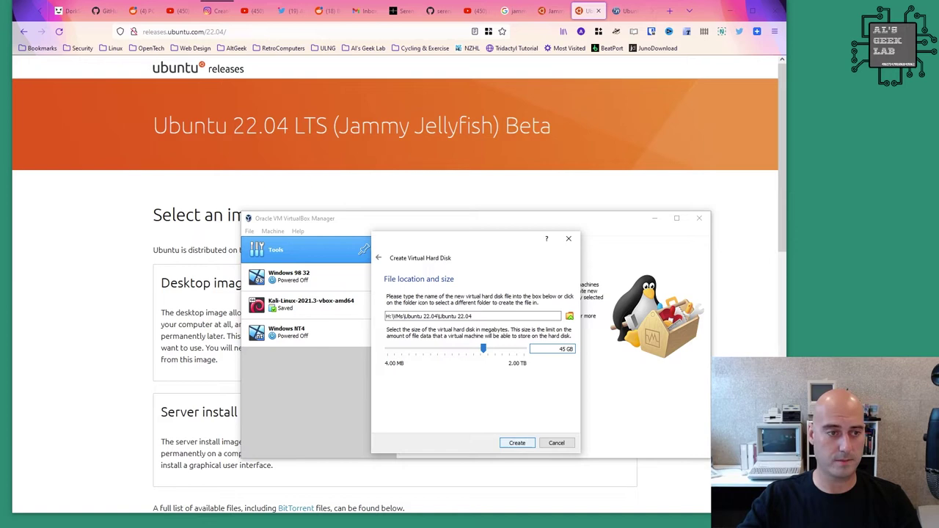
pyautogui.press('Return')
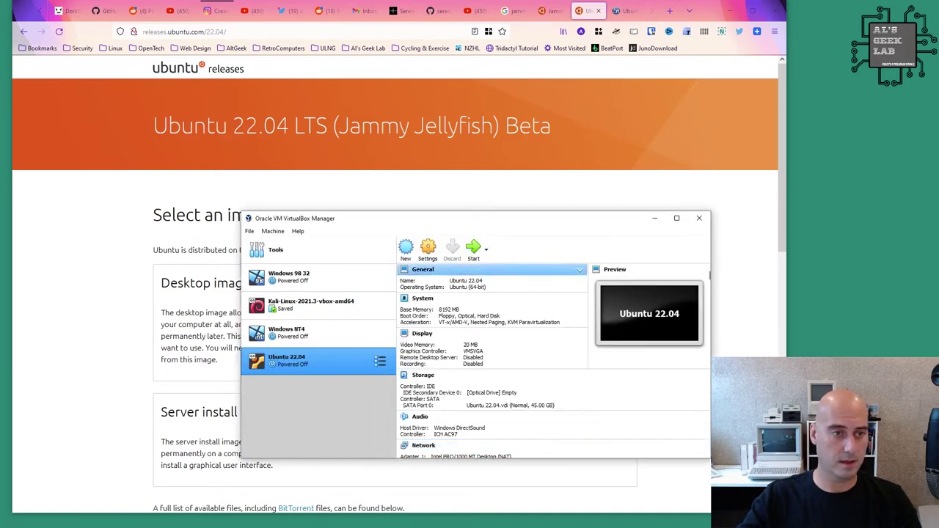
# - Attach ubuntu-22.04-beta-desktop-amd64 from Downloads to the Ubuntu 22.04 machine's empty optical drive and enable Live CD/DVD
pyautogui.click(428, 250)
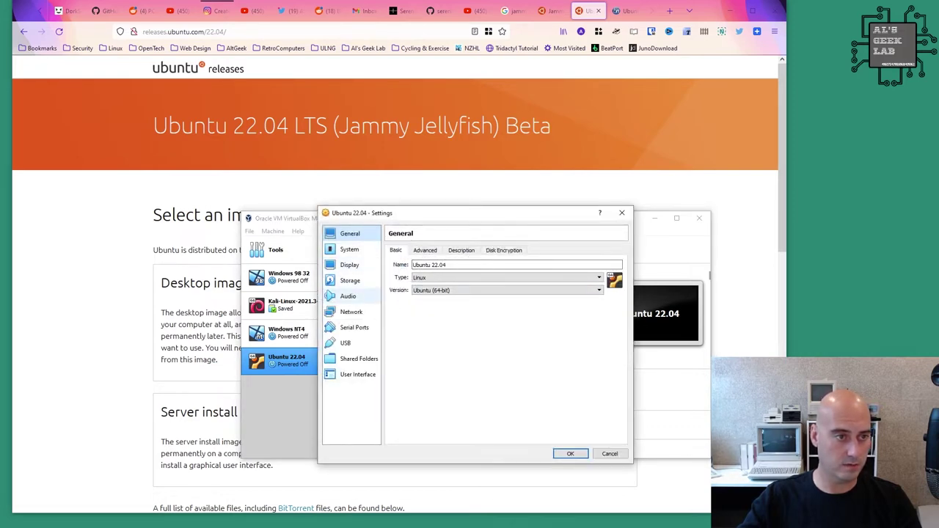
pyautogui.click(350, 281)
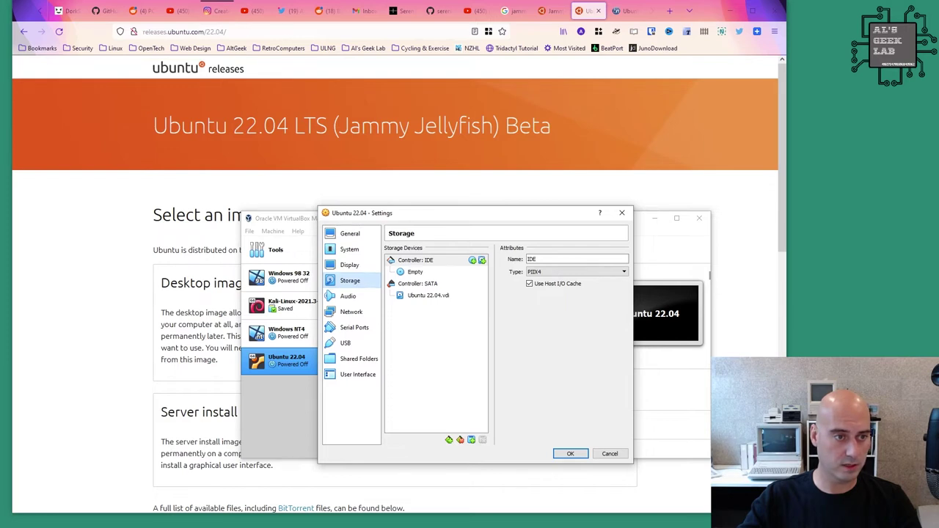
pyautogui.click(415, 271)
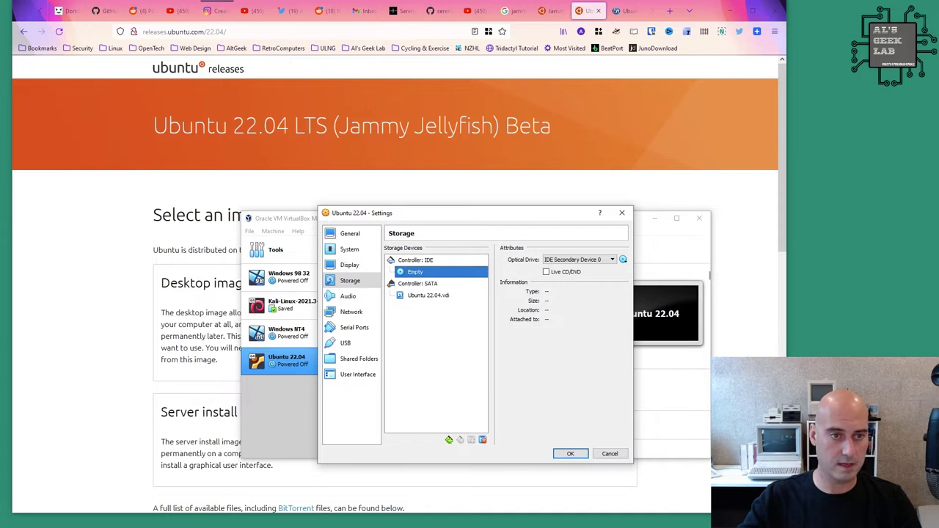
pyautogui.click(623, 259)
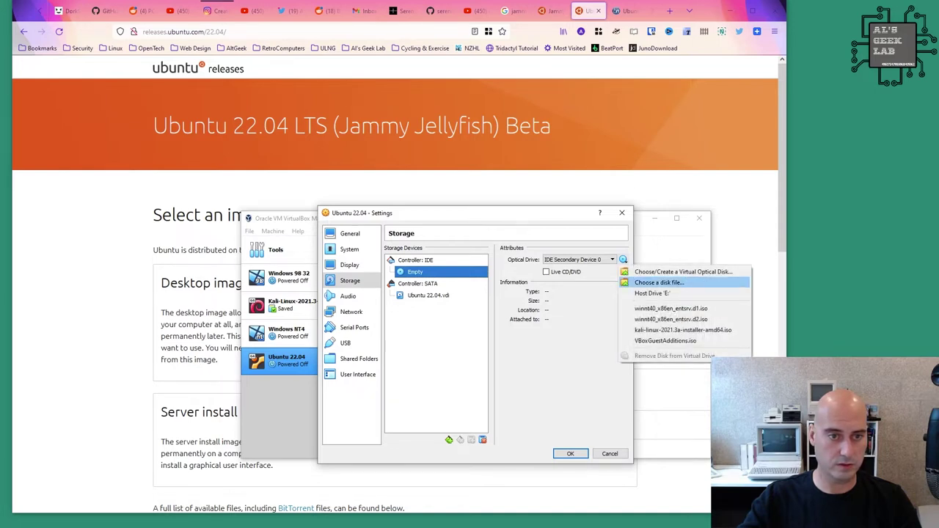
pyautogui.click(659, 283)
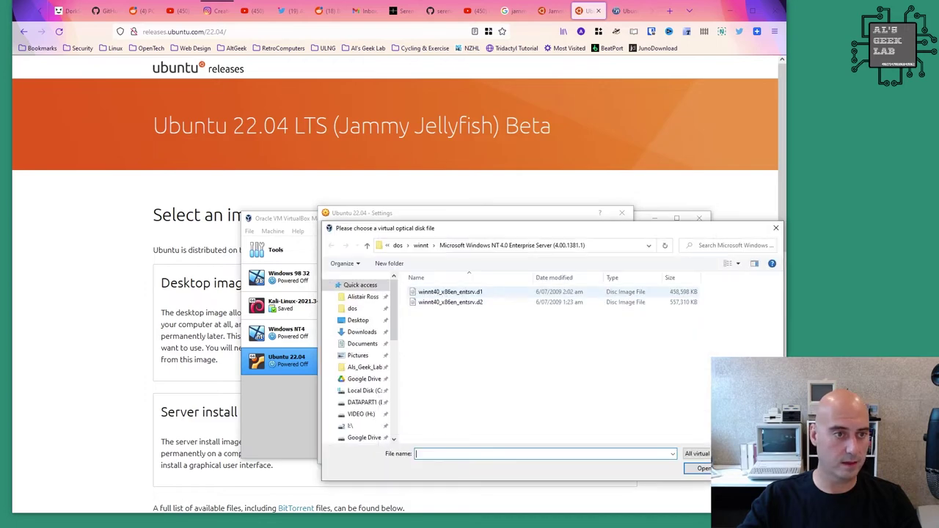
pyautogui.click(362, 332)
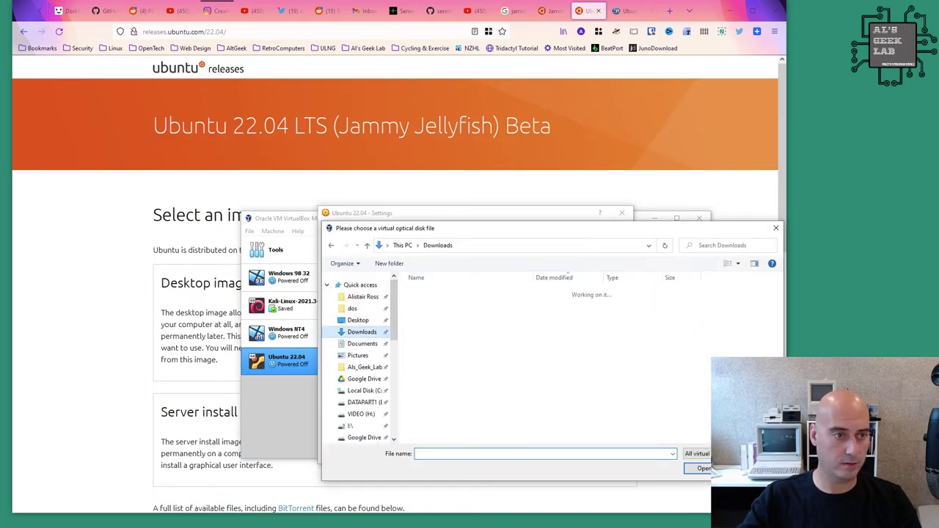
pyautogui.click(464, 306)
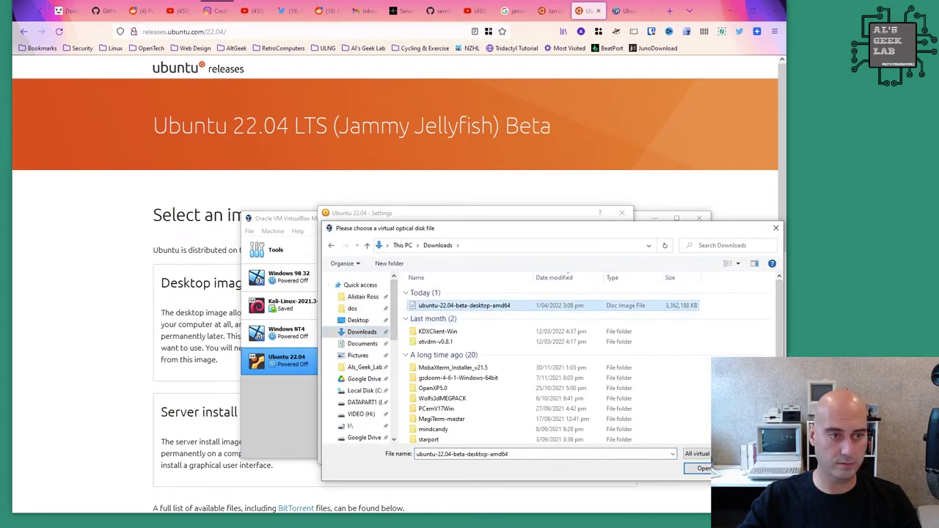
pyautogui.press('Return')
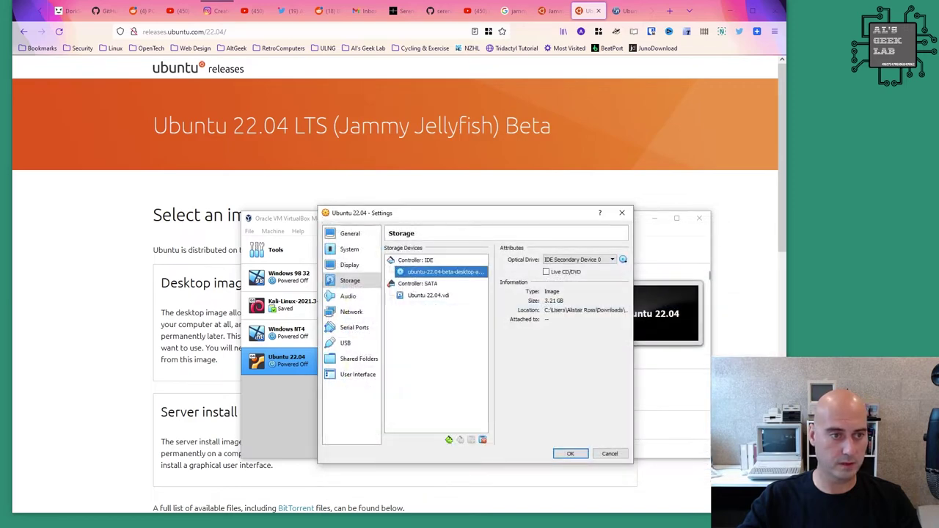
pyautogui.click(546, 272)
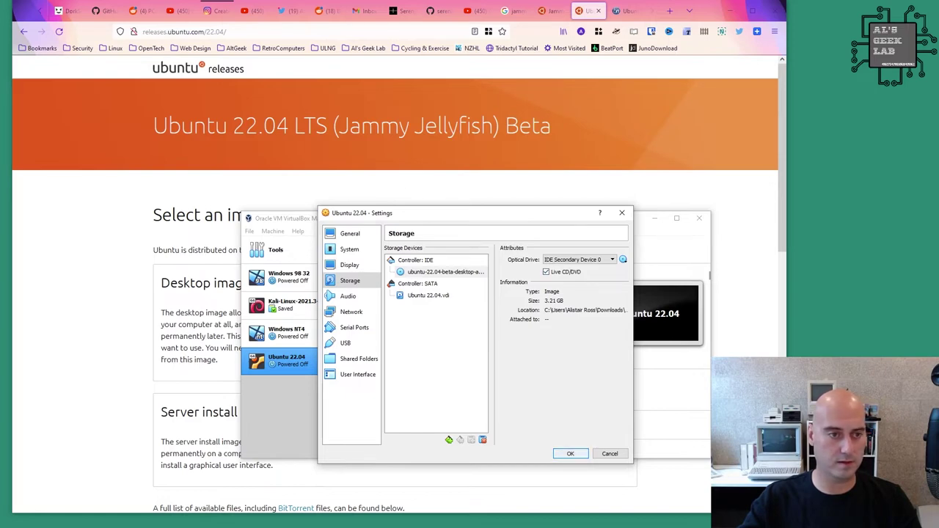
pyautogui.click(571, 454)
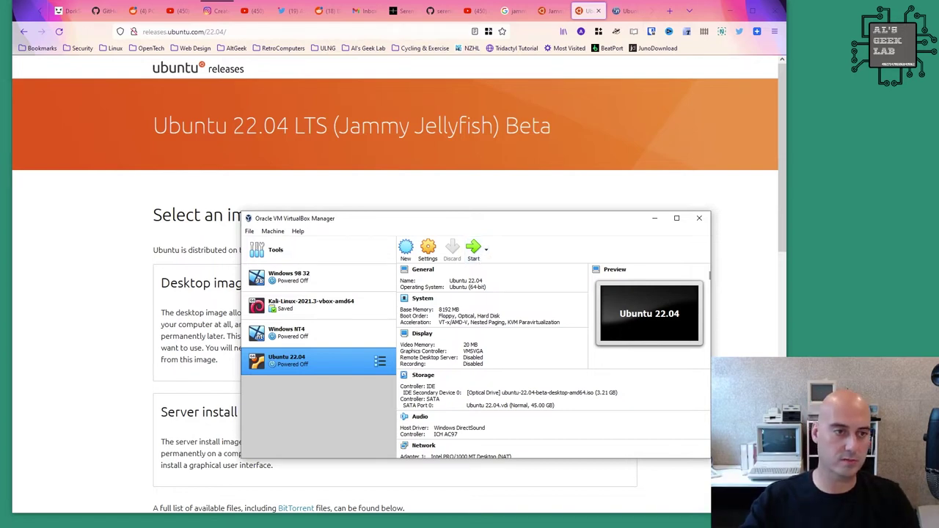
# - Start the Ubuntu 22.04 virtual machine, move its window over the web page and boot the Ubuntu entry
pyautogui.click(473, 250)
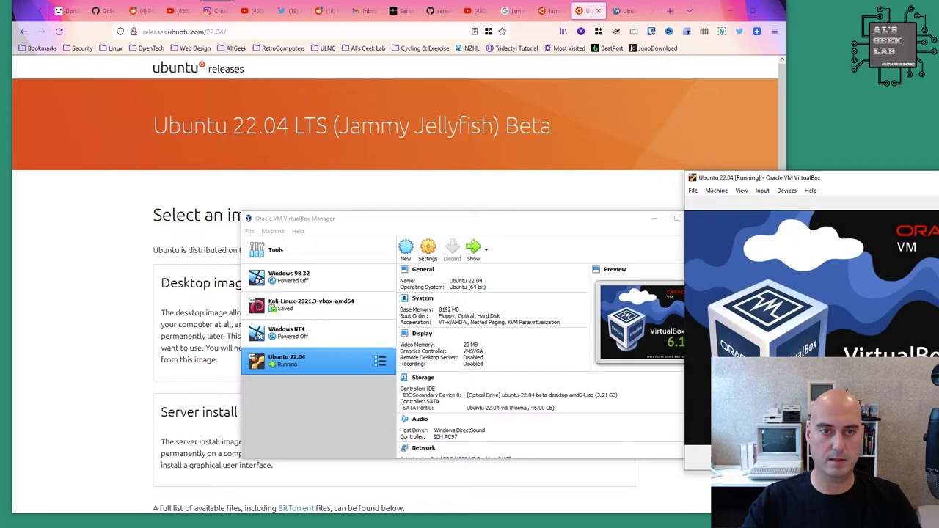
pyautogui.moveTo(741, 176); pyautogui.dragTo(183, 91)
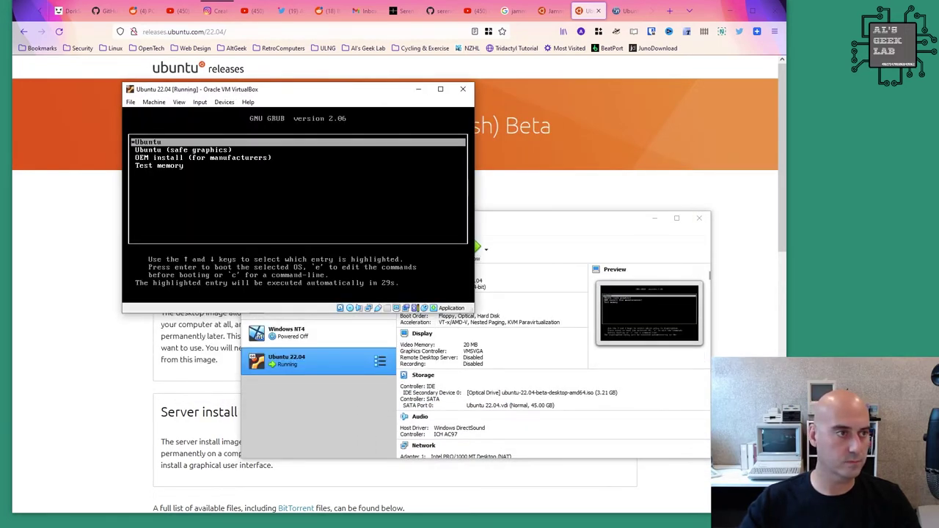
pyautogui.press('Return')
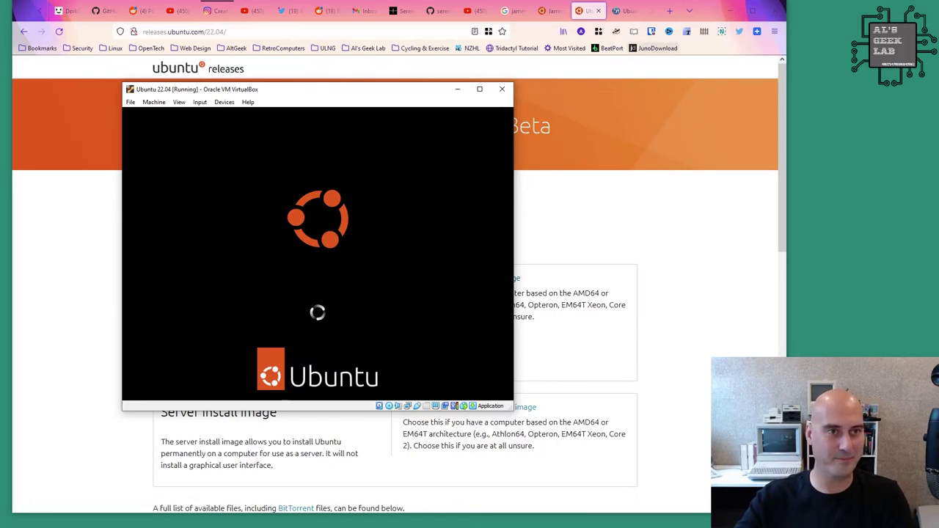
# - Switch to the browser and view the BetaNews article about the new Ubuntu logo
pyautogui.hotkey('alt', 'Tab')
pyautogui.hotkey('ctrl', 'Tab')
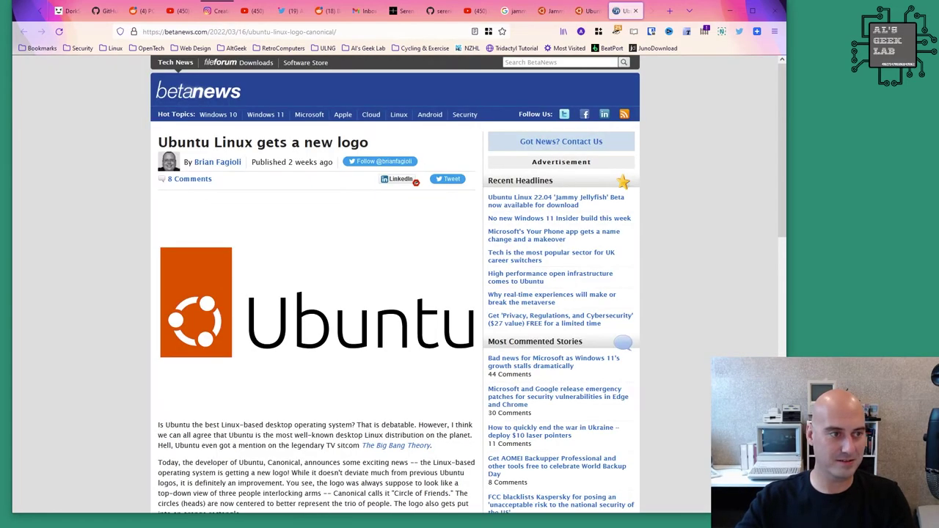
# - Compare the virtual machine's boot screen logo with the new Ubuntu logo shown in the BetaNews article
pyautogui.hotkey('alt', 'Tab')
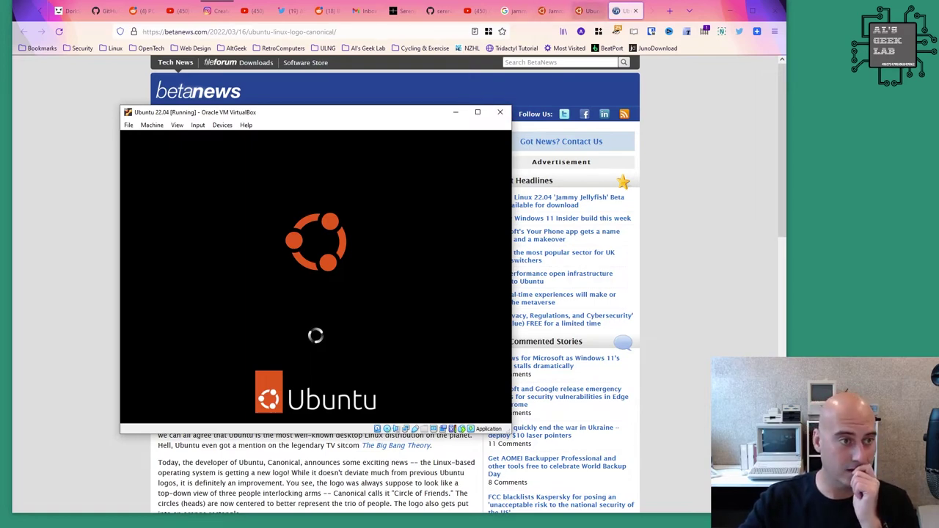
pyautogui.hotkey('alt', 'Tab')
pyautogui.hotkey('ctrl', 'shift', 'Tab')
pyautogui.hotkey('ctrl', 'Tab')
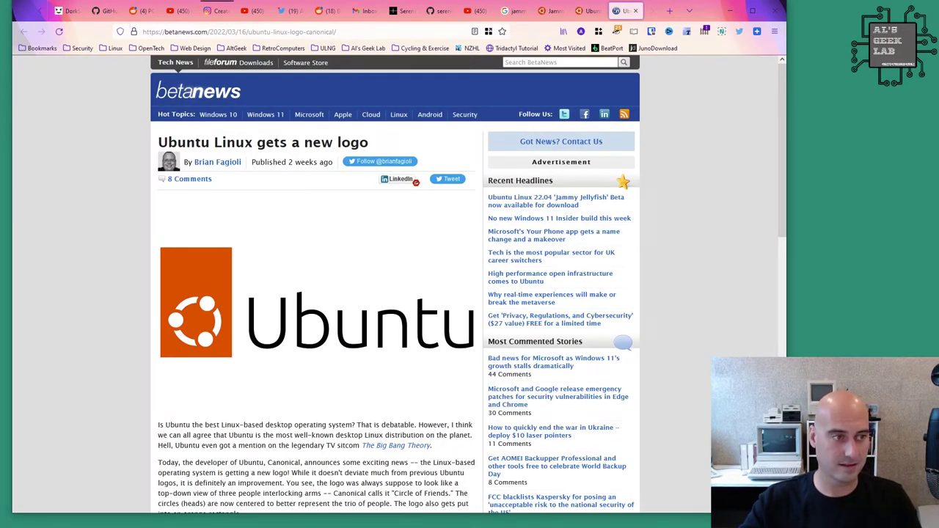
# - Switch back to the Ubuntu 22.04 virtual machine and move its window higher over the web page
pyautogui.hotkey('alt', 'Tab')
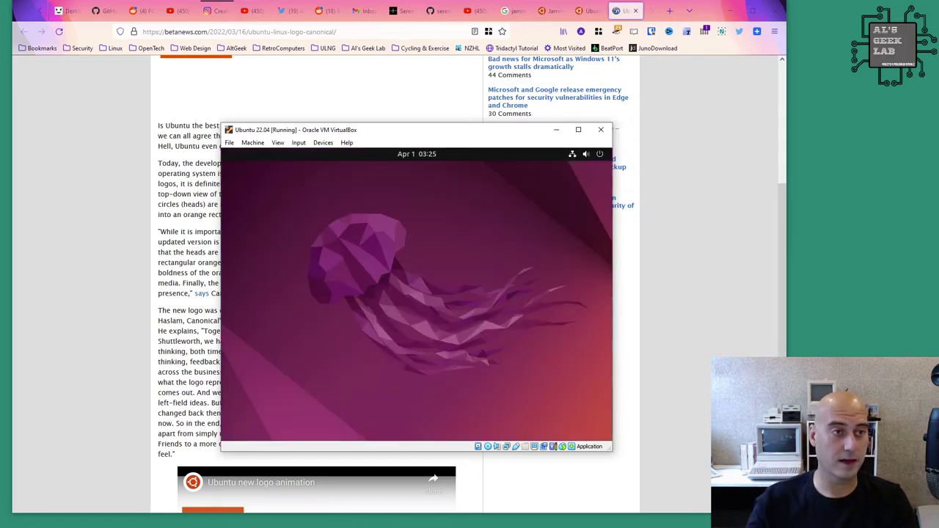
pyautogui.moveTo(330, 129); pyautogui.dragTo(307, 101)
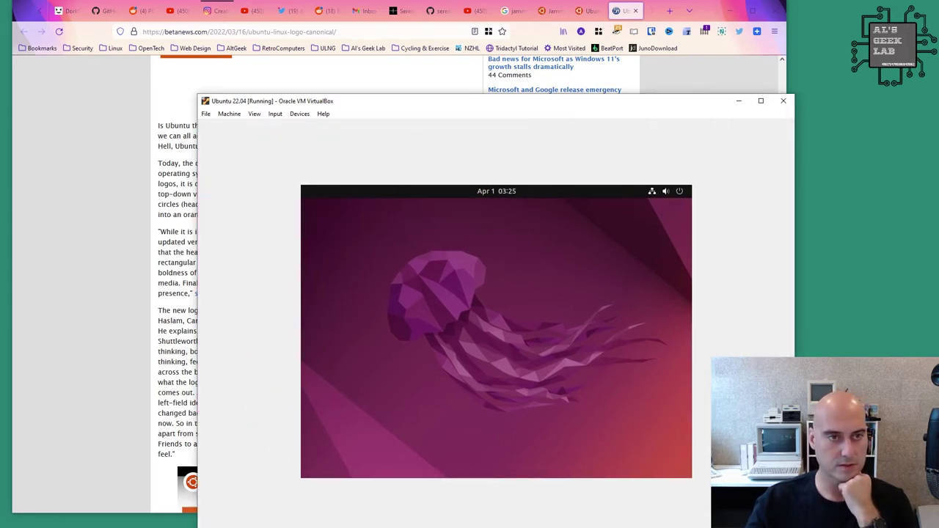
pyautogui.moveTo(569, 105); pyautogui.dragTo(555, 63)
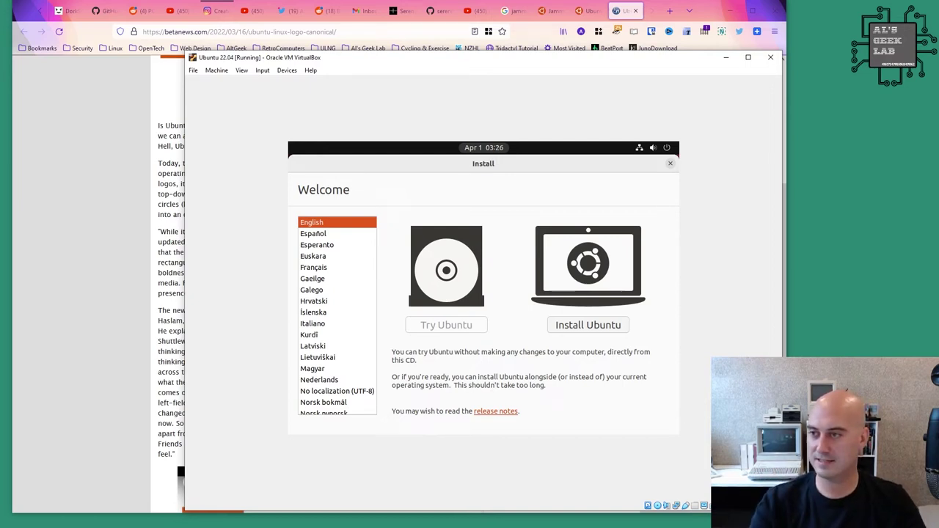
# - Start installing Ubuntu with the English (US) keyboard layout, choosing normal installation, updates during installation and third-party software
pyautogui.click(588, 326)
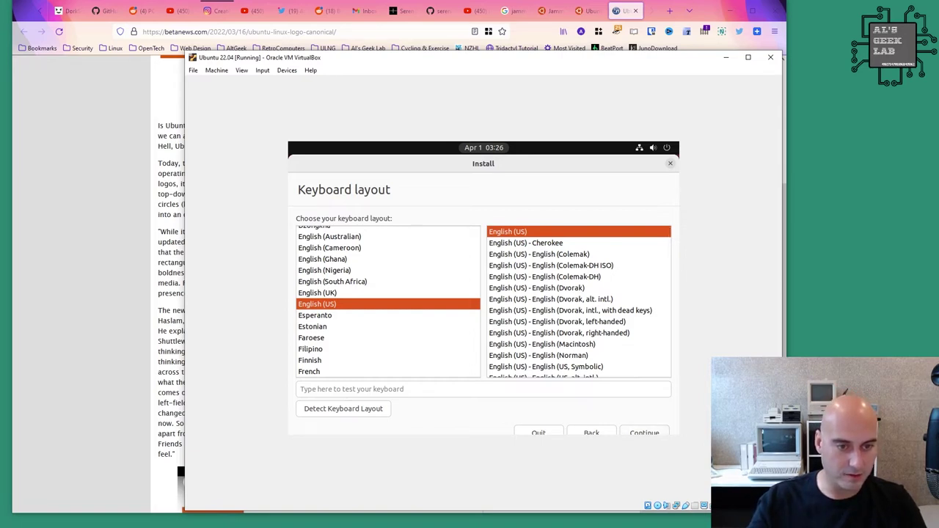
pyautogui.press('Return')
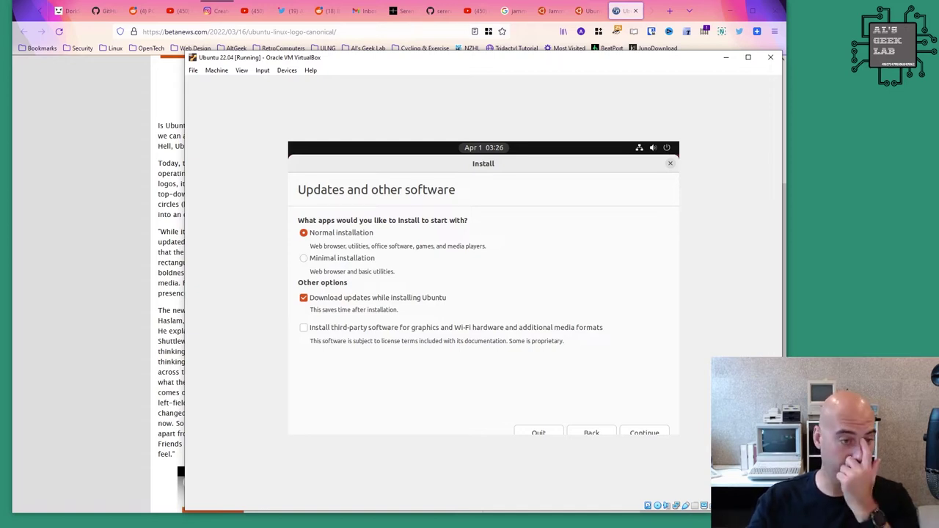
pyautogui.click(303, 327)
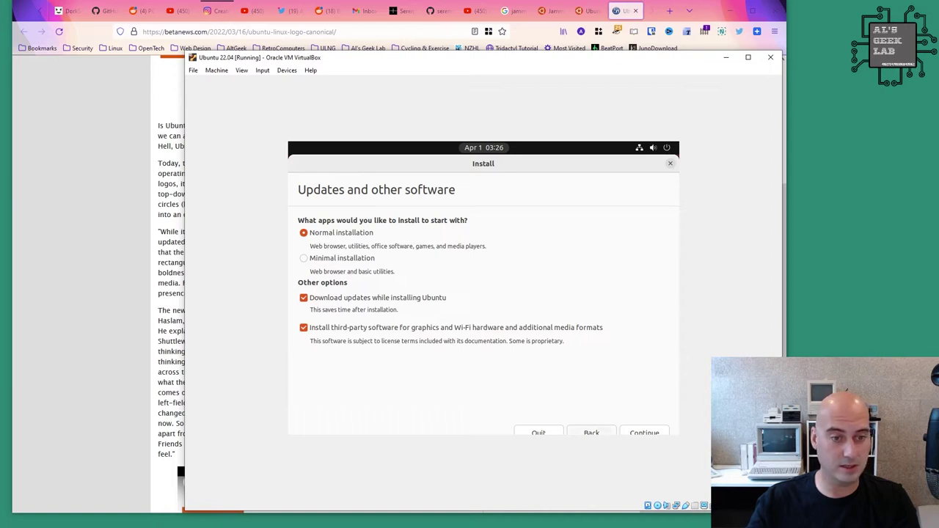
pyautogui.press('Return')
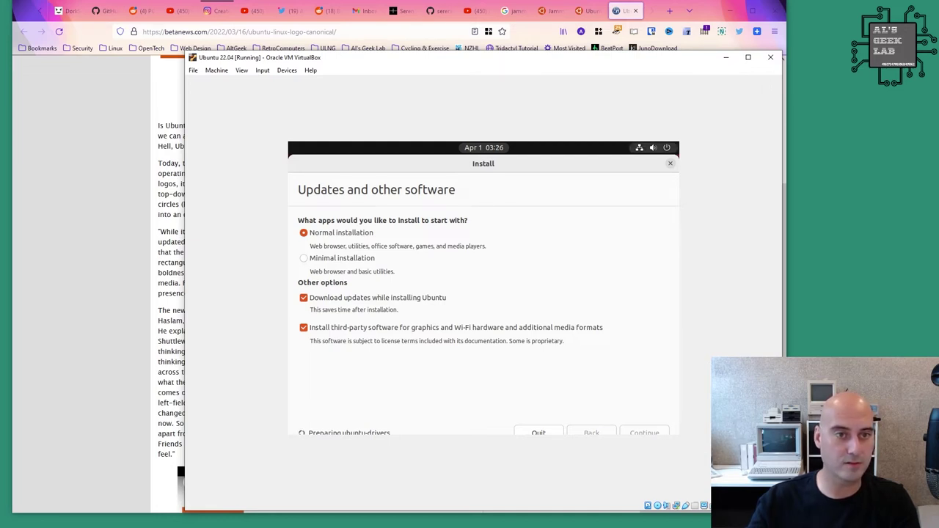
# - Insert the Guest Additions CD image into the running virtual machine
pyautogui.click(287, 70)
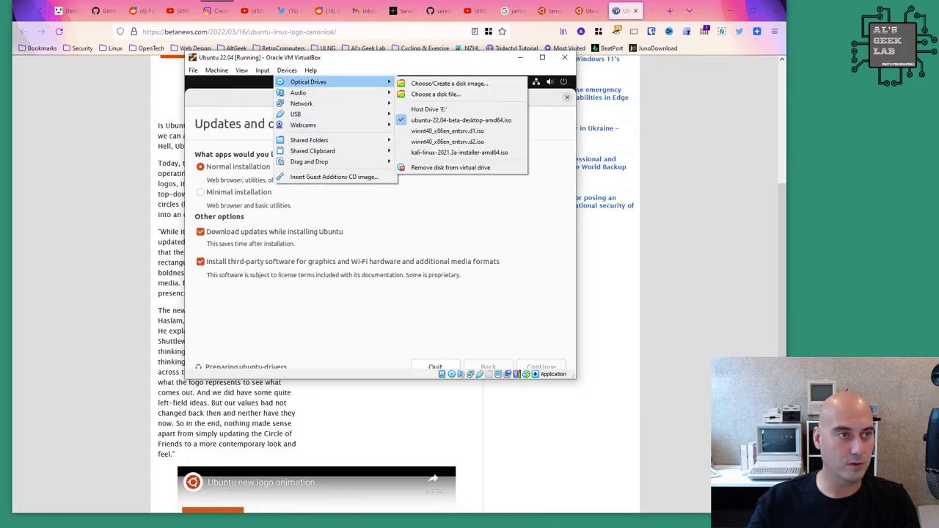
pyautogui.click(331, 177)
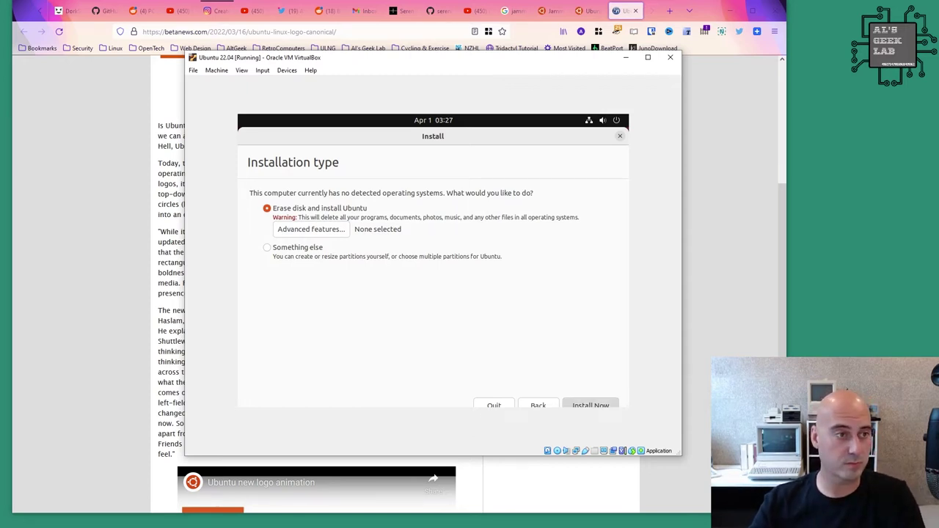
# - Choose to erase the disk and install Ubuntu, confirm writing the changes to disk, and accept Auckland as the location
pyautogui.click(591, 405)
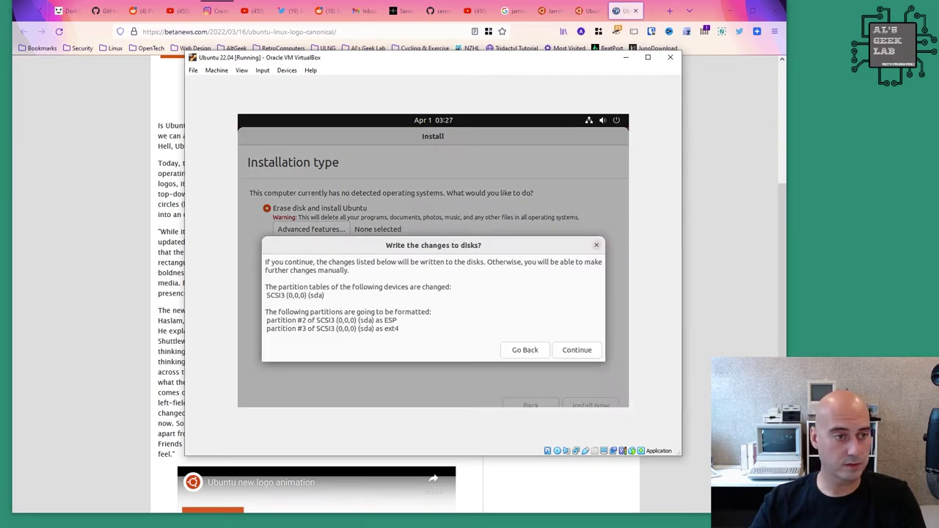
pyautogui.click(577, 350)
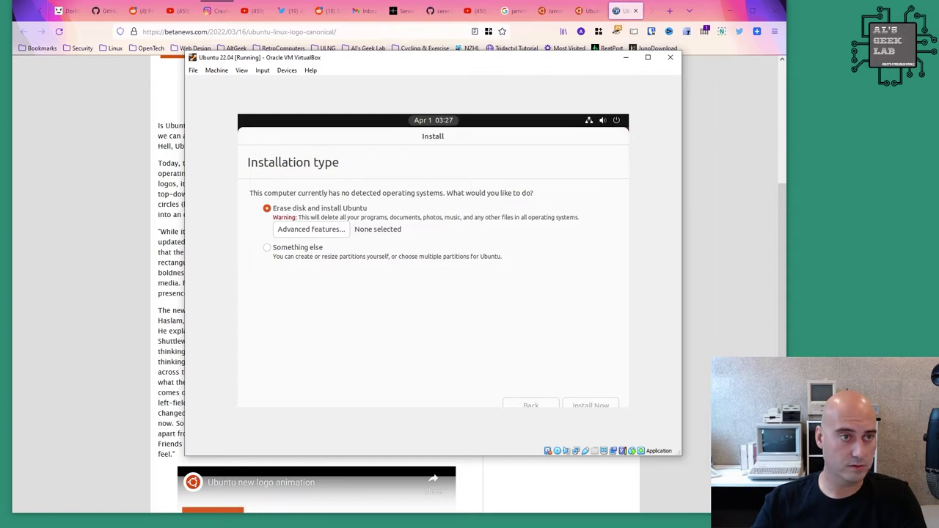
pyautogui.press('super+v')
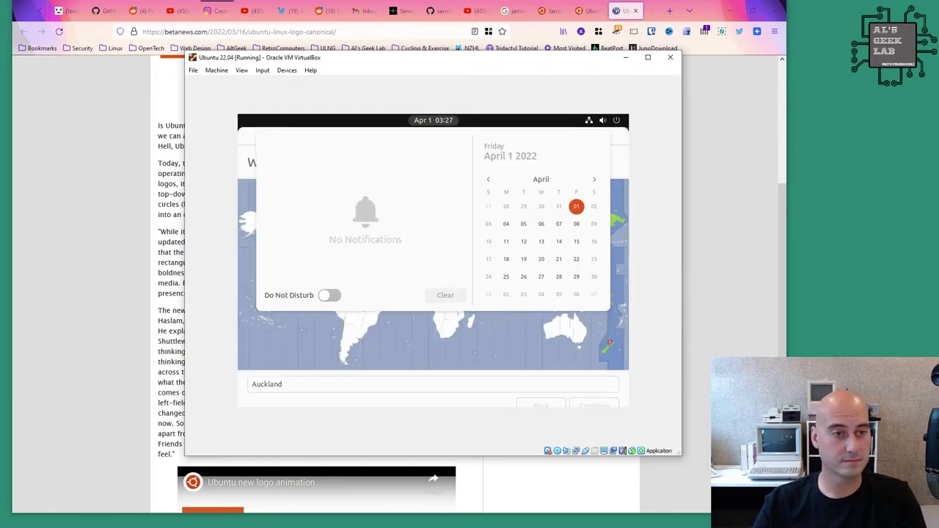
pyautogui.press('Escape')
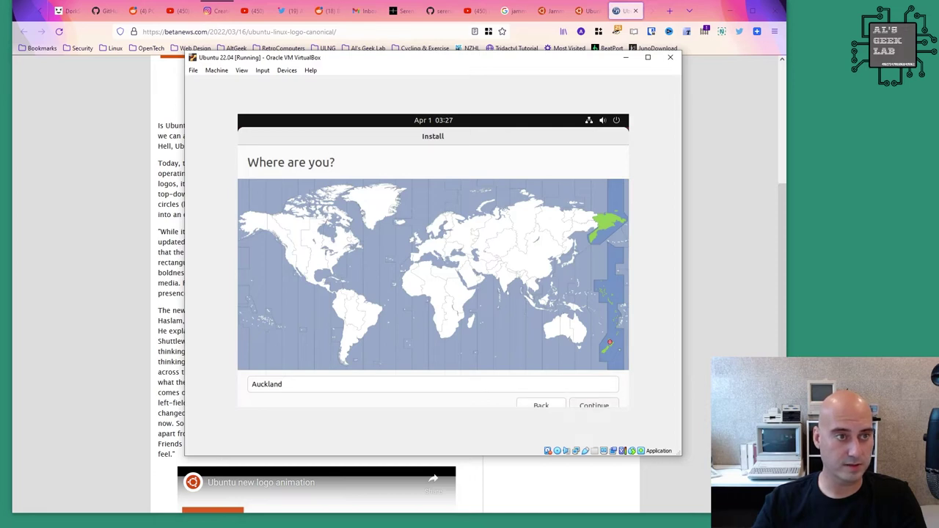
pyautogui.press('Return')
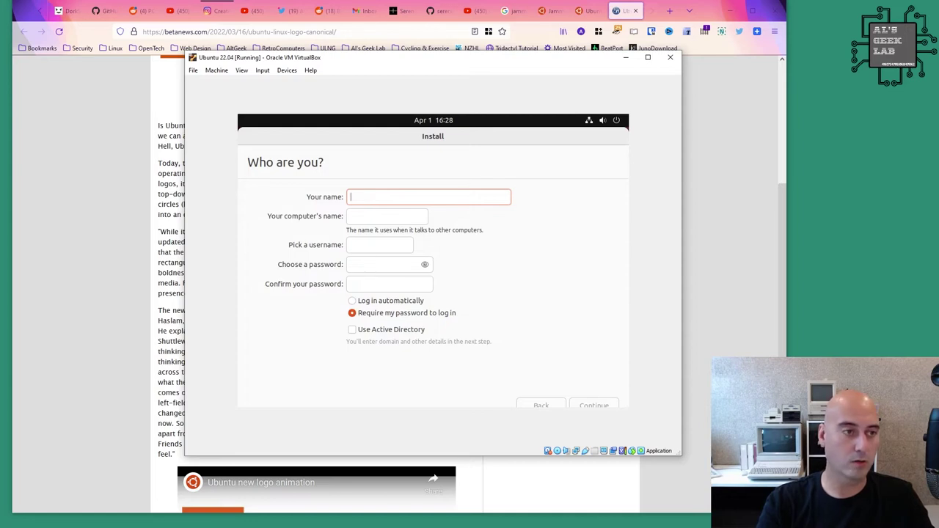
# - Fill in the account holder's name and set the computer's name to AlsGeekLabJammy, keeping the suggested username
pyautogui.write('Al')
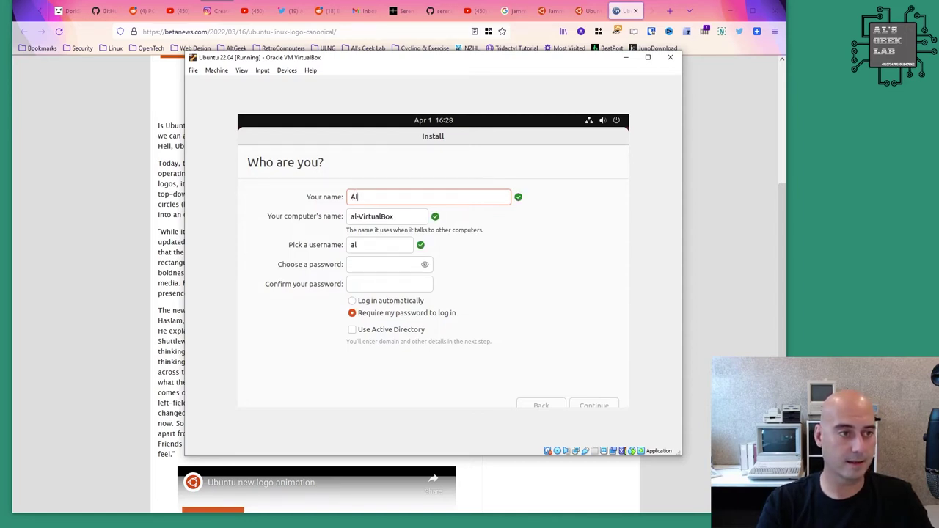
pyautogui.press('Tab')
pyautogui.write('AlsGee')
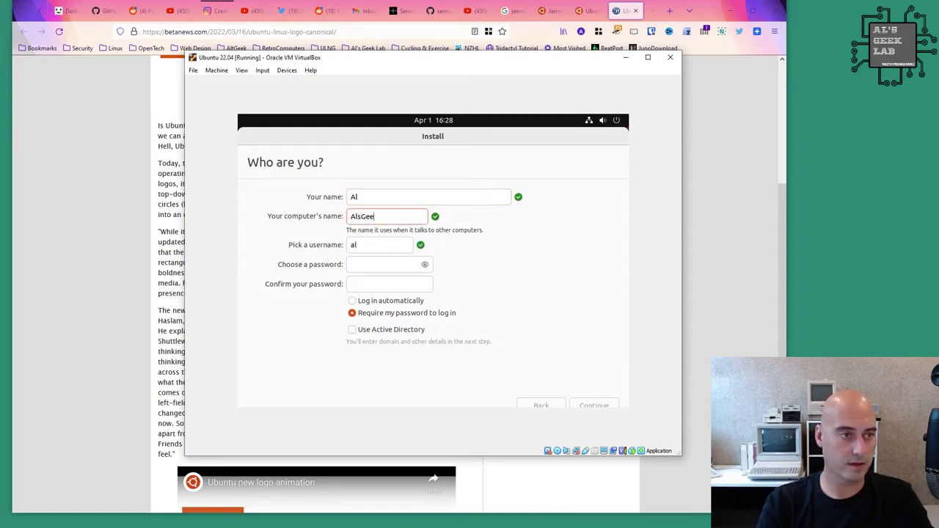
pyautogui.write('kLab')
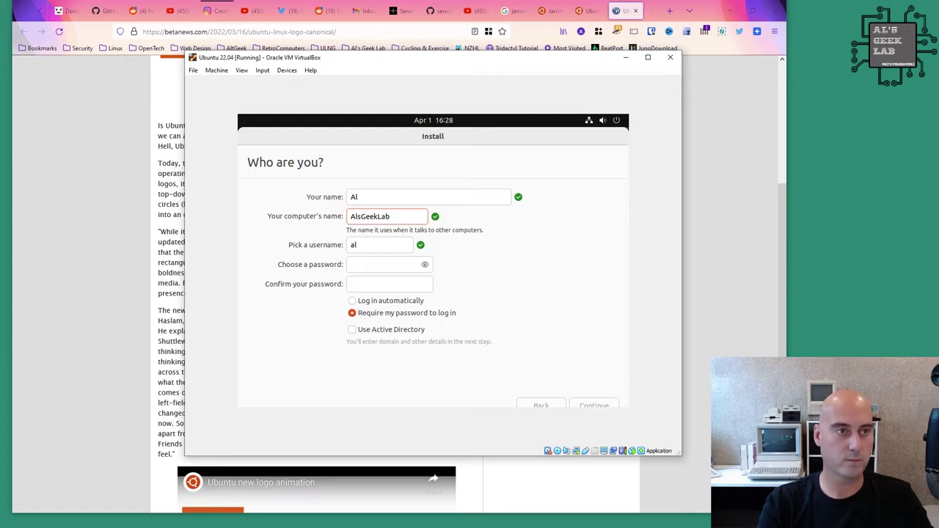
pyautogui.write('Jammy')
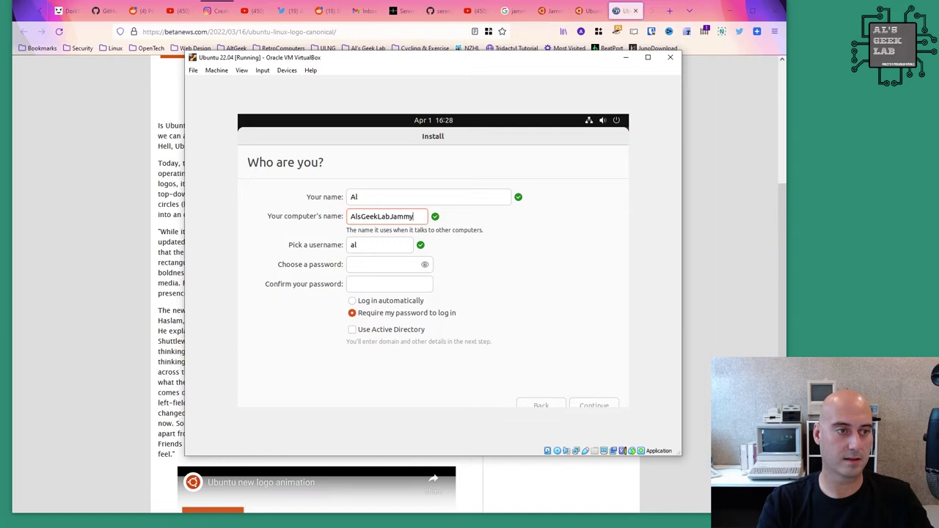
pyautogui.press('Tab')
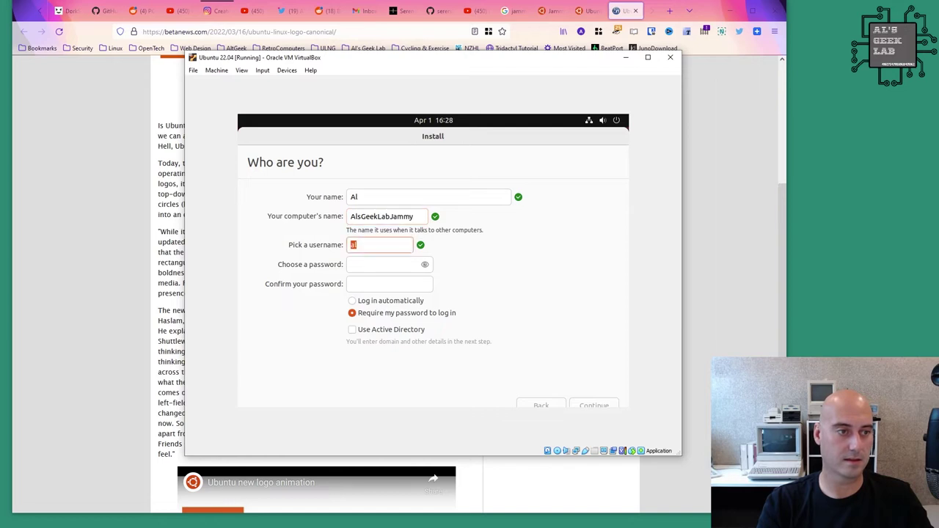
# - Enter and confirm the account password, keep the password required at login, and continue the installation
pyautogui.write('*******')
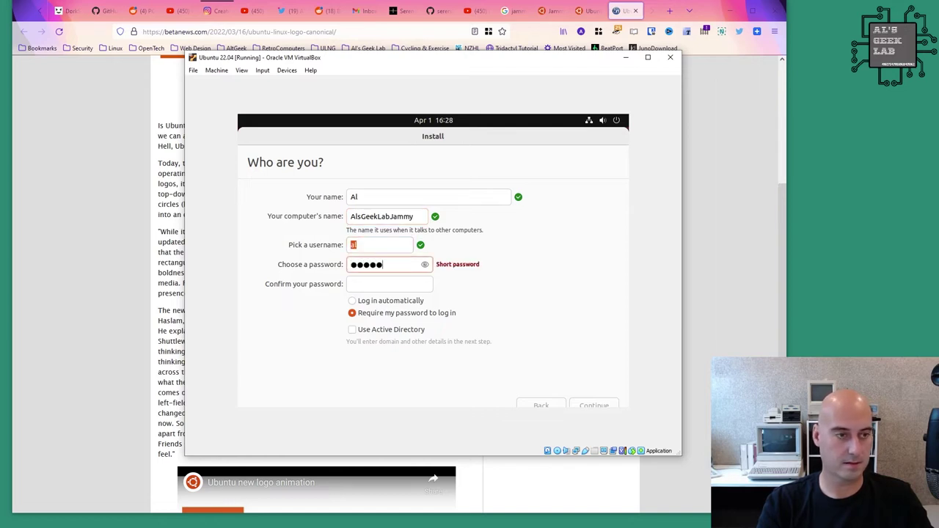
pyautogui.write('*')
pyautogui.press('Tab')
pyautogui.write('********')
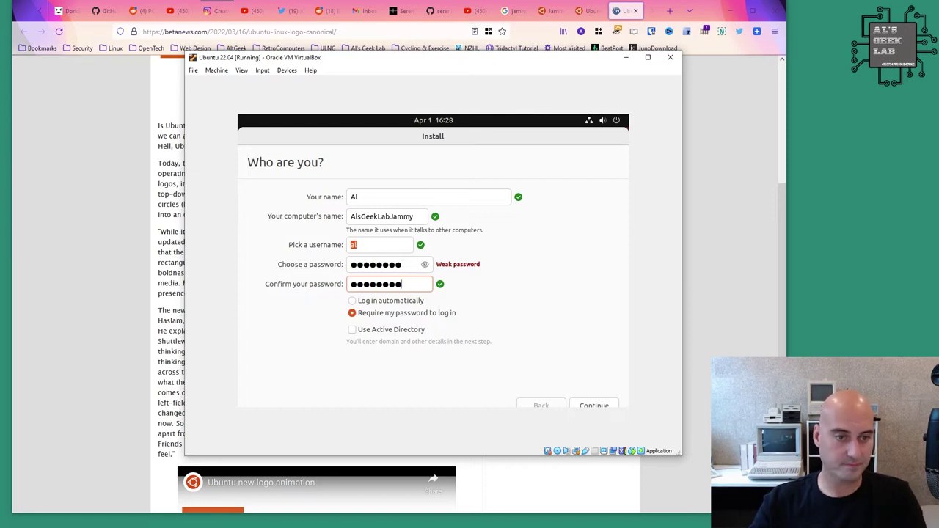
pyautogui.press('Return')
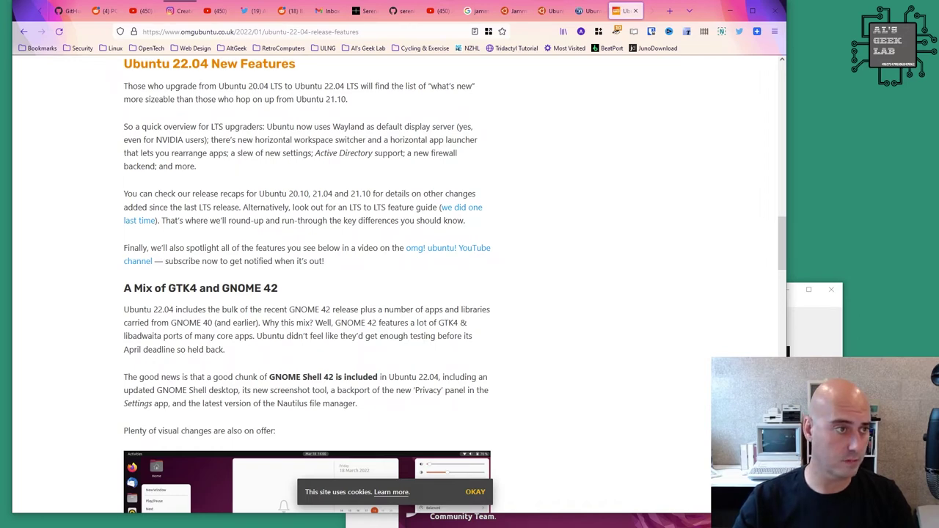
# - Read the omgubuntu.co.uk article's Ubuntu 22.04 New Features section, from the GTK4 and GNOME 42 mix to the at-a-glance list of proposed changes
pyautogui.scroll(-3, 308, 284)
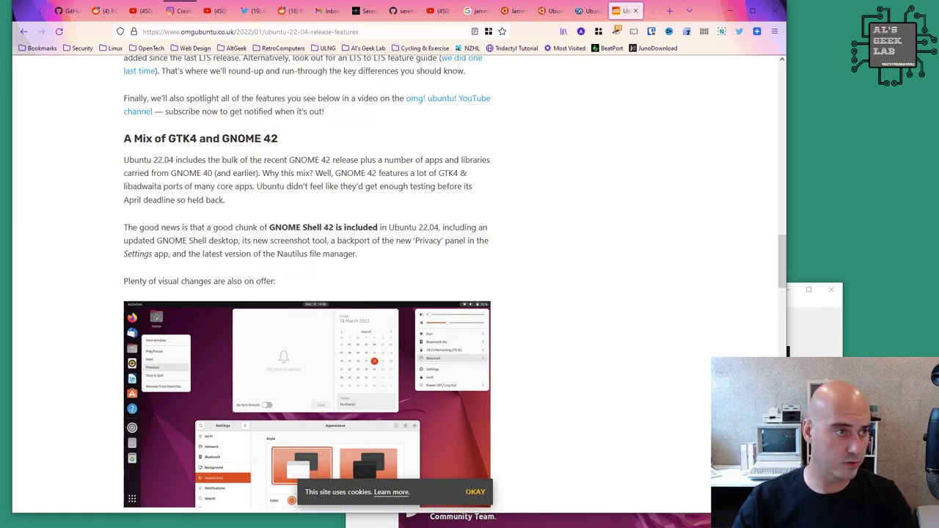
pyautogui.scroll(-1, 308, 284)
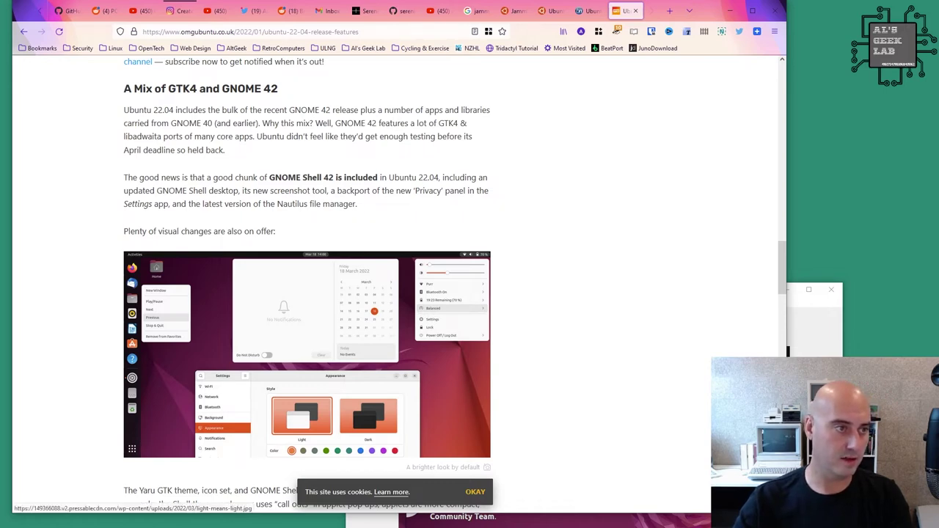
pyautogui.scroll(-3, 307, 294)
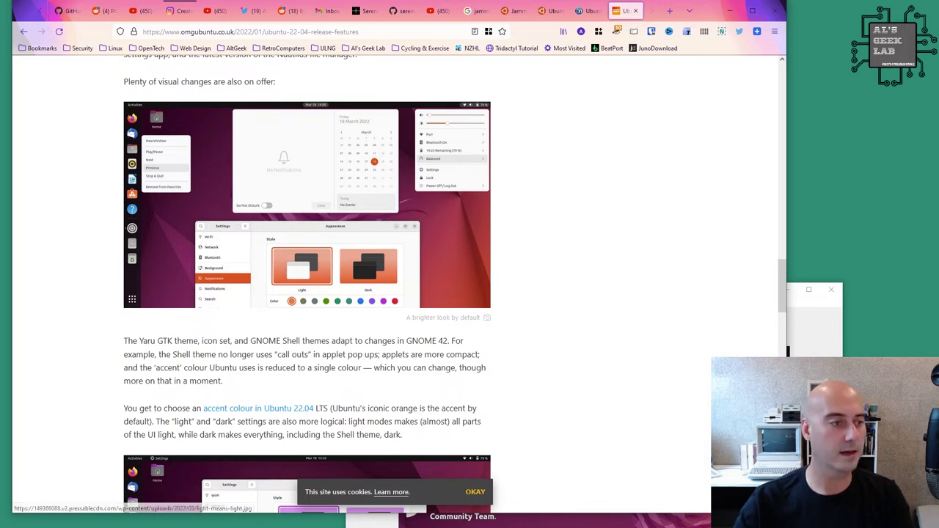
pyautogui.scroll(-3, 307, 286)
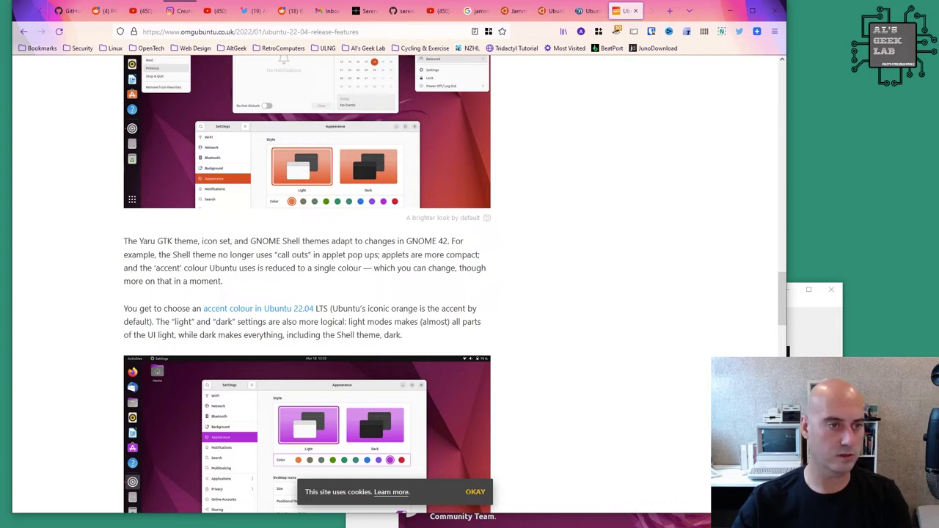
pyautogui.scroll(-4, 308, 287)
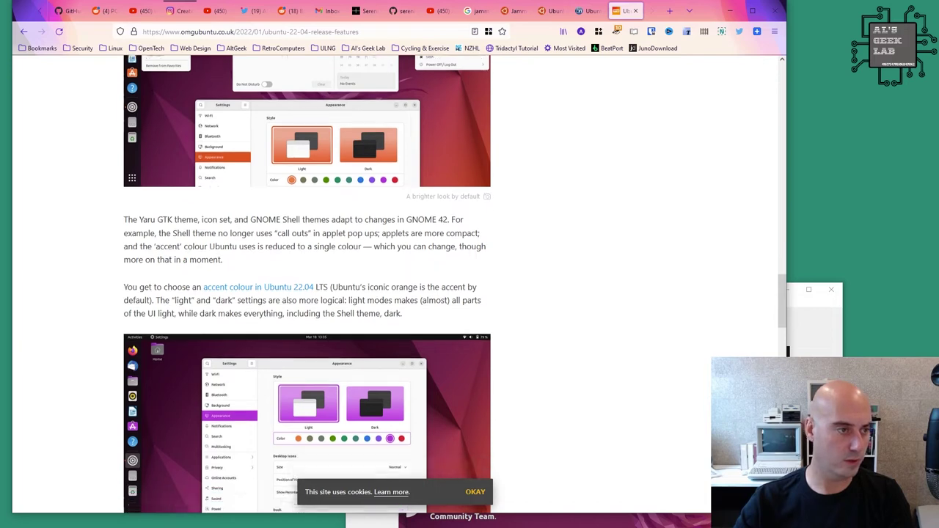
pyautogui.scroll(-1, 309, 367)
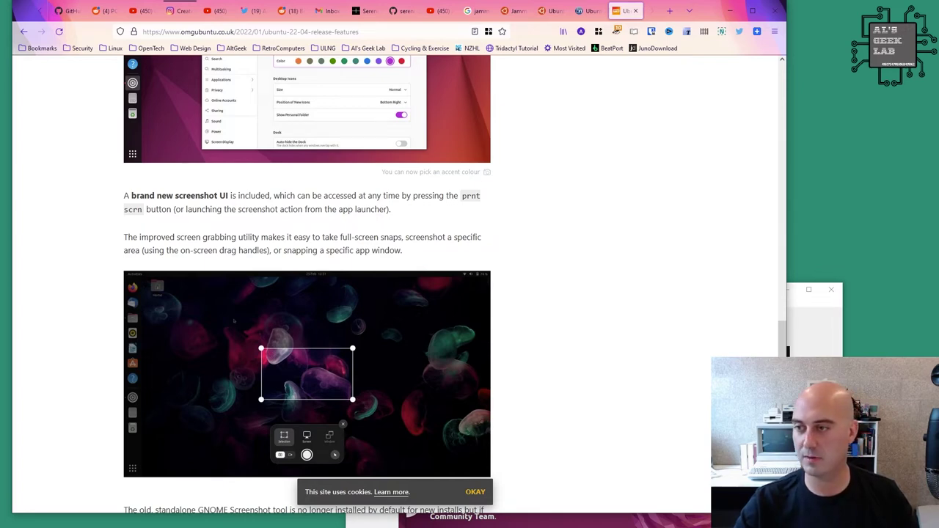
pyautogui.scroll(-3, 307, 294)
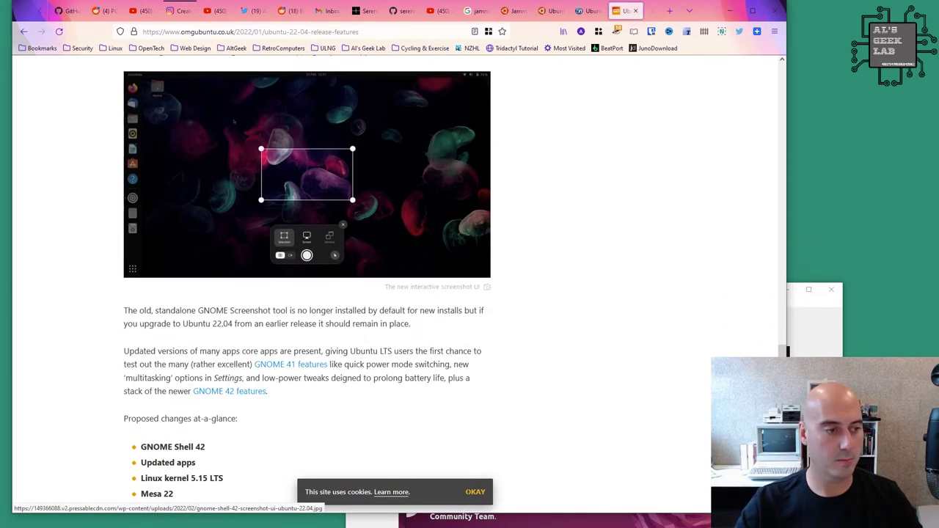
pyautogui.scroll(-1, 307, 220)
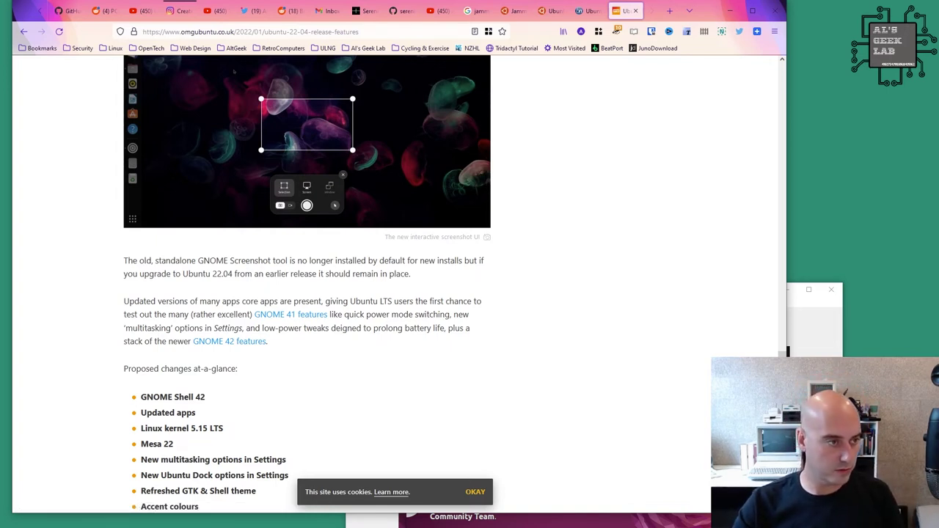
pyautogui.scroll(-3, 307, 282)
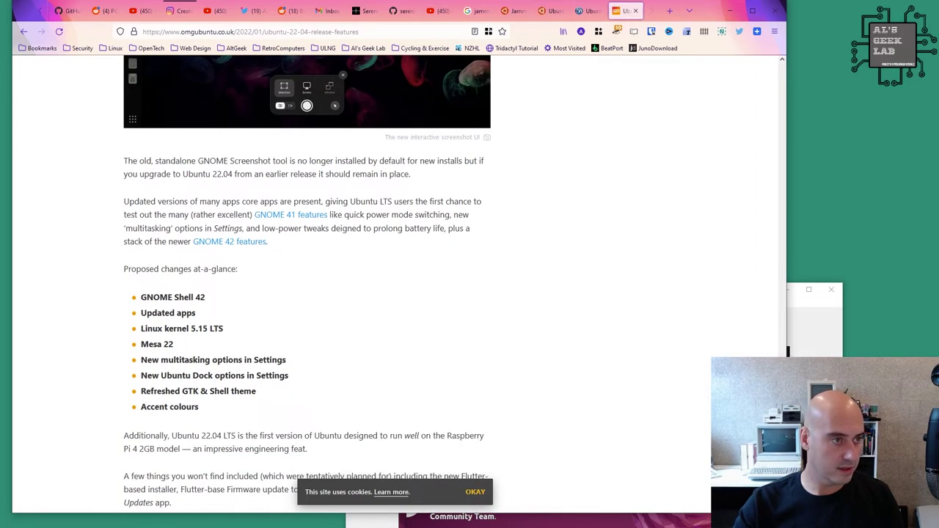
pyautogui.scroll(-3, 307, 282)
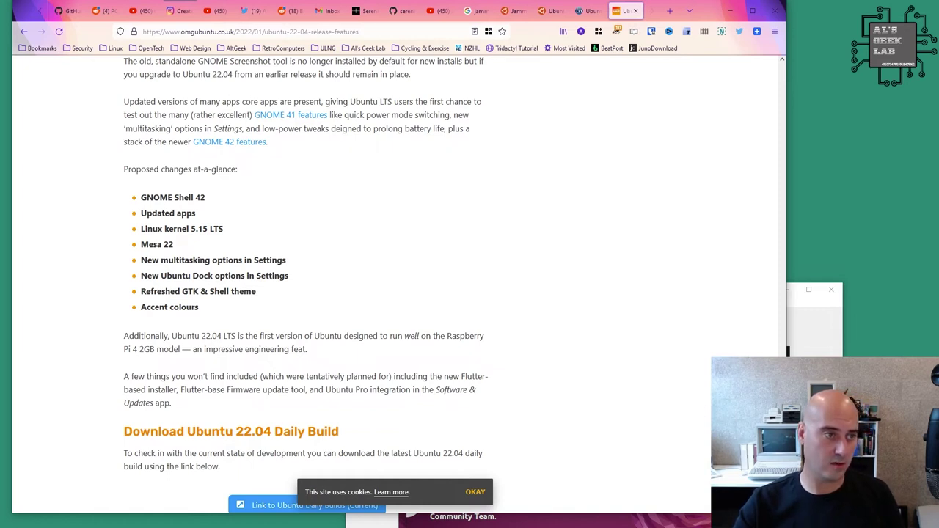
pyautogui.moveTo(152, 260); pyautogui.dragTo(286, 260)
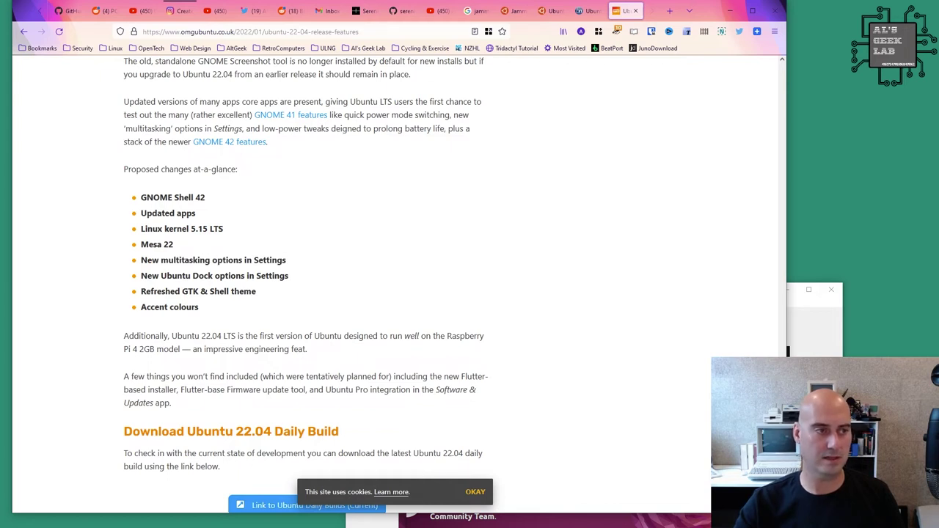
# - Read the rest of the omgubuntu.co.uk article, from the new multitasking and Ubuntu Dock options to the daily build section, checking the installation's progress
pyautogui.moveTo(287, 260); pyautogui.dragTo(141, 260)
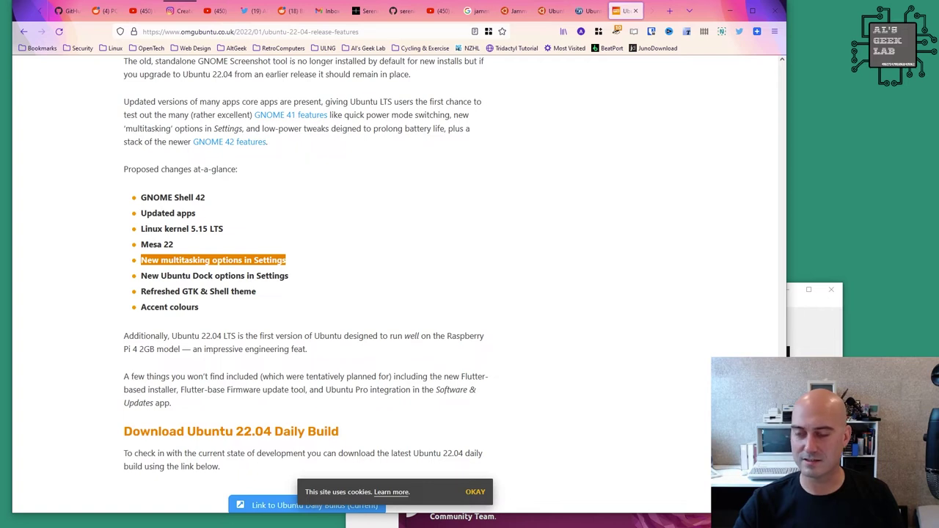
pyautogui.click(152, 260)
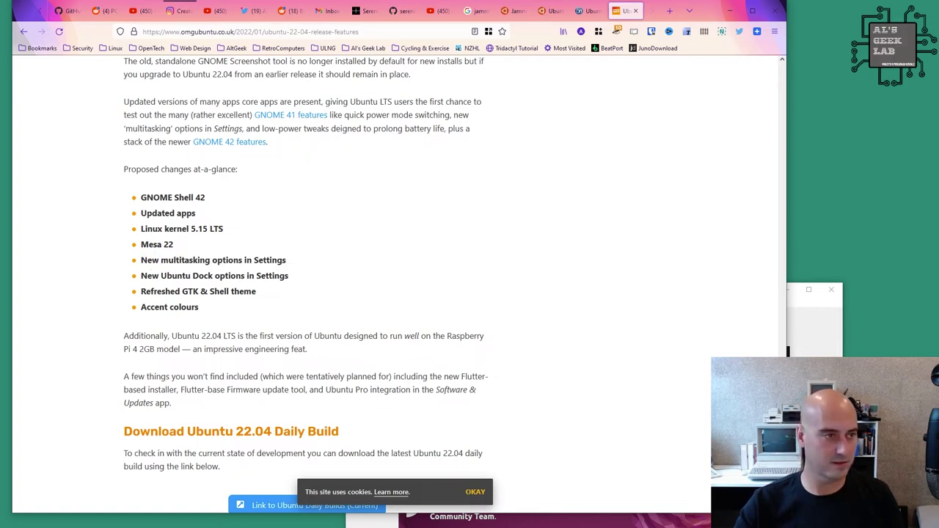
pyautogui.moveTo(152, 260); pyautogui.dragTo(288, 276)
pyautogui.click(152, 276)
pyautogui.click(288, 276)
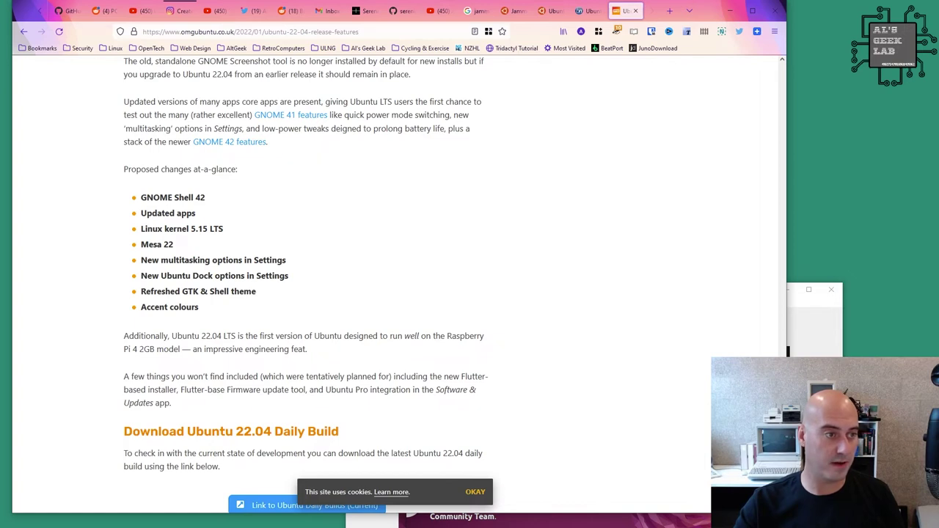
pyautogui.scroll(-1, 306, 284)
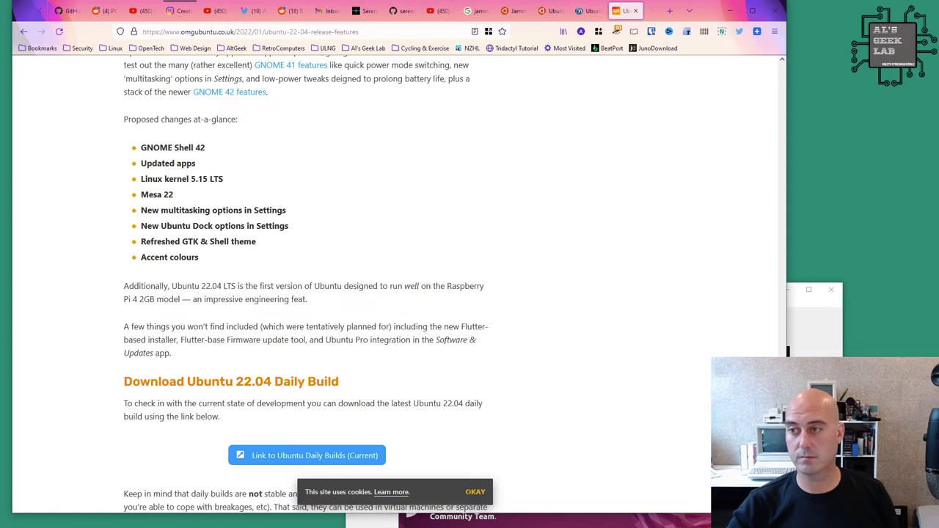
pyautogui.hotkey('alt', 'Tab')
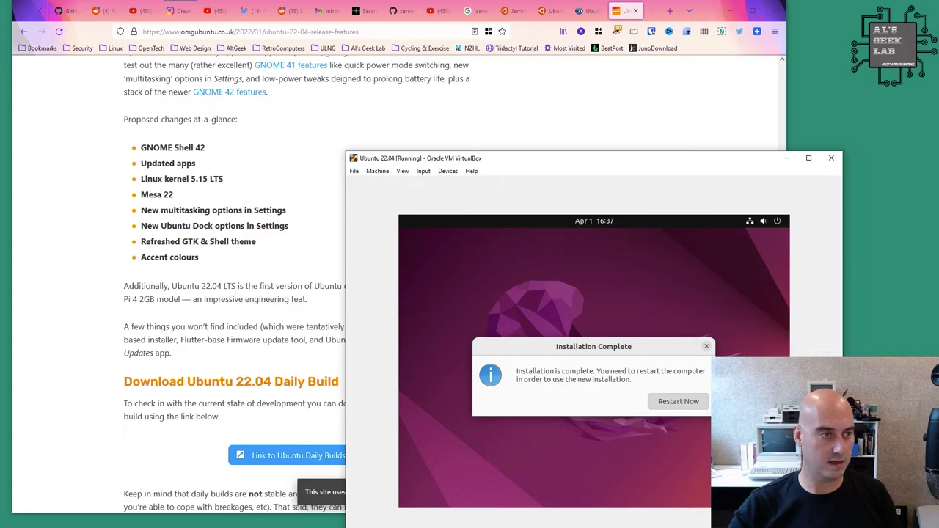
pyautogui.hotkey('alt', 'Tab')
pyautogui.scroll(-4, 306, 284)
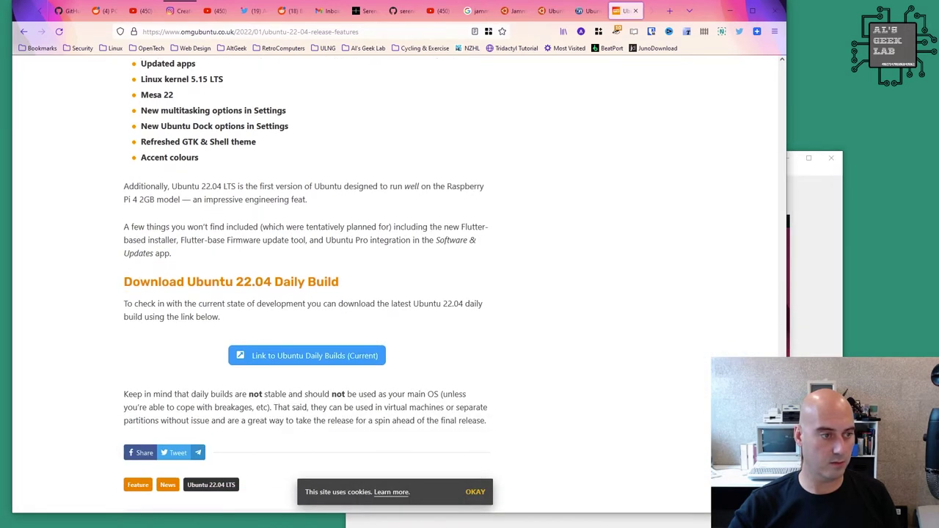
pyautogui.scroll(10, 306, 284)
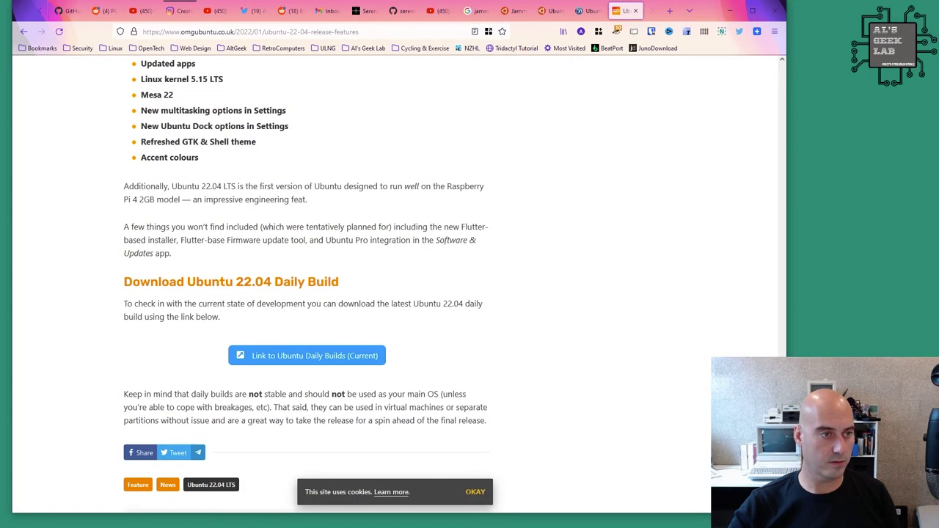
pyautogui.scroll(15, 306, 284)
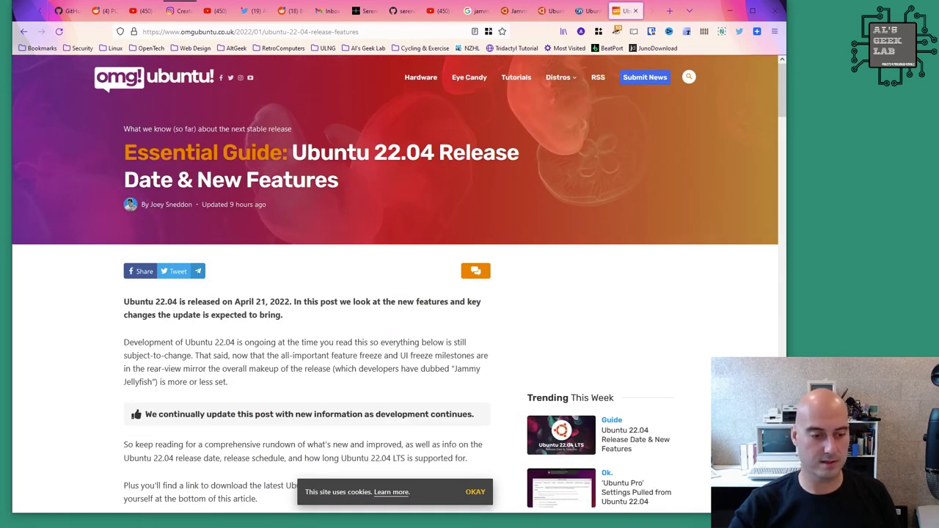
# - Switch to the VirtualBox virtual machine, remove ubuntu-22.04-beta-desktop-amd64.iso from its virtual optical drive, and continue the restart
pyautogui.hotkey('alt', 'Tab')
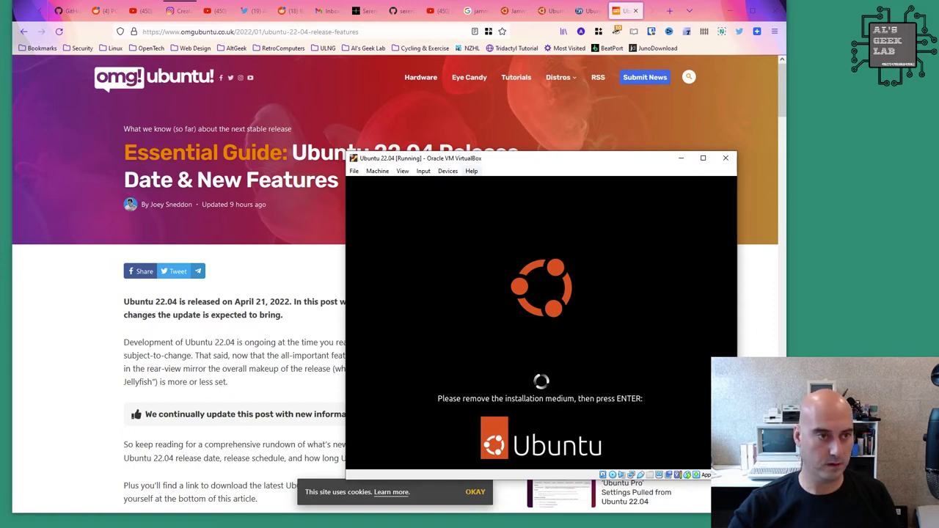
pyautogui.click(447, 171)
pyautogui.moveTo(469, 183)
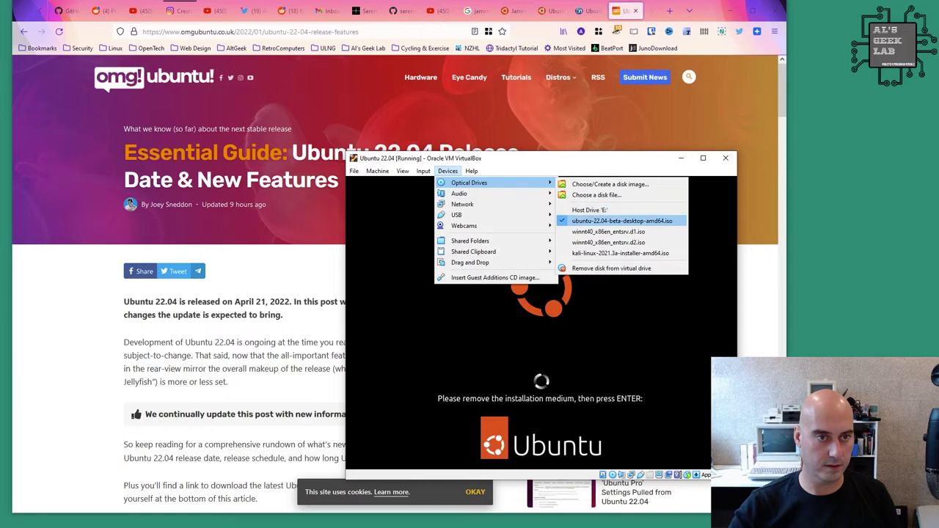
pyautogui.click(611, 267)
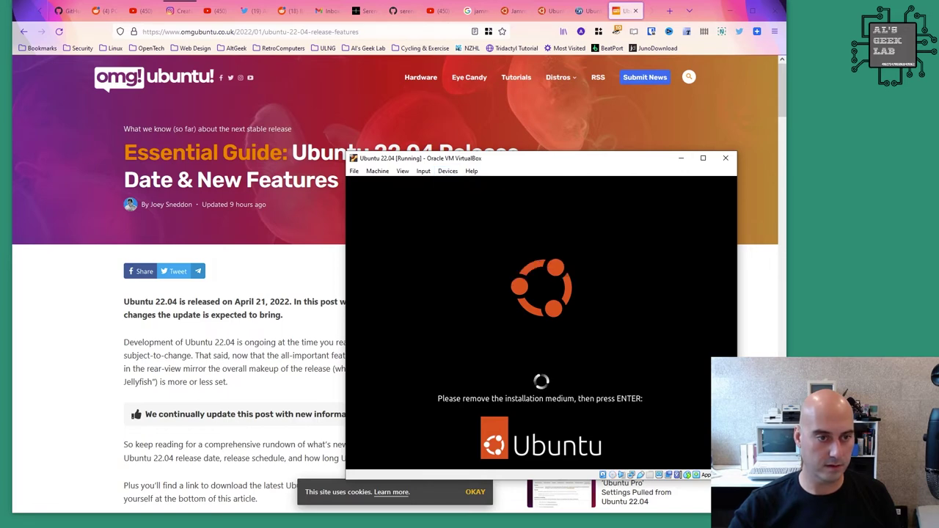
pyautogui.press('Return')
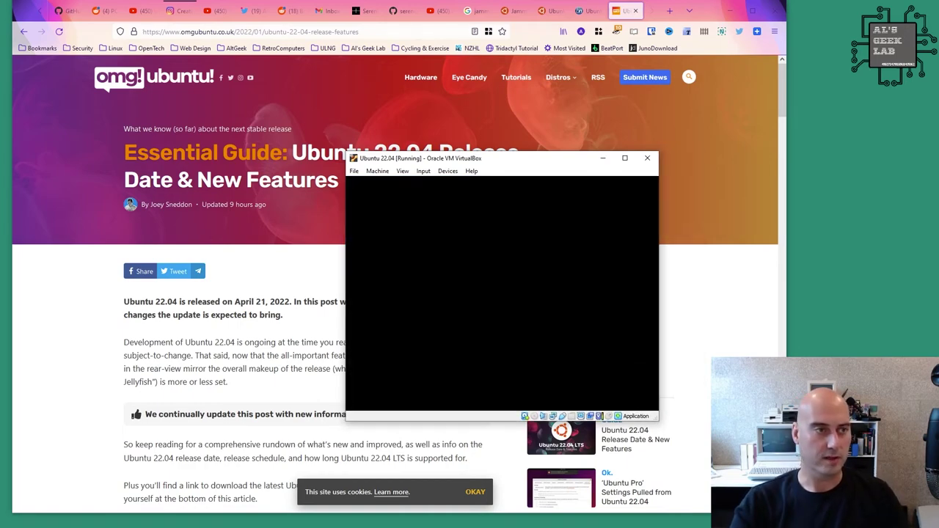
pyautogui.scroll(-15, 396, 293)
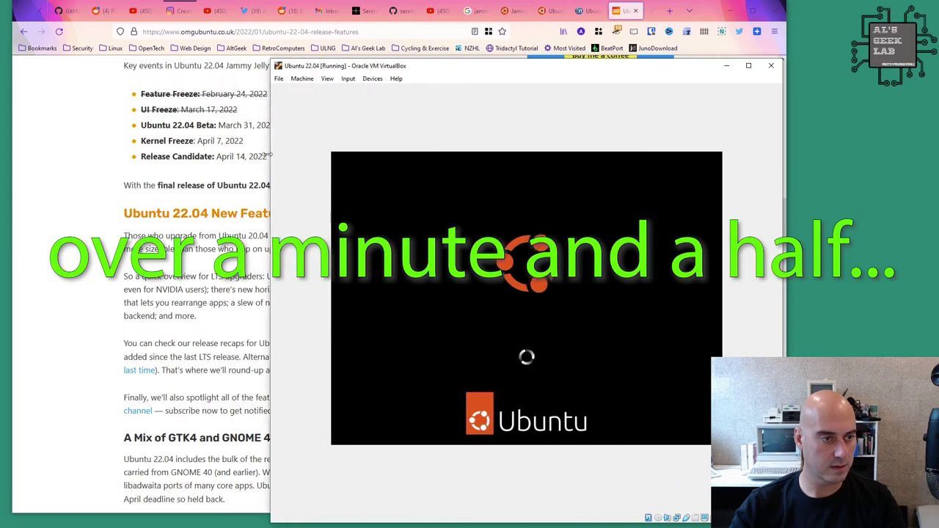
pyautogui.scroll(-1, 340, 227)
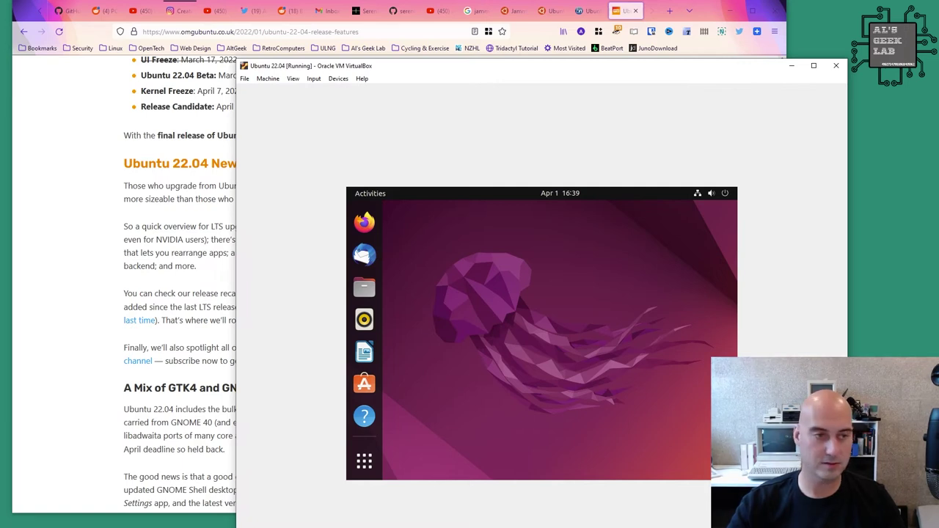
# - Open Ubuntu's display settings, set the resolution to 1920 × 1080 (16:9), apply it, and keep the changes
pyautogui.rightClick(521, 293)
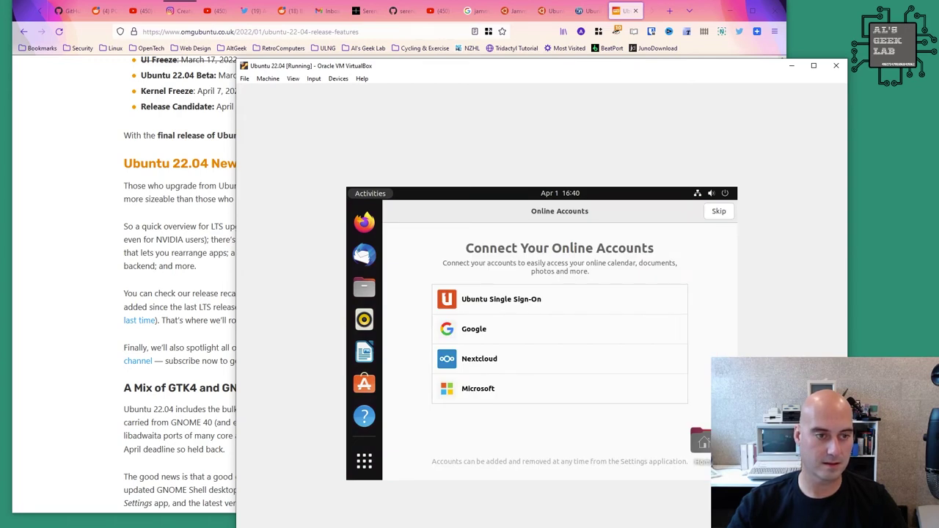
pyautogui.click(370, 193)
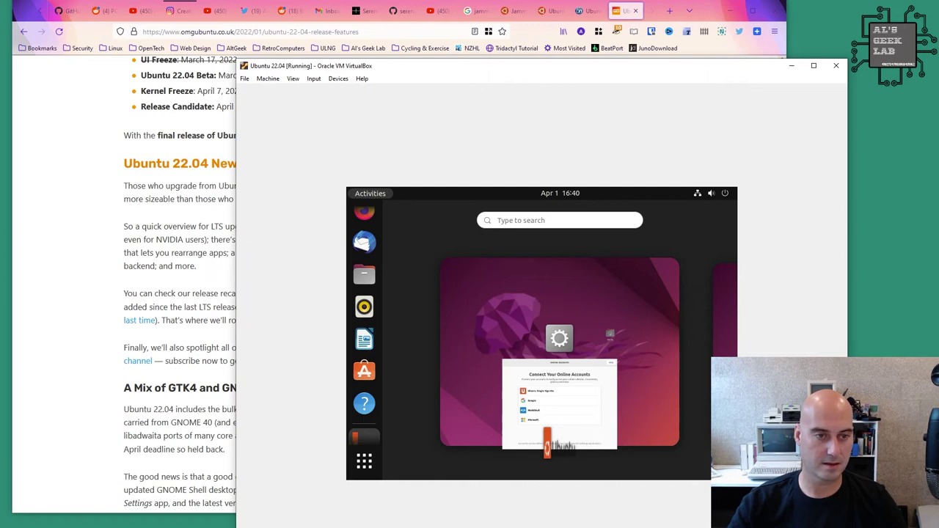
pyautogui.moveTo(560, 404)
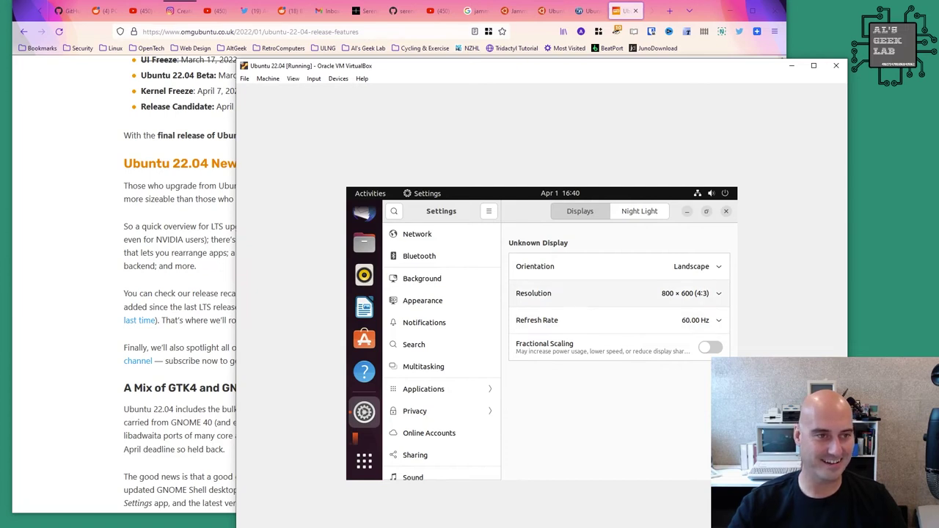
pyautogui.click(661, 293)
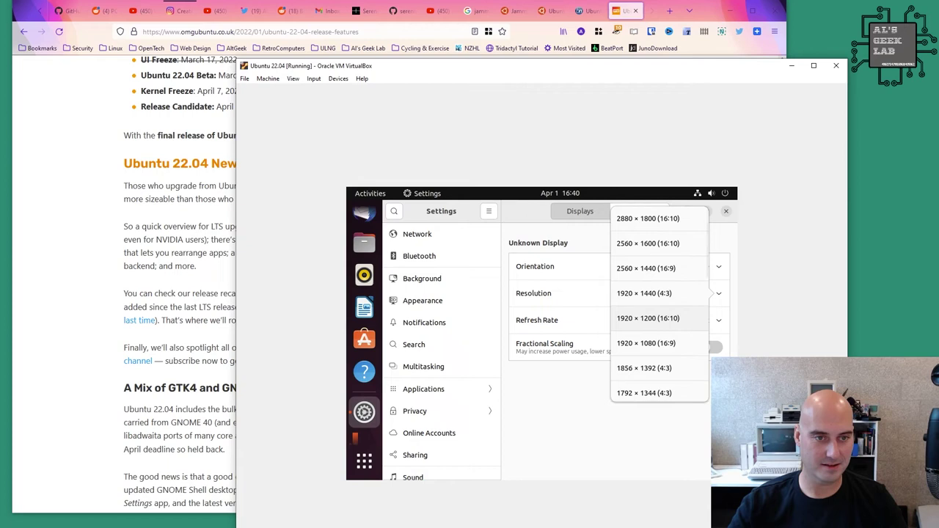
pyautogui.click(646, 343)
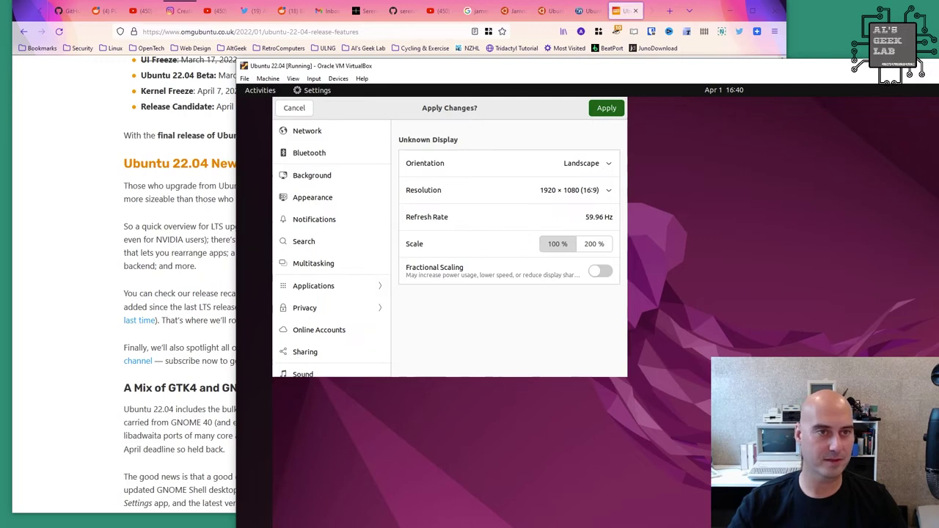
pyautogui.click(606, 107)
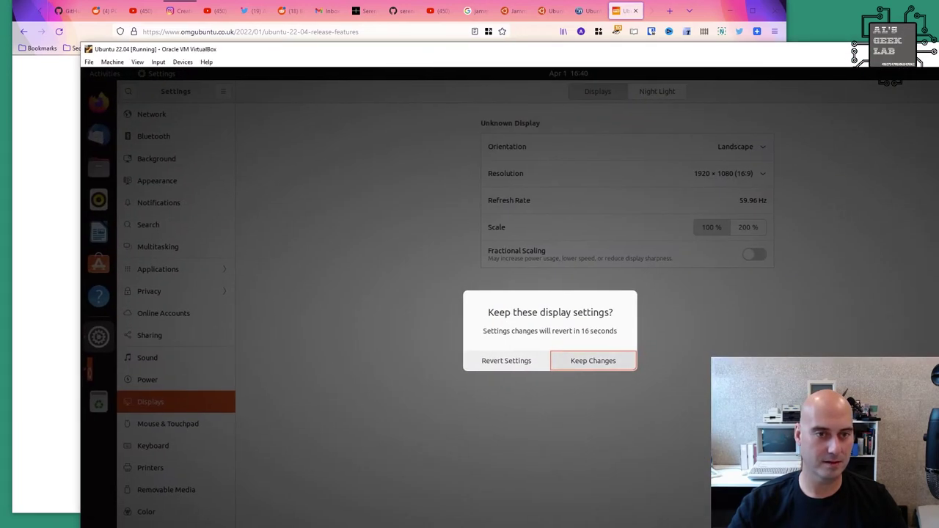
pyautogui.click(595, 361)
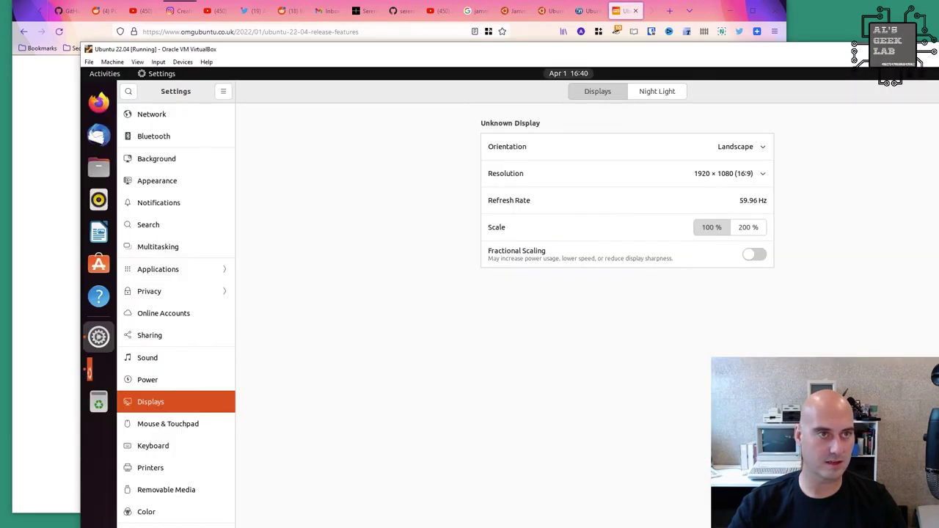
# - Reposition the virtual machine window, open Ubuntu Software from the final welcome page, and minimise it
pyautogui.moveTo(514, 66); pyautogui.dragTo(474, 30)
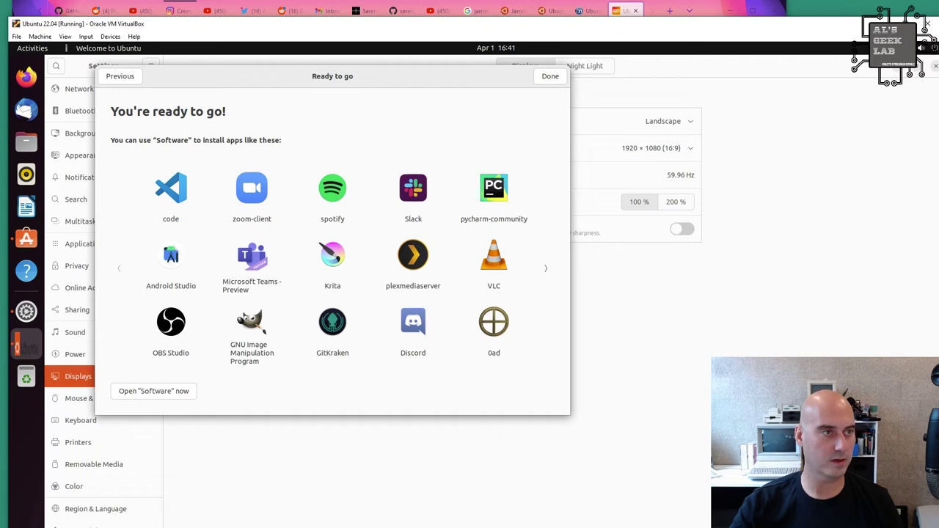
pyautogui.click(153, 390)
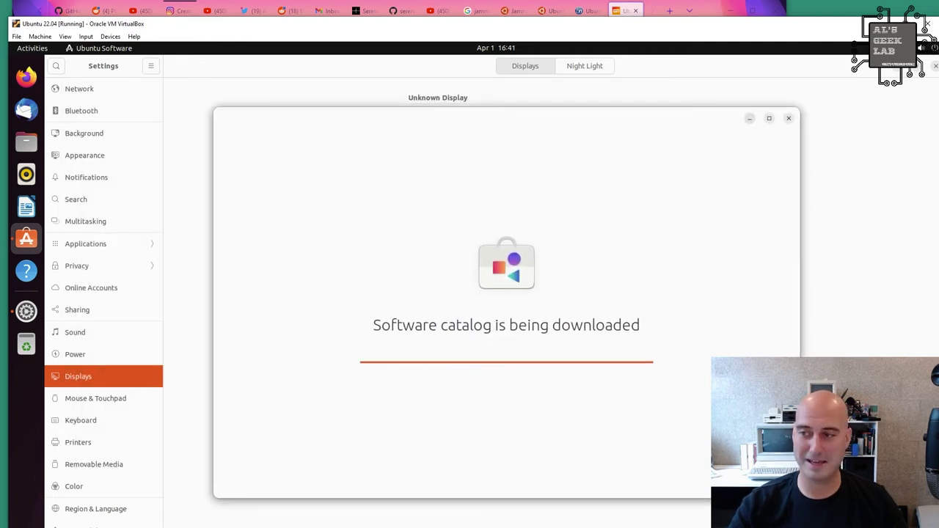
pyautogui.click(749, 118)
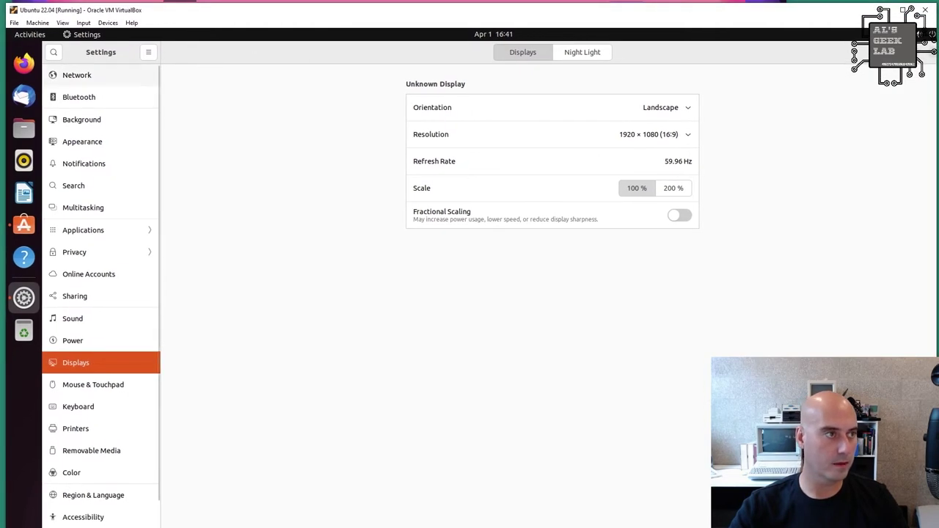
# - Look through the Network, Bluetooth and Background pages in Ubuntu's Settings
pyautogui.click(76, 75)
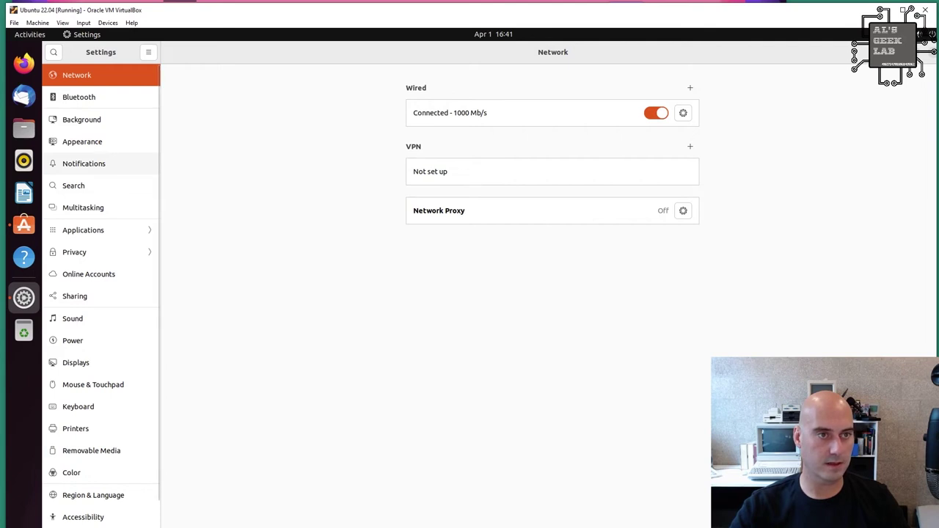
pyautogui.click(78, 96)
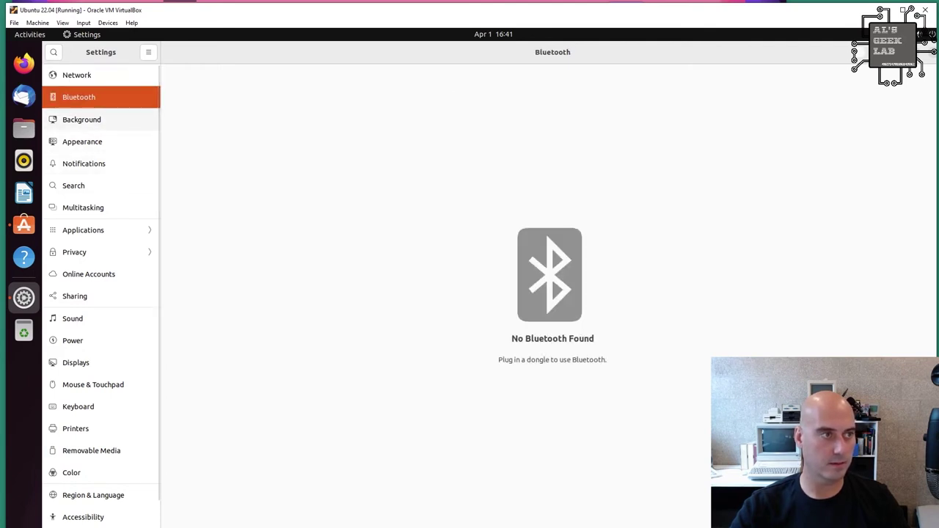
pyautogui.click(82, 120)
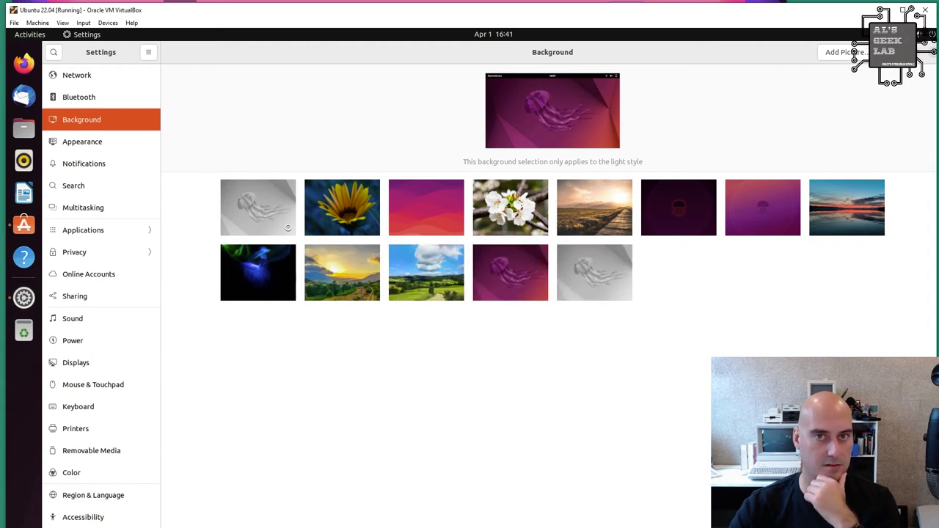
# - Hide Settings, move the Home folder icon to the desktop's upper-left corner beside the dock, and bring Settings back
pyautogui.hotkey('ctrl', 'q')
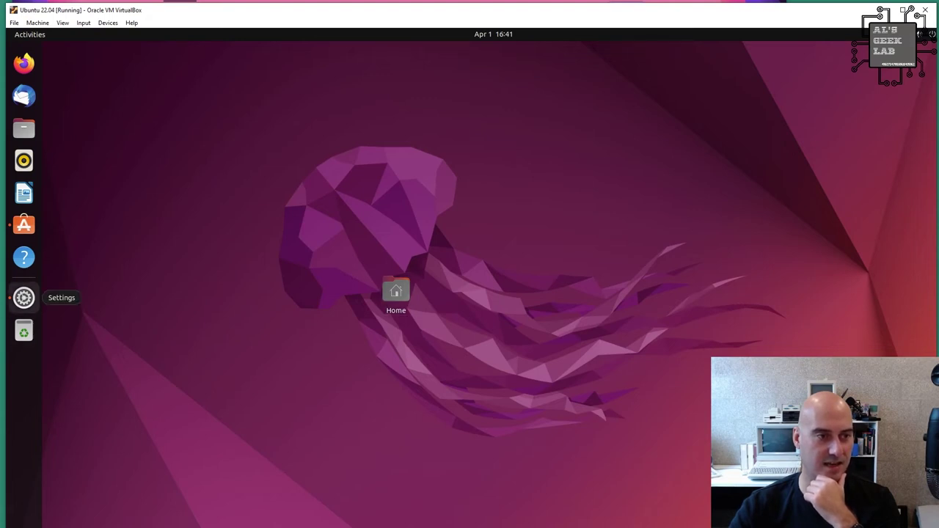
pyautogui.moveTo(396, 293); pyautogui.dragTo(74, 65)
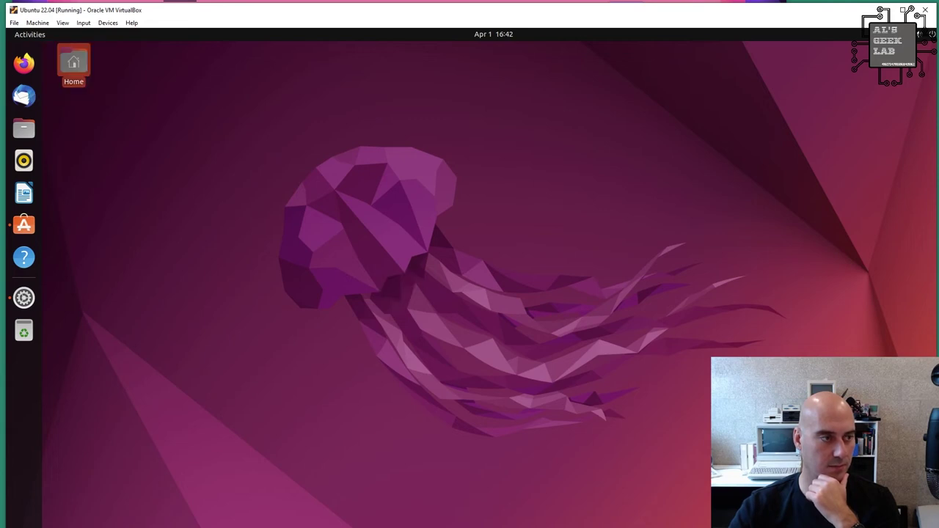
pyautogui.click(23, 297)
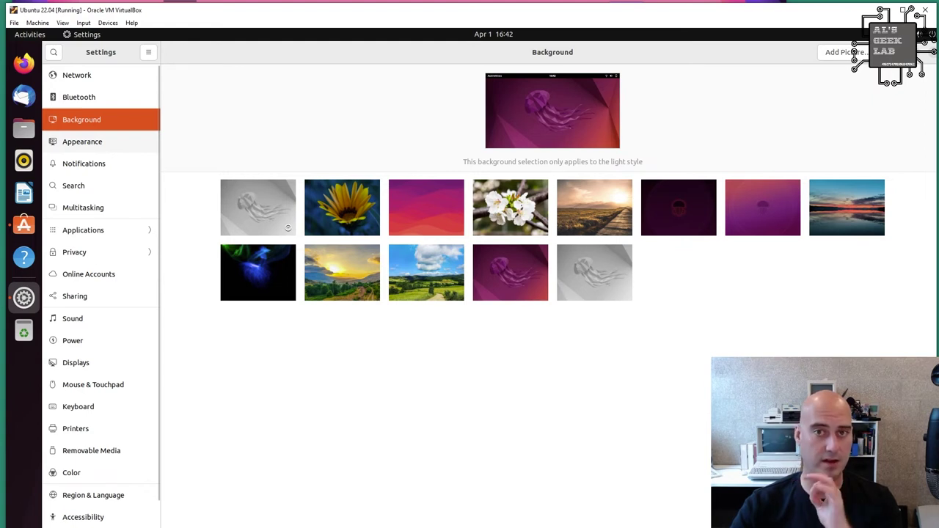
# - Set the appearance style to Dark with the grey-green accent colour, and restore the Settings window to its smaller size
pyautogui.click(82, 142)
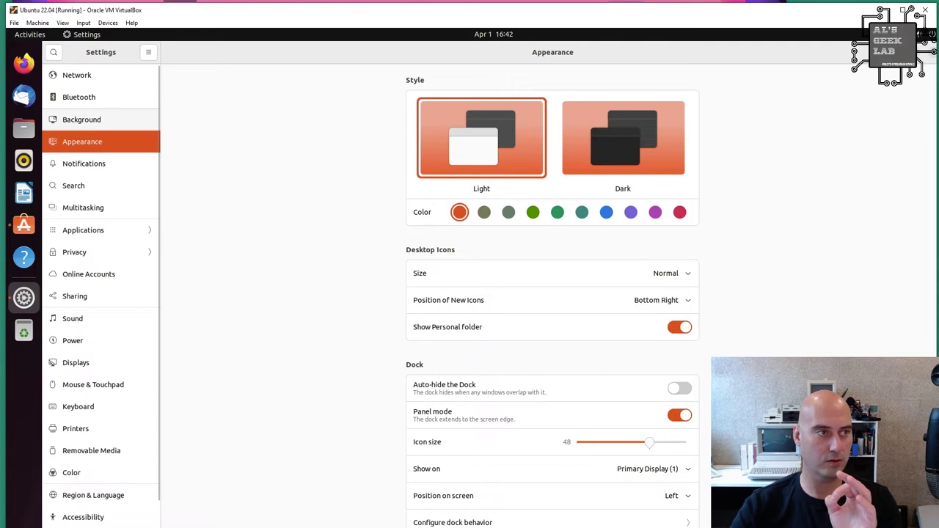
pyautogui.click(82, 120)
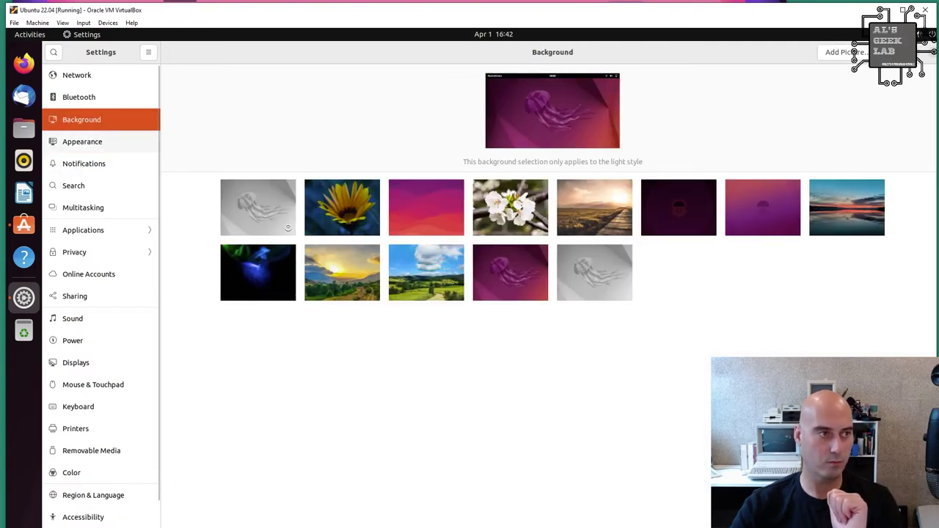
pyautogui.click(82, 141)
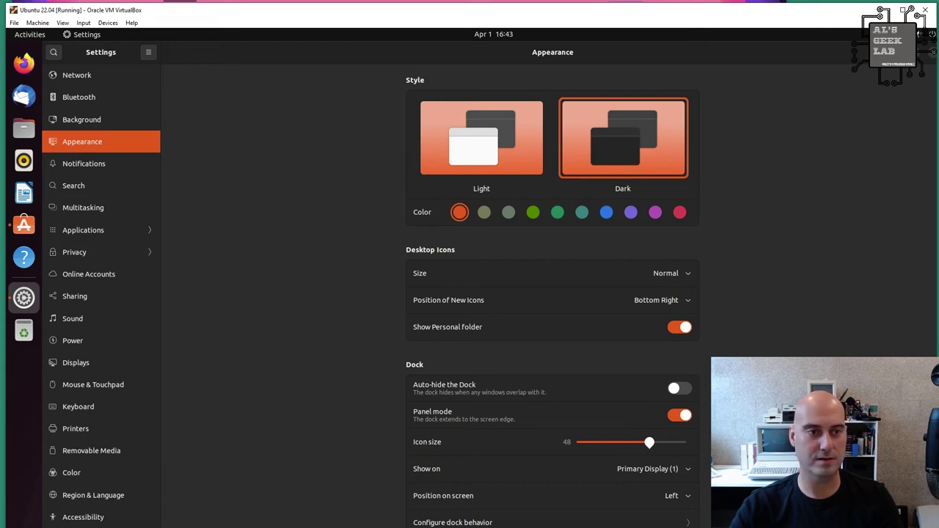
pyautogui.click(509, 212)
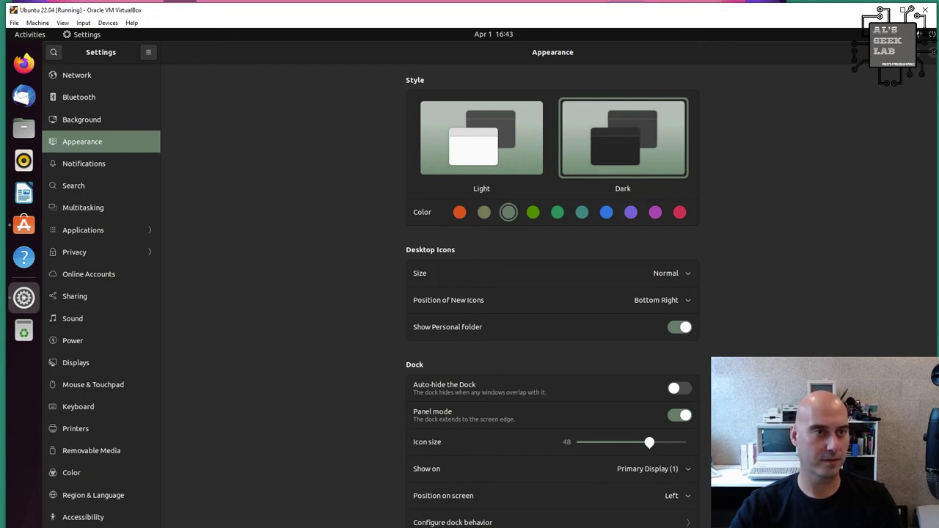
pyautogui.press('super+Down')
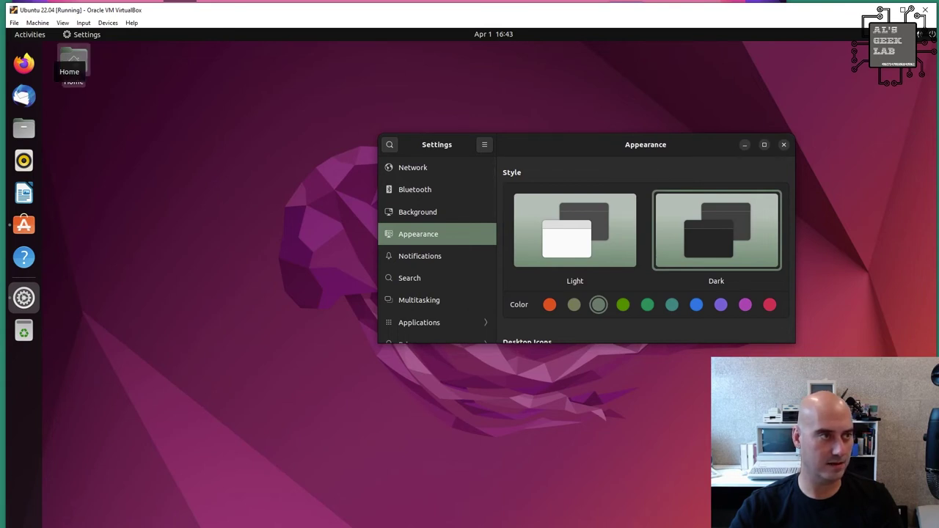
# - Open the Home folder from the desktop, return to Settings, and try the bluish-green accent colour with both windows in view
pyautogui.click(73, 66)
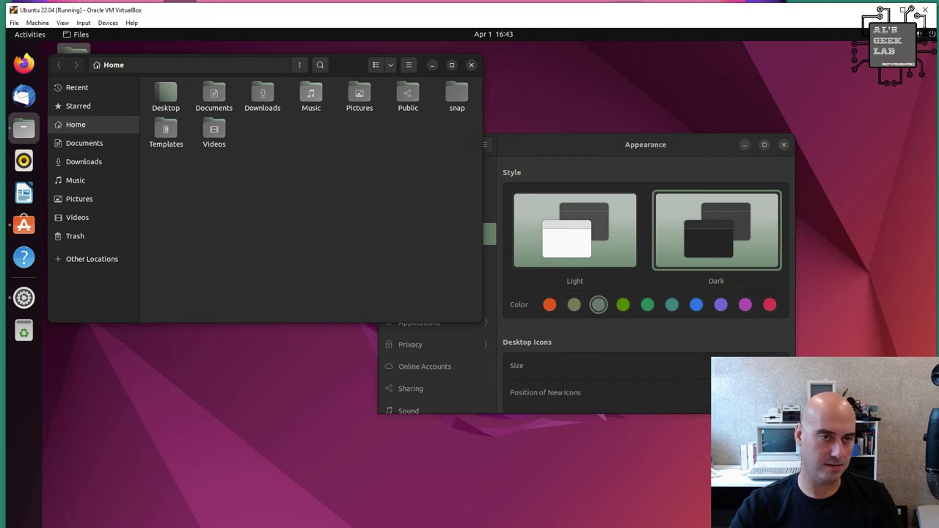
pyautogui.click(23, 297)
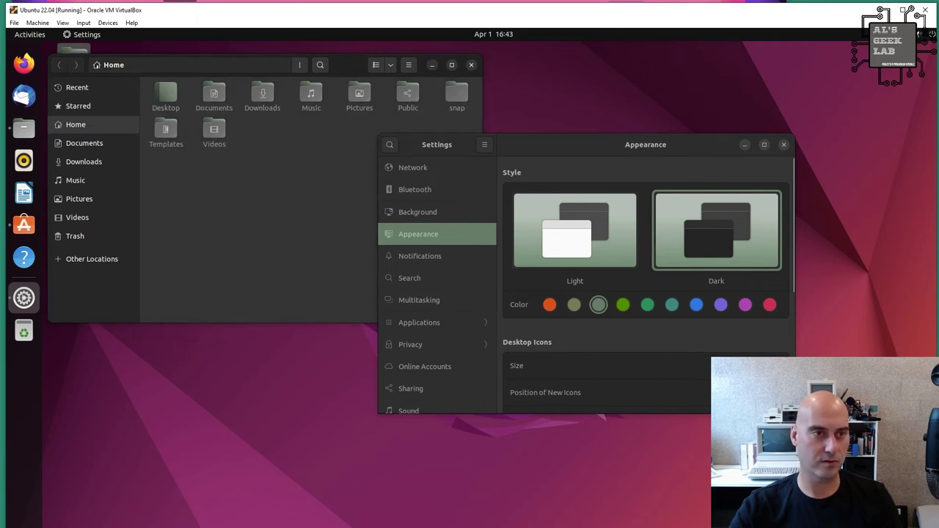
pyautogui.click(647, 305)
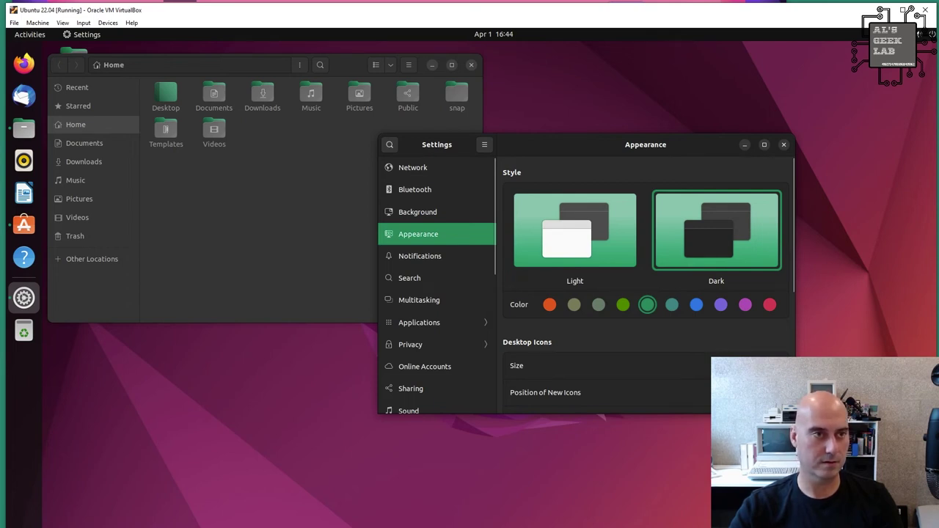
# - Set the accent colour to orange, then move and enlarge the Settings window to show more of the Appearance page
pyautogui.click(549, 304)
pyautogui.moveTo(588, 144); pyautogui.dragTo(339, 81)
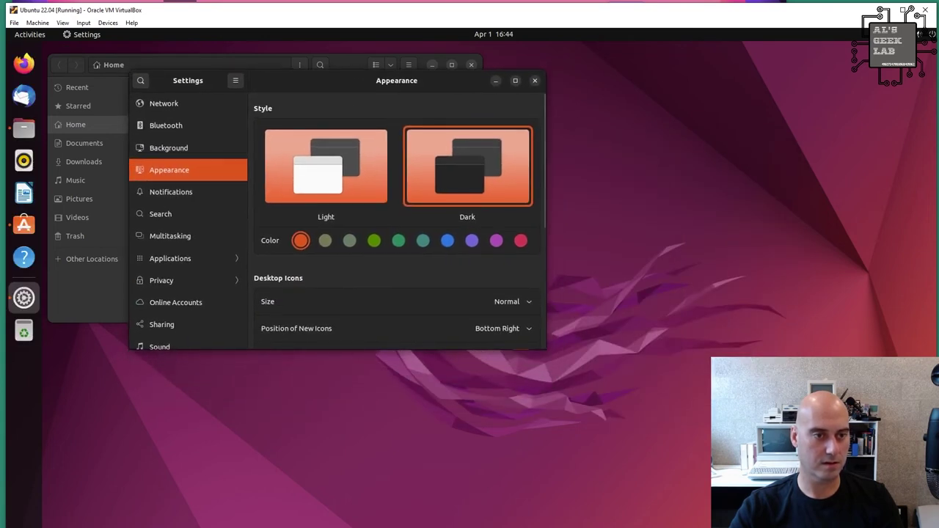
pyautogui.moveTo(542, 351); pyautogui.dragTo(866, 512)
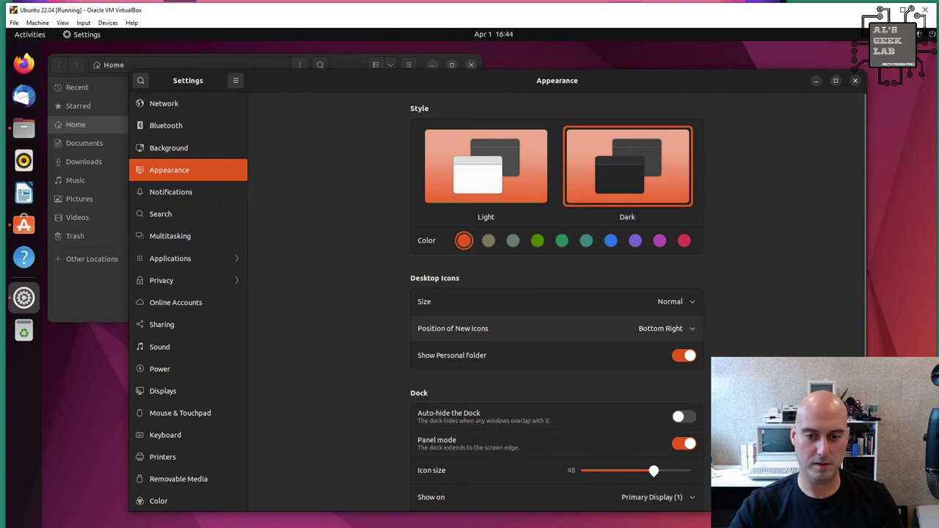
# - Examine the Appearance page's choices for new icon position, desktop icon size and dock behaviour without changing them
pyautogui.click(661, 328)
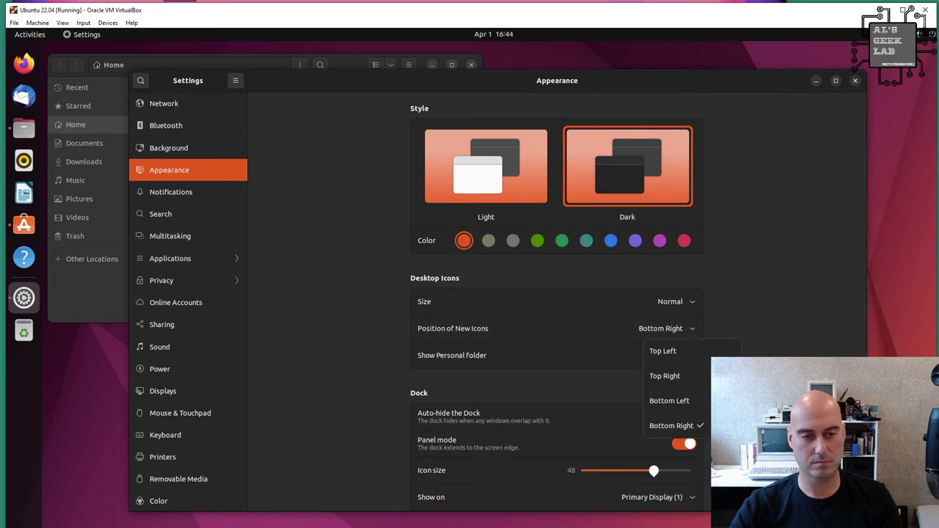
pyautogui.press('Escape')
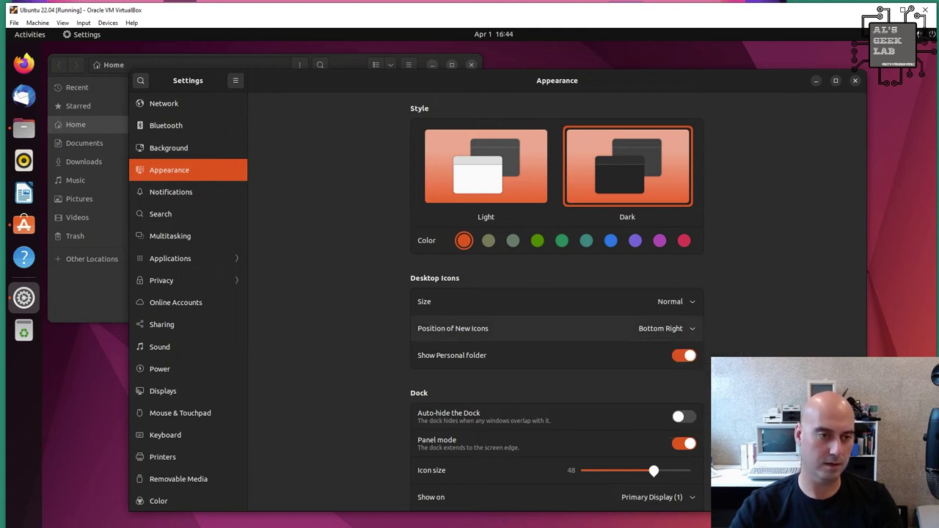
pyautogui.click(672, 301)
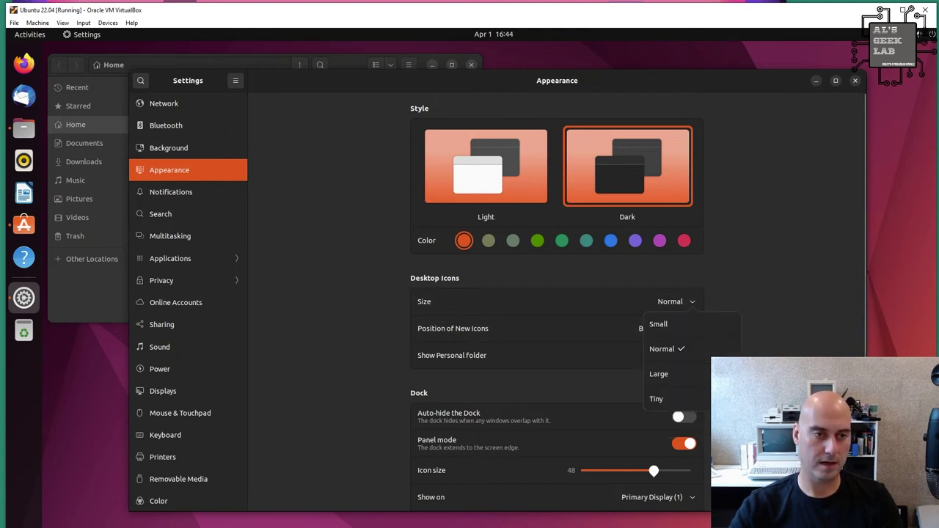
pyautogui.press('Escape')
pyautogui.scroll(-1, 671, 301)
pyautogui.scroll(-1, 671, 302)
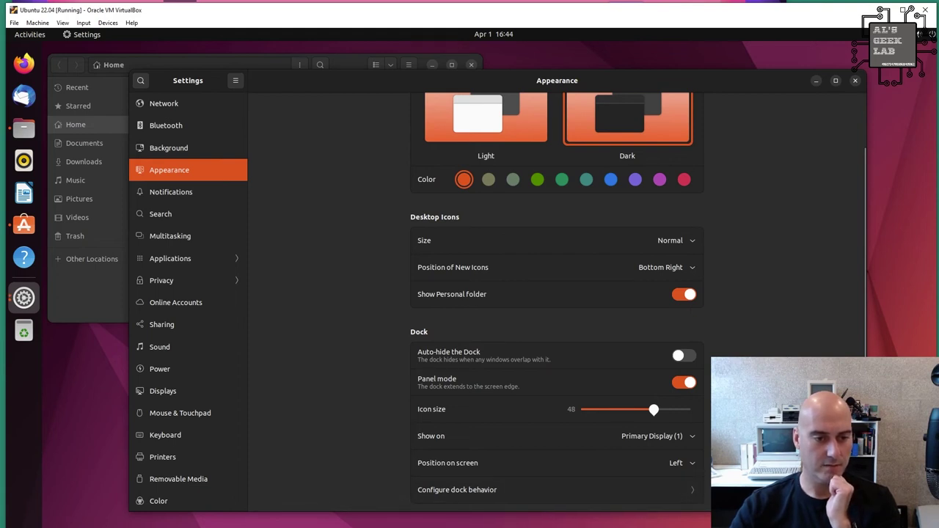
pyautogui.click(558, 489)
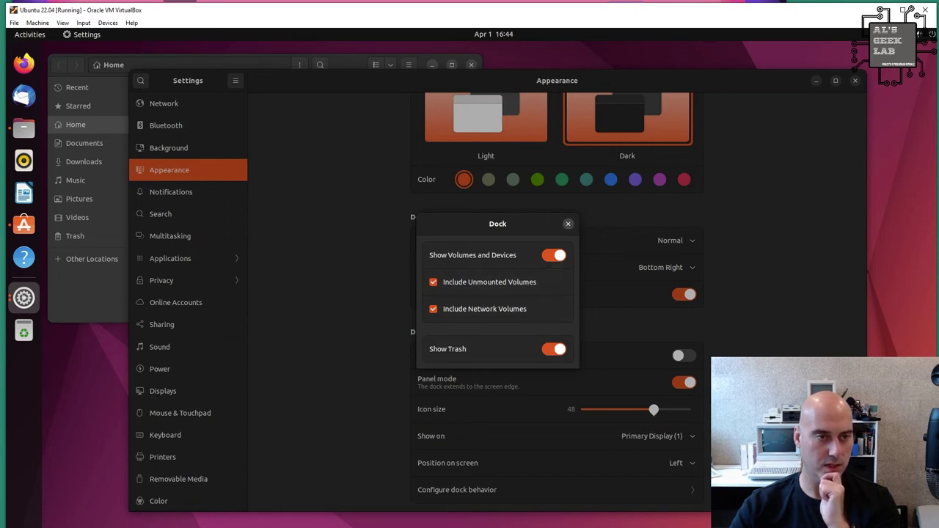
pyautogui.click(568, 224)
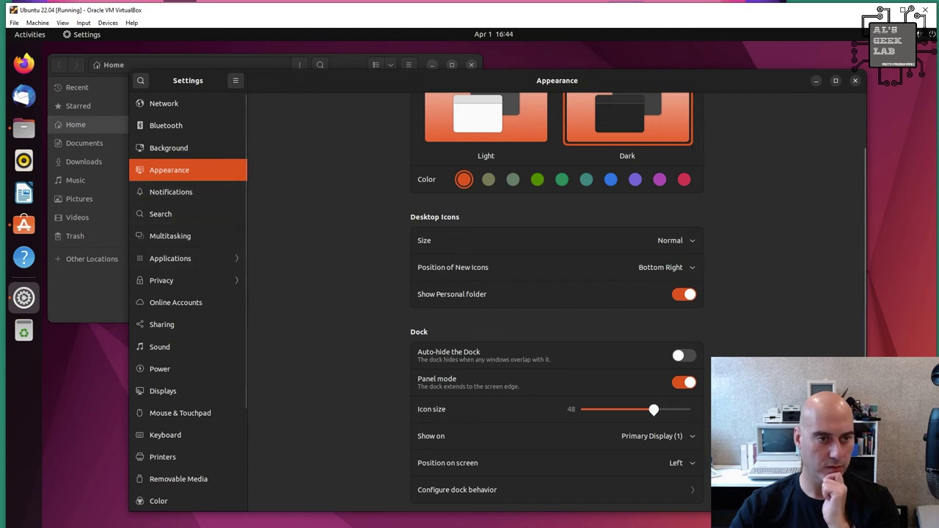
# - Look through the Notifications and Search pages, trying the Do Not Disturb switch on and back off
pyautogui.click(171, 191)
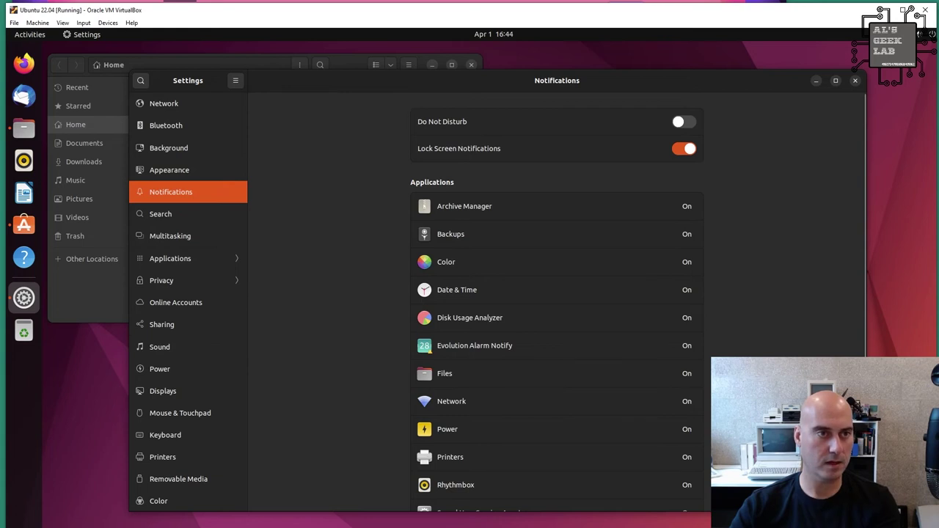
pyautogui.scroll(-2, 557, 301)
pyautogui.scroll(2, 557, 301)
pyautogui.scroll(-1, 557, 301)
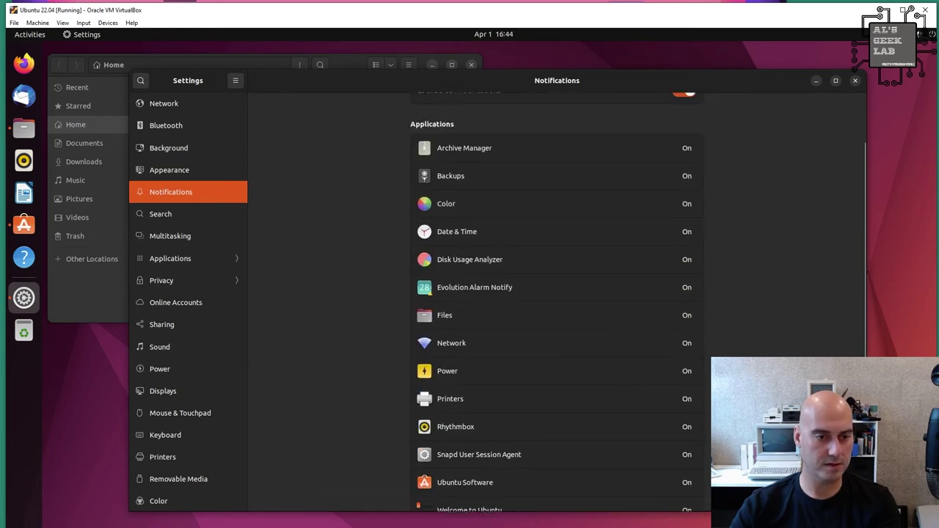
pyautogui.scroll(1, 557, 301)
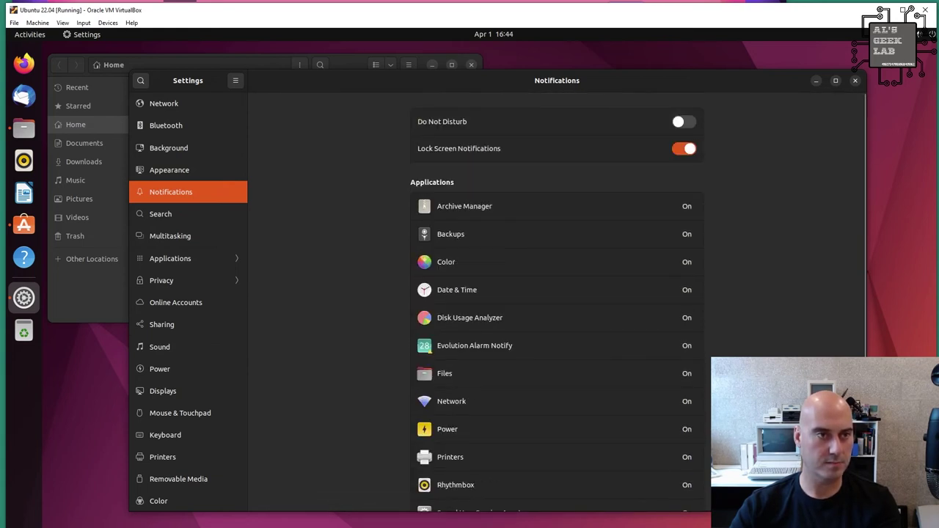
pyautogui.click(684, 122)
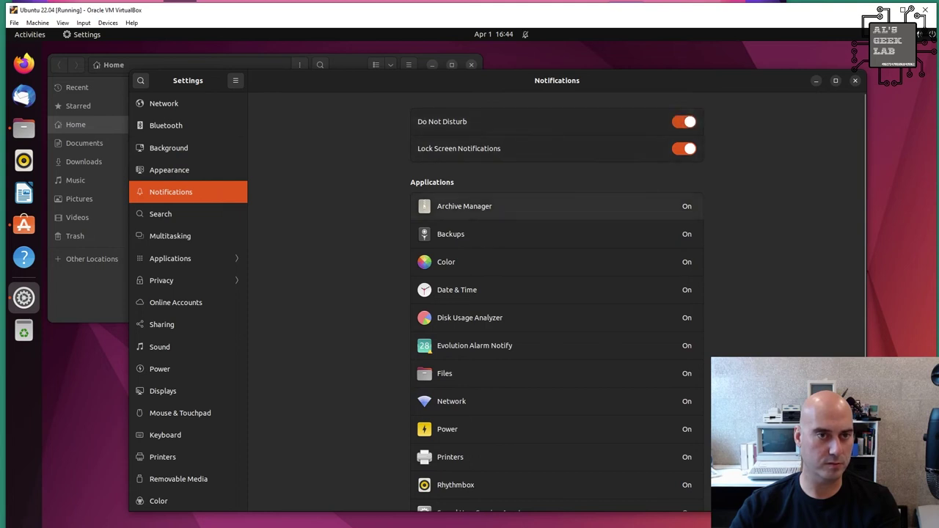
pyautogui.click(684, 122)
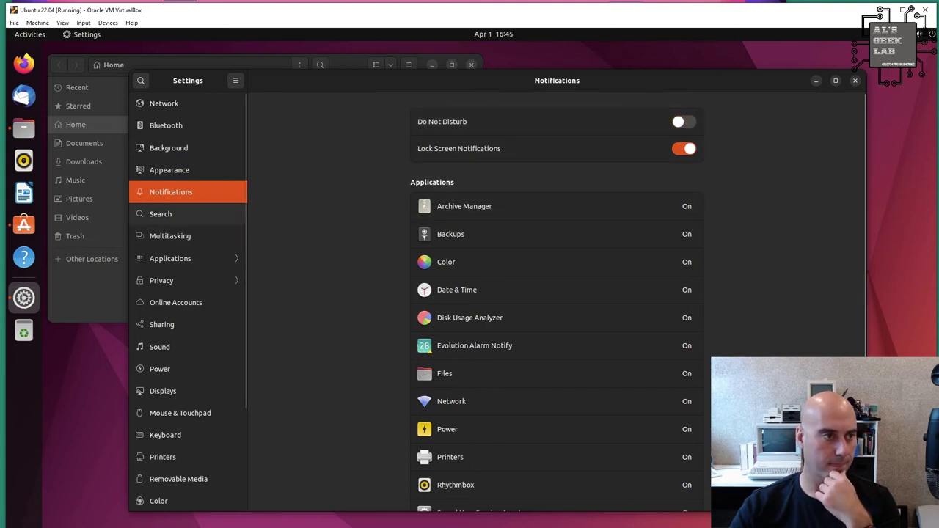
pyautogui.click(160, 214)
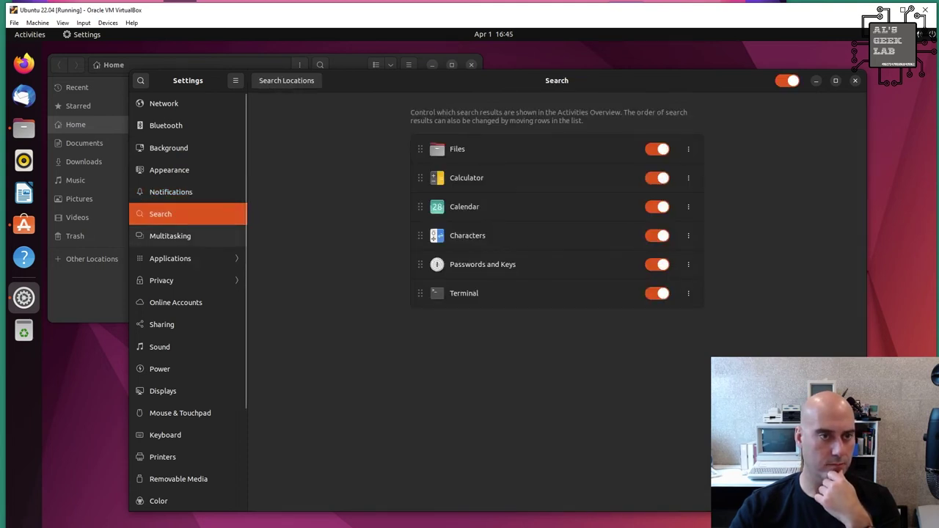
# - Review the Multitasking page's options, switching Hot Corner on and back off
pyautogui.click(169, 236)
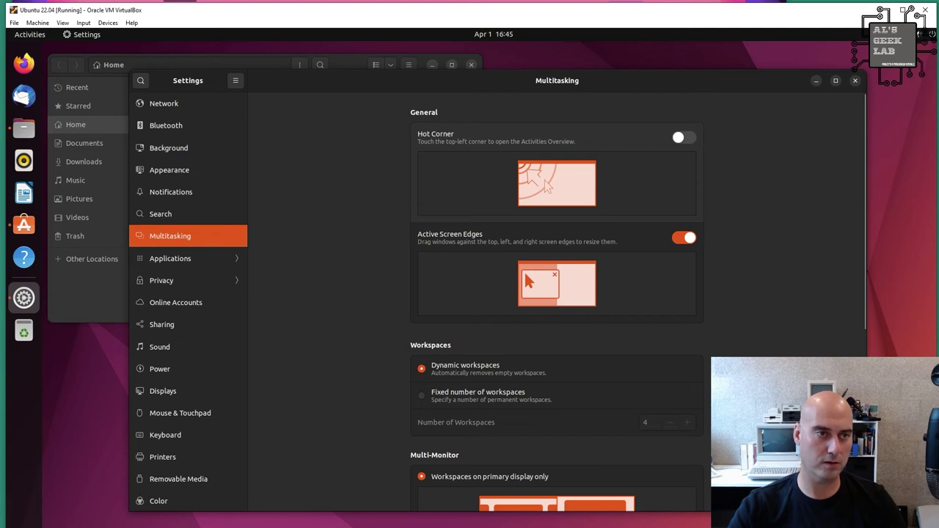
pyautogui.click(684, 137)
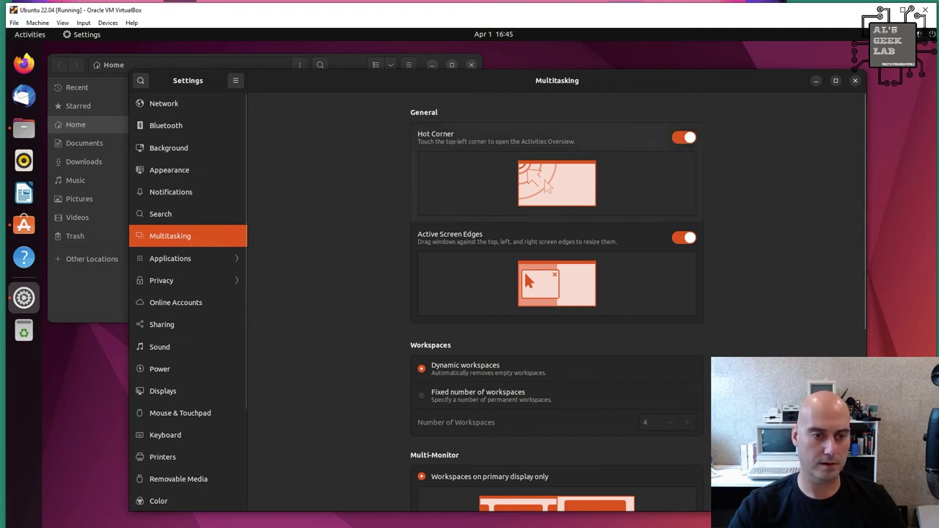
pyautogui.scroll(-5, 557, 294)
pyautogui.scroll(5, 557, 293)
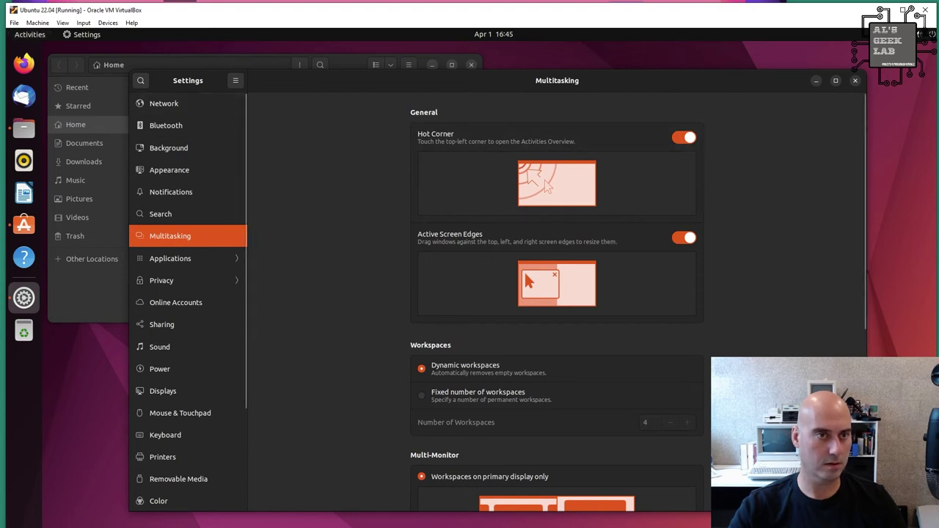
pyautogui.click(684, 137)
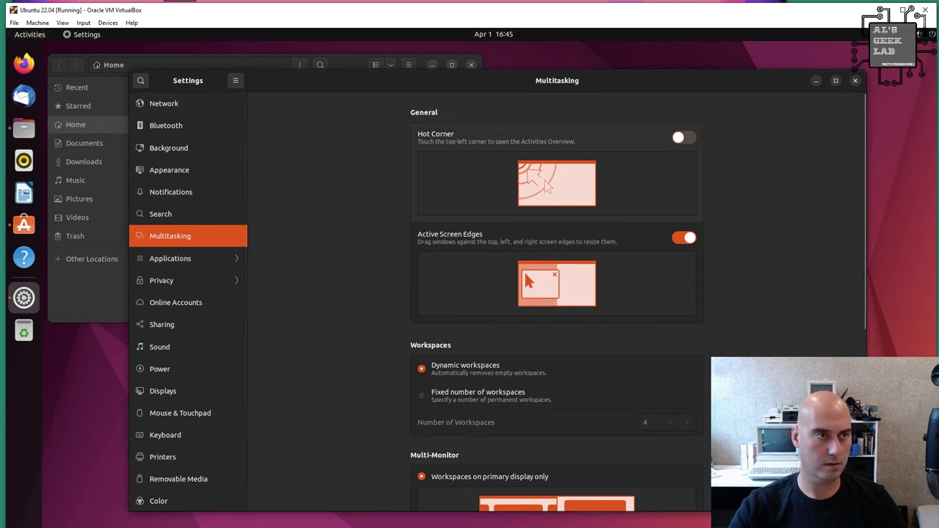
# - Open and close the Activities overview twice with Hot Corner disabled
pyautogui.click(30, 34)
pyautogui.click(30, 35)
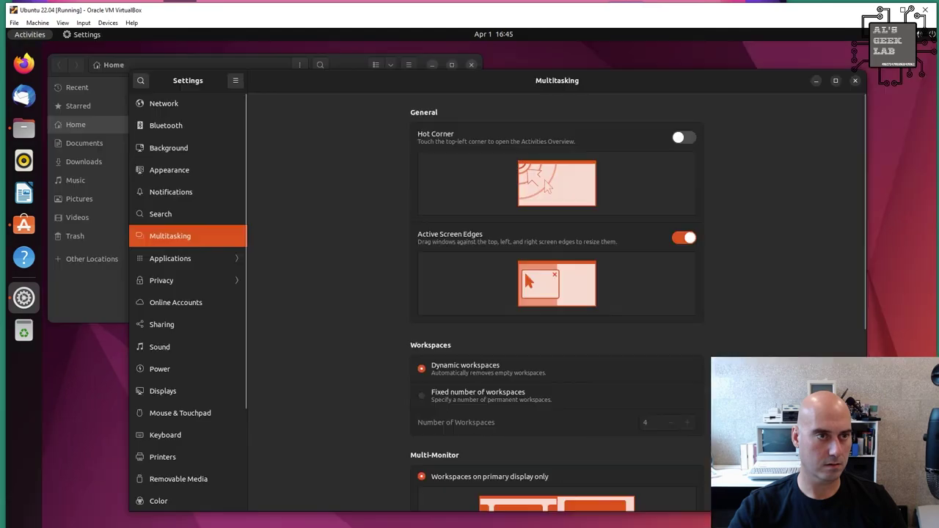
pyautogui.click(29, 34)
pyautogui.click(30, 34)
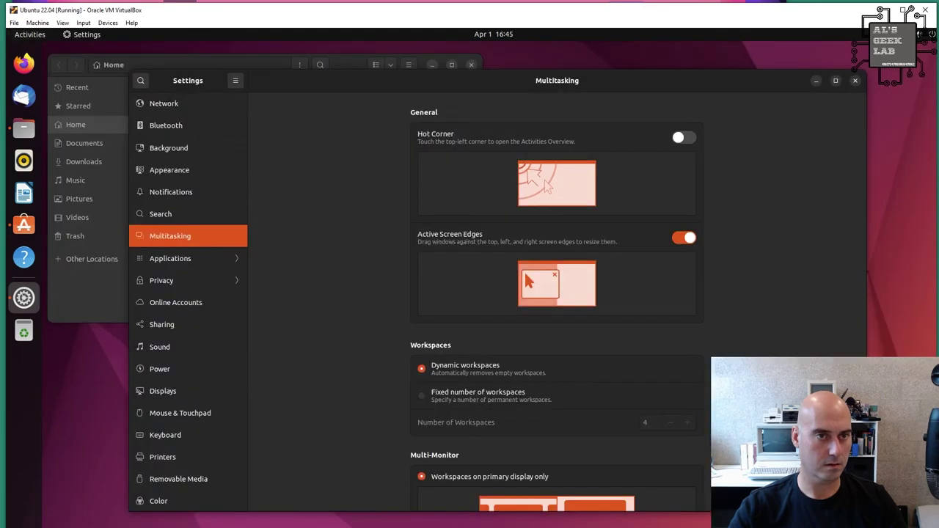
# - Enable Hot Corner, try the Activities overview and workspace switching, return to Settings, and disable Hot Corner again
pyautogui.click(684, 137)
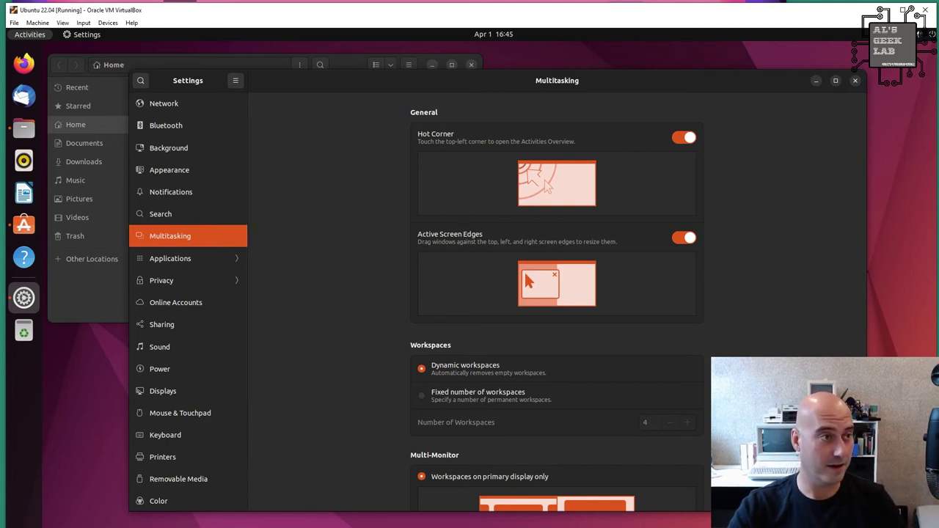
pyautogui.click(30, 34)
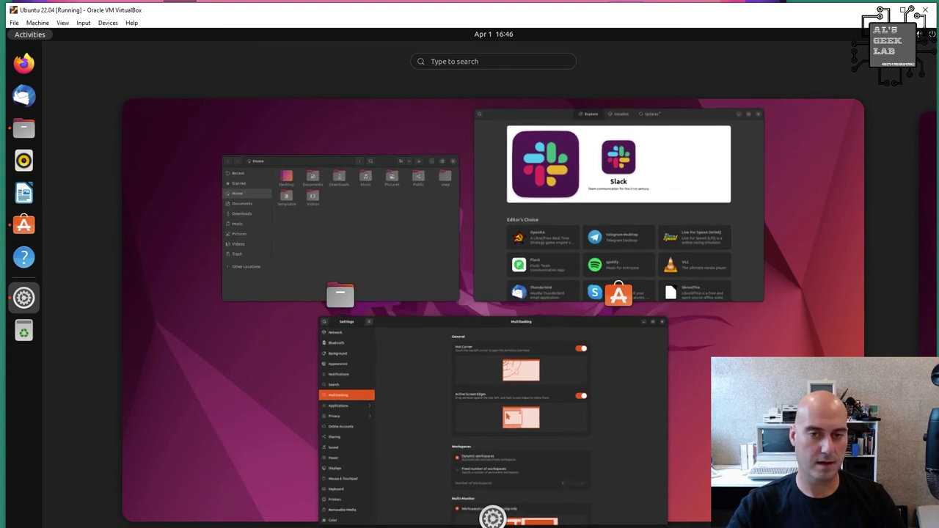
pyautogui.hotkey('ctrl', 'alt', 'Right')
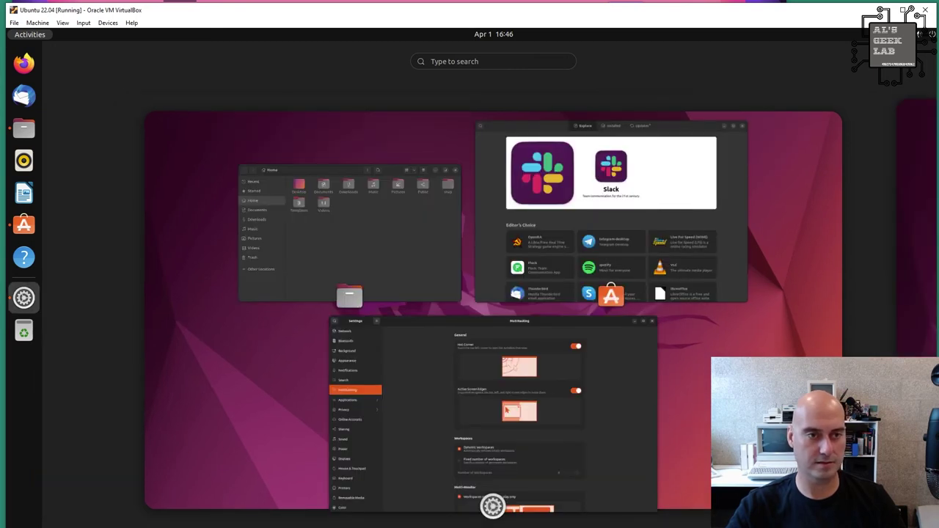
pyautogui.hotkey('ctrl', 'alt', 'Left')
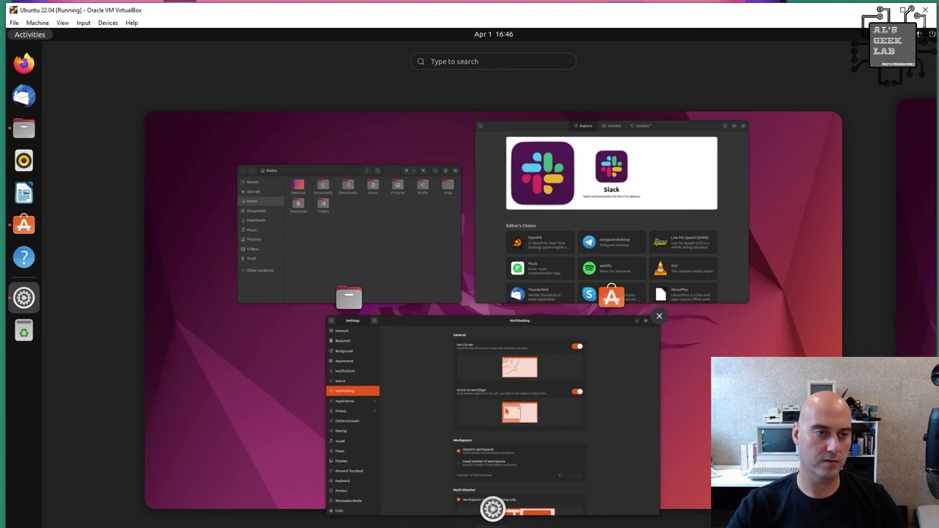
pyautogui.click(493, 415)
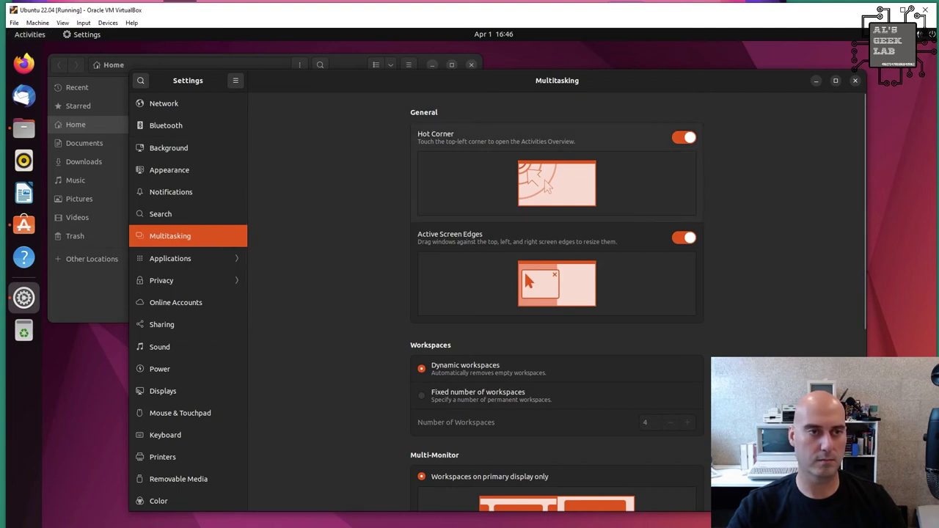
pyautogui.click(685, 138)
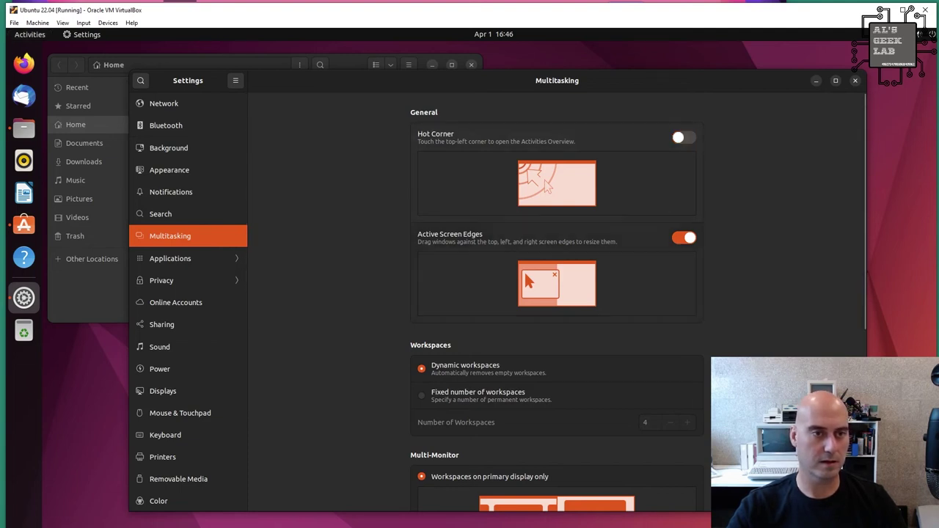
# - Try maximising, restoring and right-half snapping on the Settings window, then float it again over the Home folder window
pyautogui.scroll(-1, 557, 294)
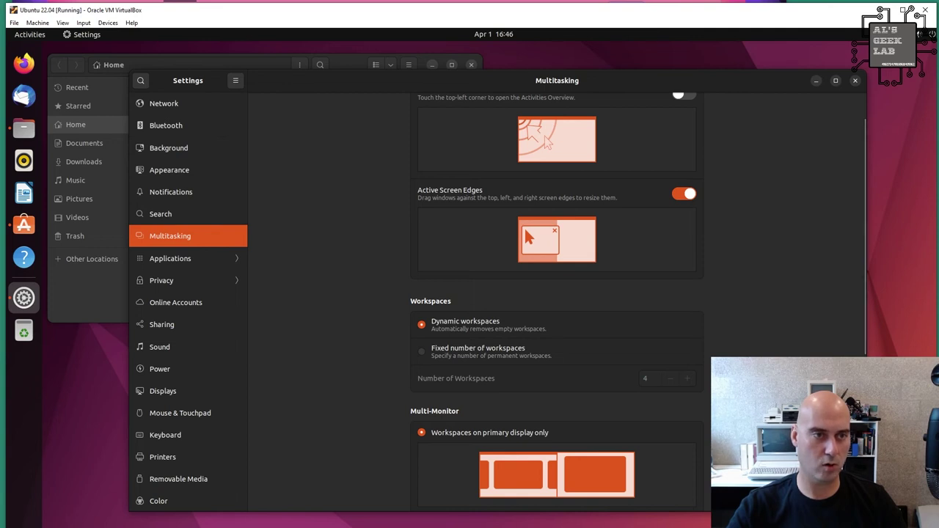
pyautogui.moveTo(557, 80); pyautogui.dragTo(505, 87)
pyautogui.press('super+Up')
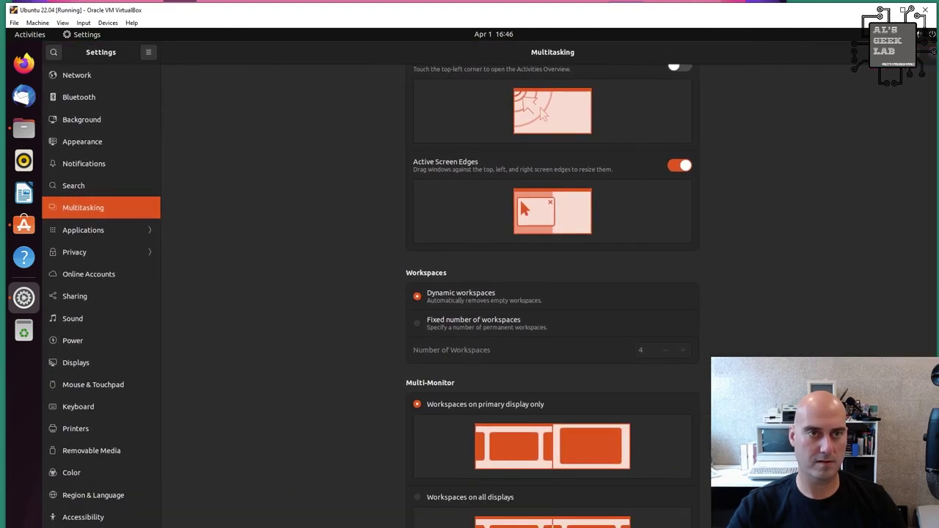
pyautogui.press('super+Down')
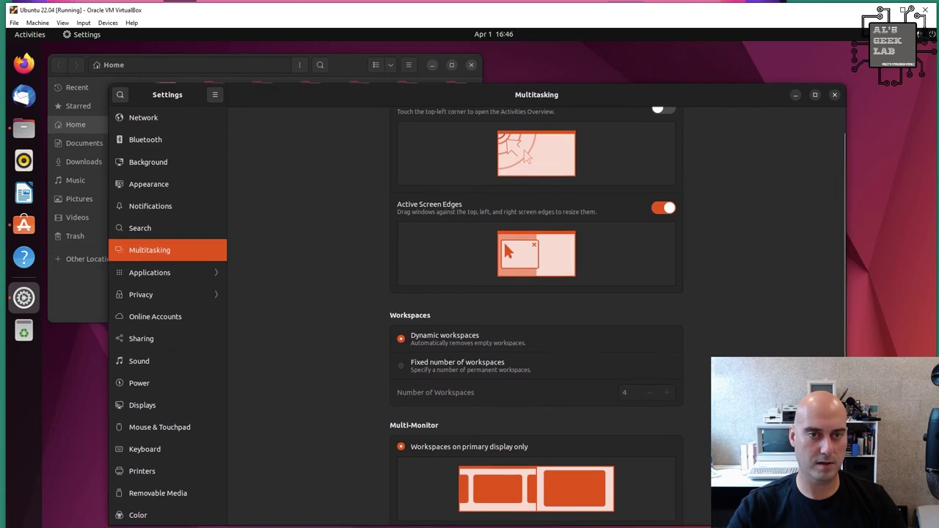
pyautogui.press('super+Right')
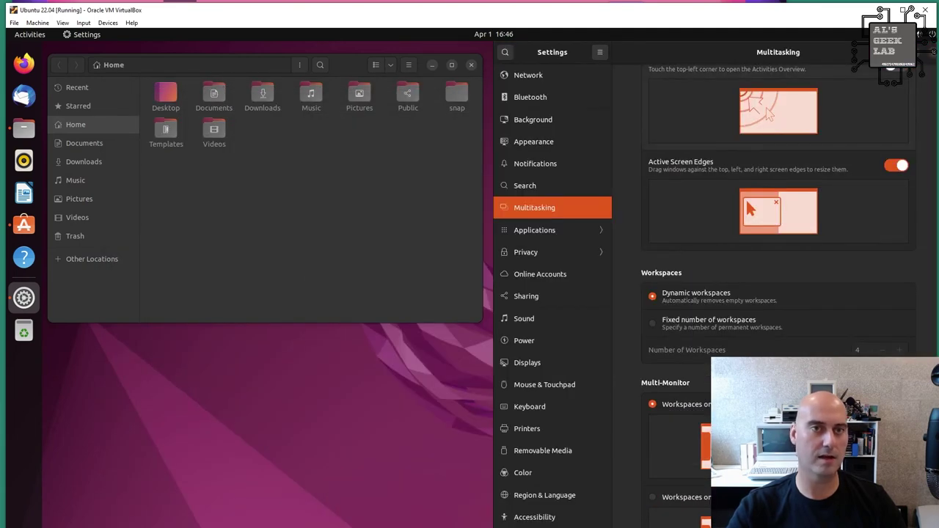
pyautogui.moveTo(746, 198); pyautogui.dragTo(618, 298)
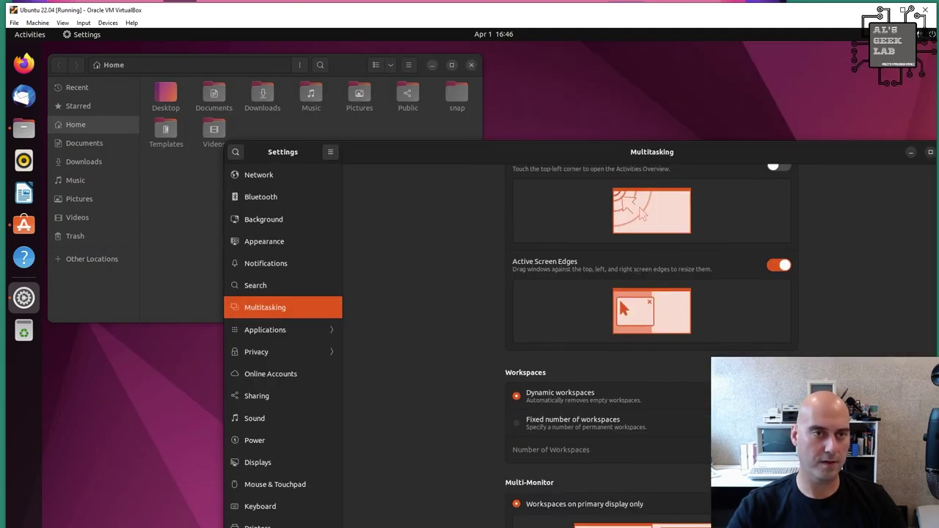
pyautogui.moveTo(478, 152); pyautogui.dragTo(397, 73)
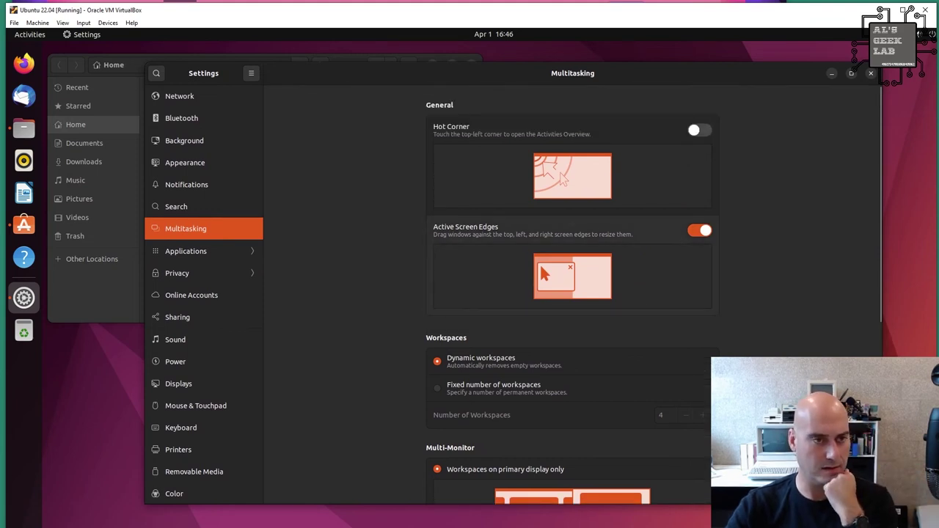
# - Review the Multitasking page's Workspaces, Multi-Monitor and Application Switching options, from the General section down to the monitor options
pyautogui.moveTo(398, 73); pyautogui.dragTo(399, 65)
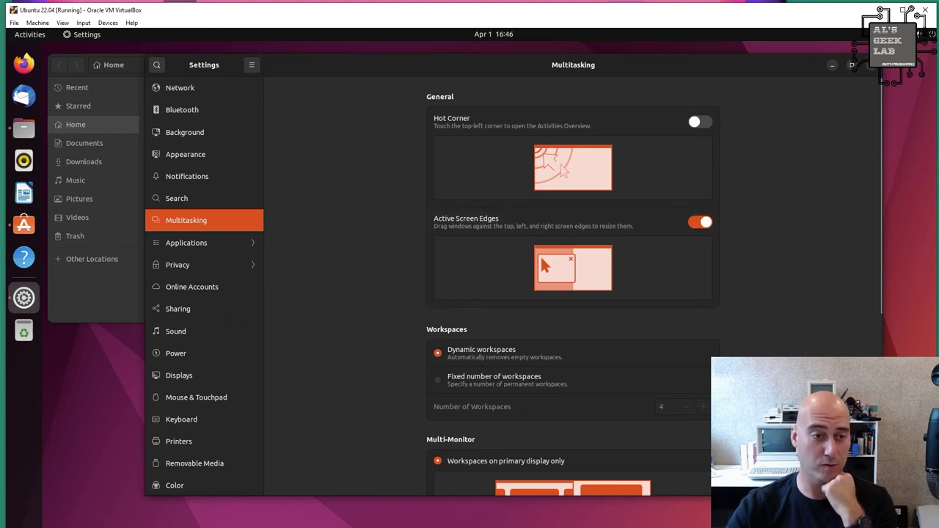
pyautogui.scroll(-1, 573, 293)
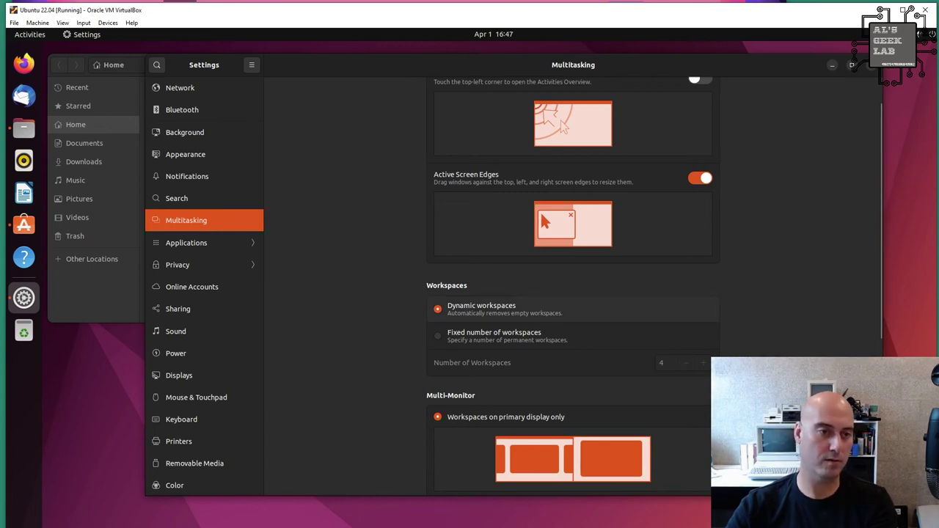
pyautogui.scroll(-1, 572, 294)
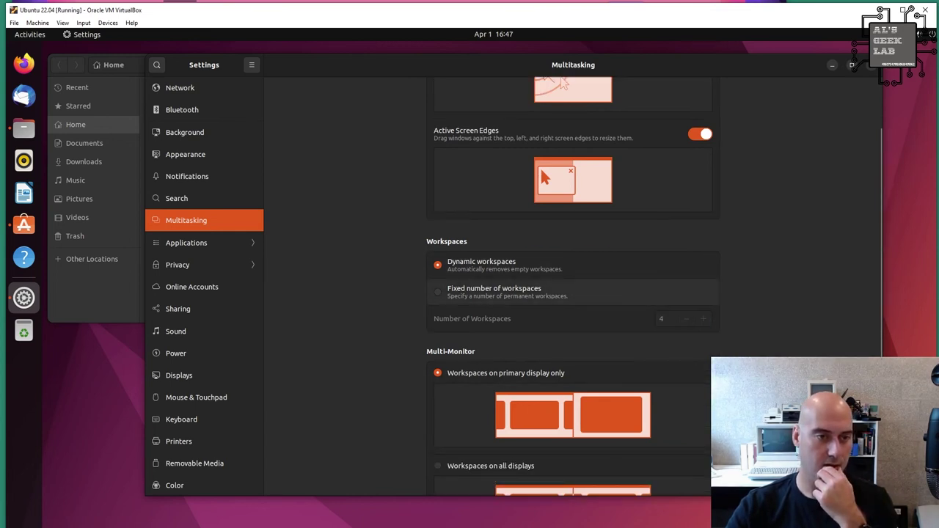
pyautogui.scroll(-2, 573, 294)
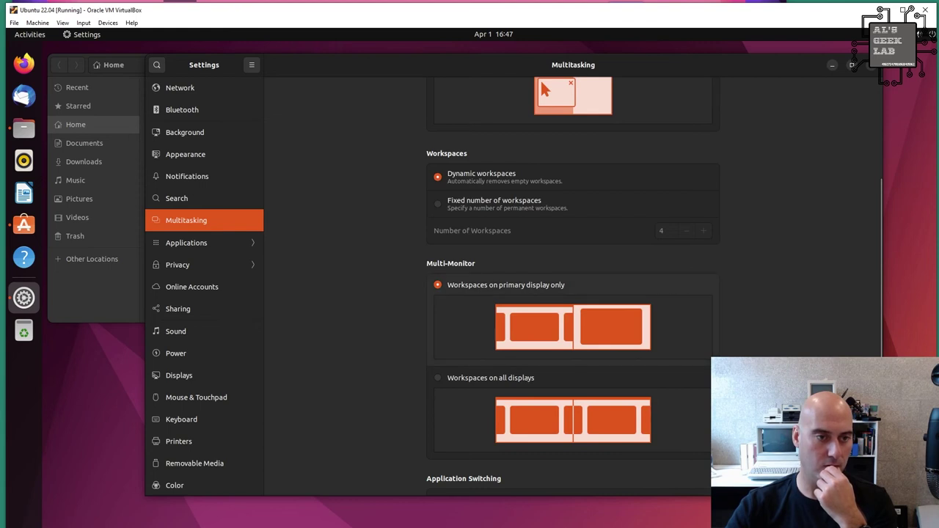
pyautogui.scroll(-1, 573, 294)
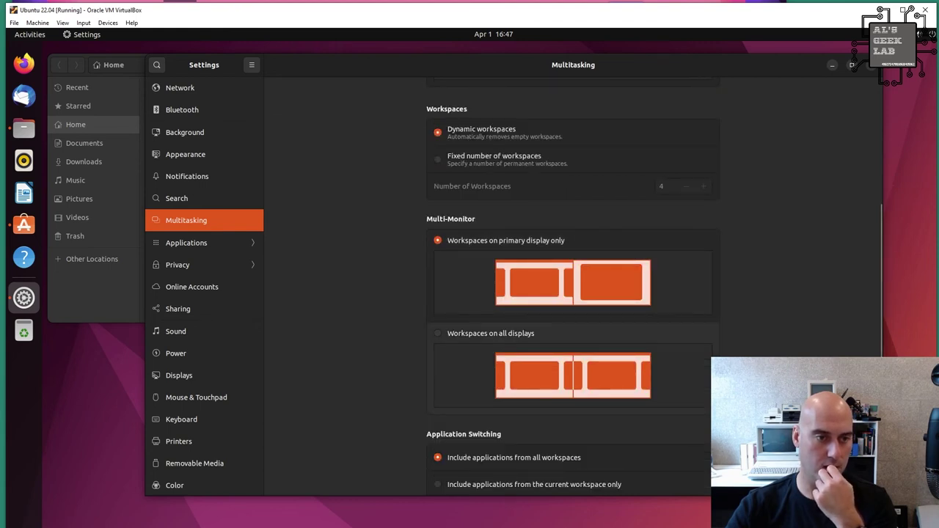
pyautogui.scroll(-2, 572, 294)
pyautogui.scroll(1, 573, 294)
pyautogui.scroll(-1, 573, 294)
pyautogui.scroll(2, 572, 294)
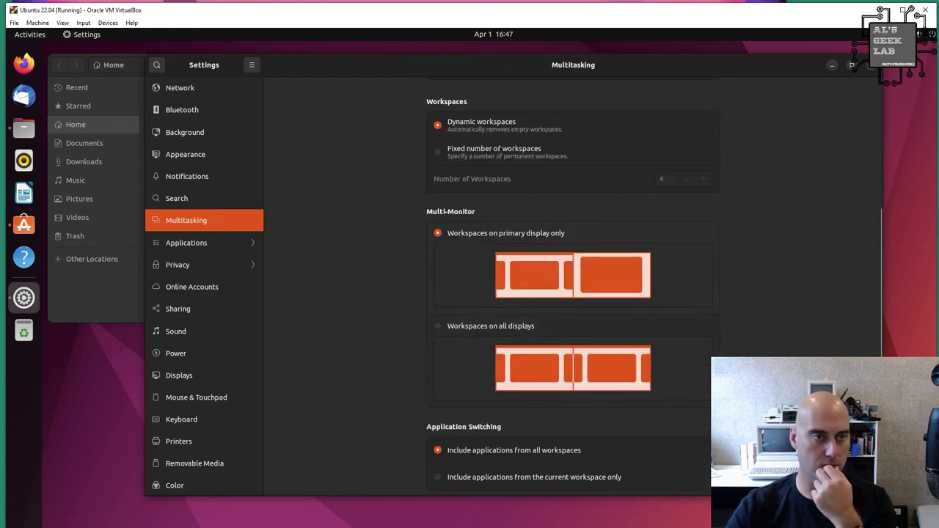
pyautogui.scroll(-2, 572, 293)
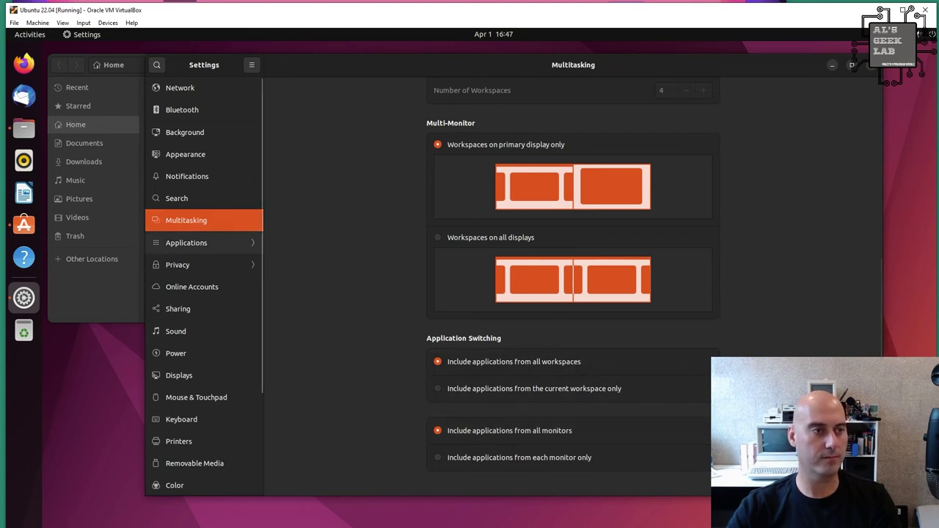
pyautogui.scroll(5, 572, 294)
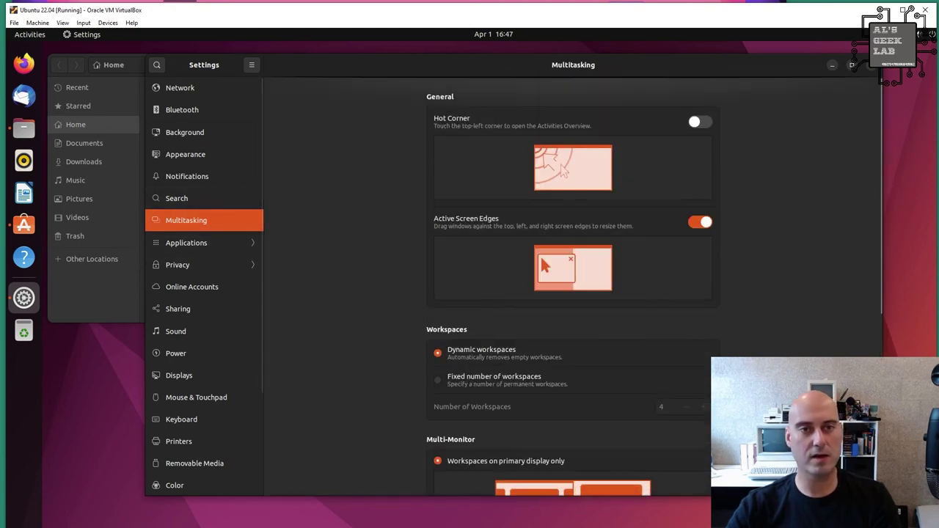
pyautogui.scroll(-1, 573, 293)
pyautogui.scroll(1, 573, 293)
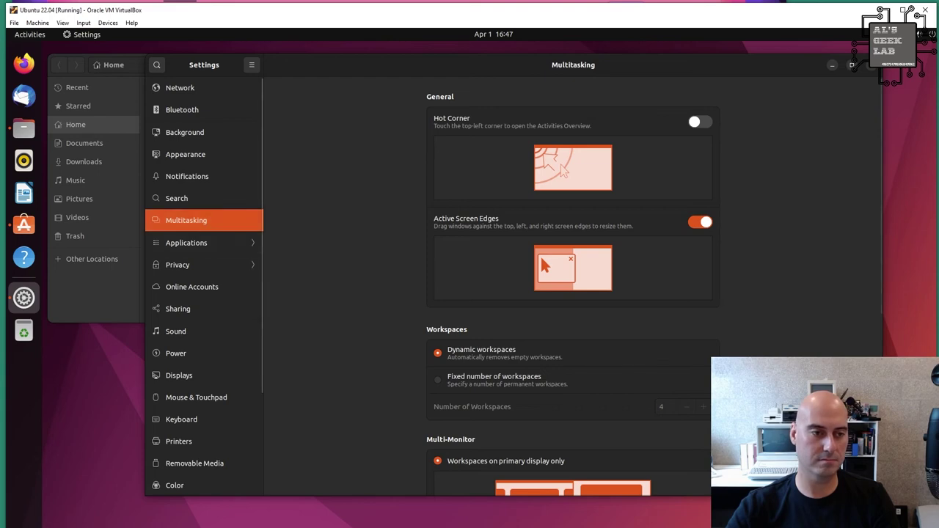
pyautogui.scroll(-8, 569, 279)
pyautogui.scroll(8, 572, 294)
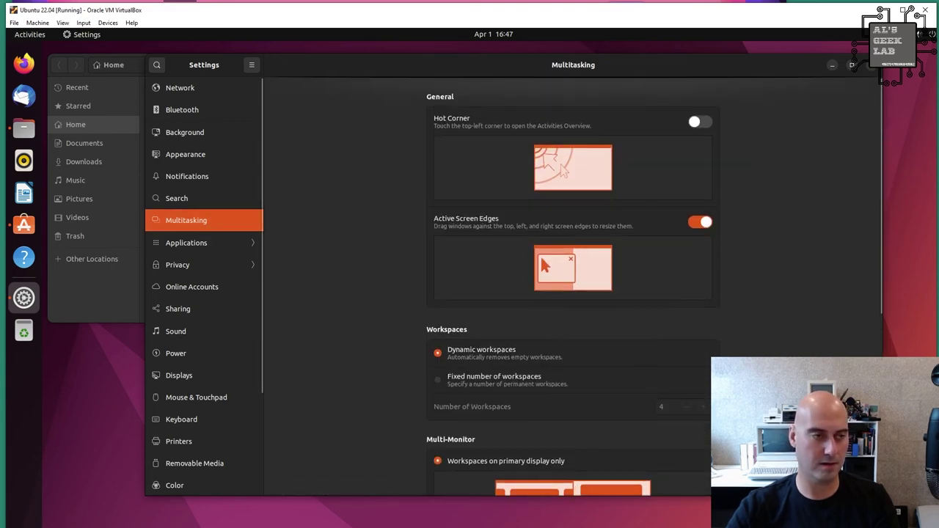
# - Open the Applications settings and look through the full list of installed applications
pyautogui.click(192, 243)
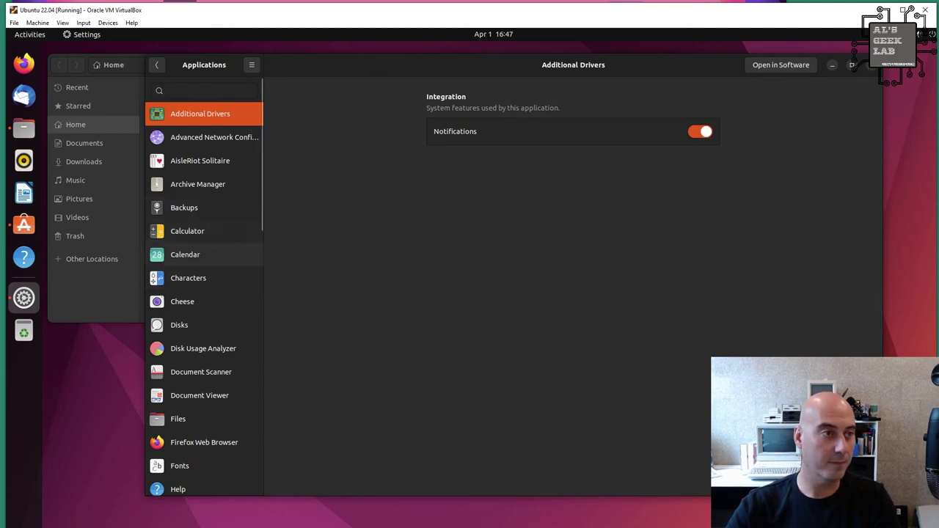
pyautogui.scroll(-5, 205, 294)
pyautogui.scroll(3, 205, 293)
pyautogui.scroll(-14, 206, 294)
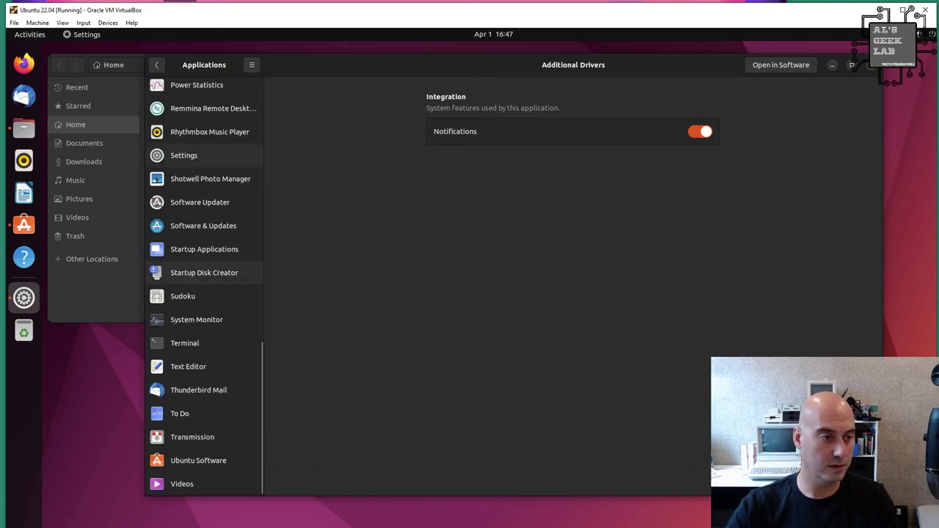
pyautogui.scroll(6, 205, 293)
pyautogui.scroll(10, 205, 293)
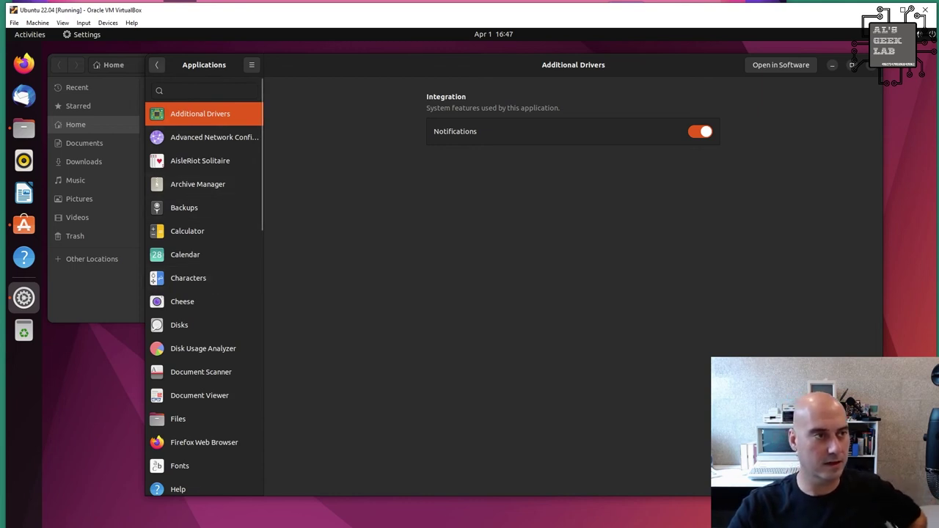
# - Check the integration settings of Calendar, Calculator, Archive Manager, Characters, Disks, Passwords and Keys, and Mines
pyautogui.click(185, 255)
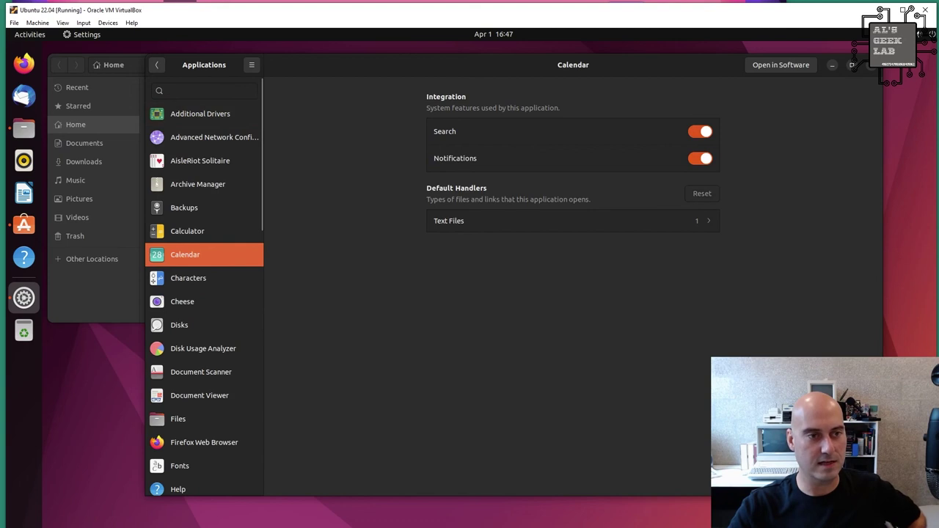
pyautogui.click(187, 231)
pyautogui.click(197, 184)
pyautogui.click(188, 278)
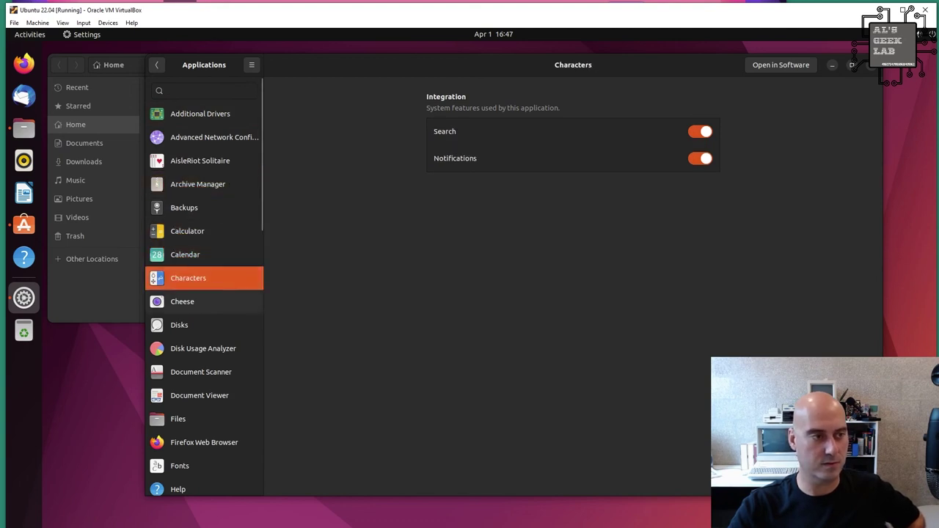
pyautogui.click(179, 325)
pyautogui.scroll(-12, 206, 367)
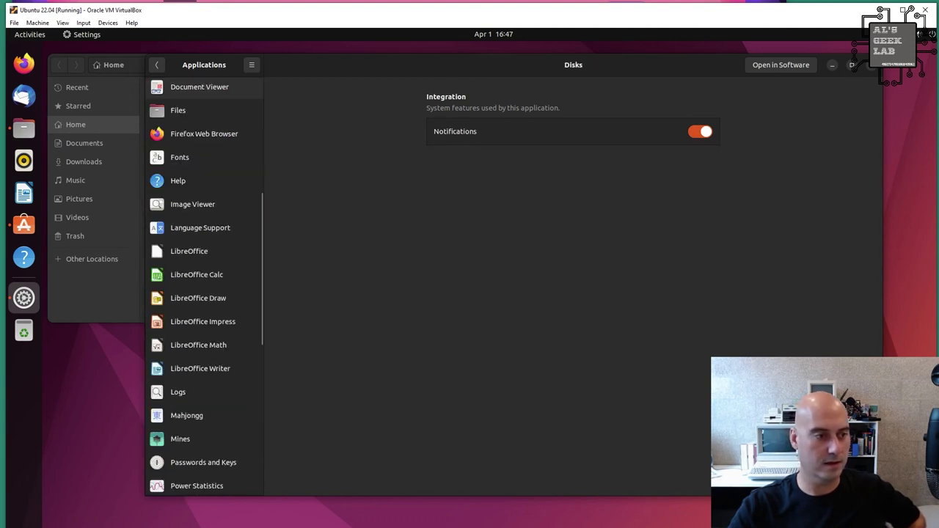
pyautogui.scroll(8, 206, 389)
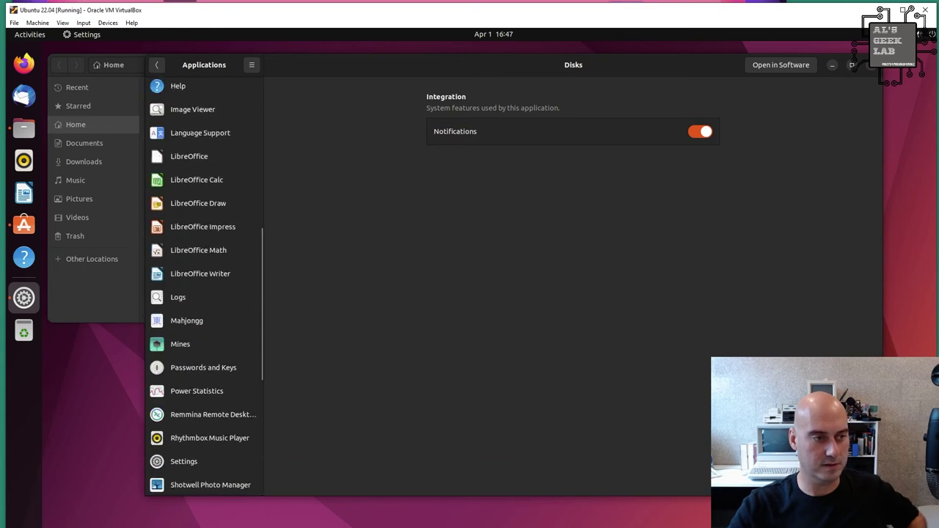
pyautogui.click(203, 368)
pyautogui.click(184, 345)
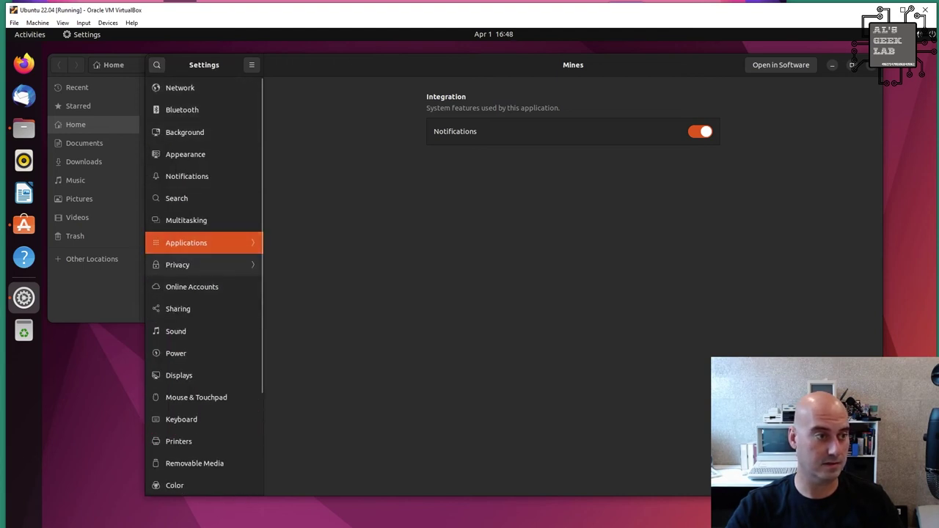
# - Review the Connectivity and Screen pages of the Privacy settings, and return to the main settings list
pyautogui.click(191, 265)
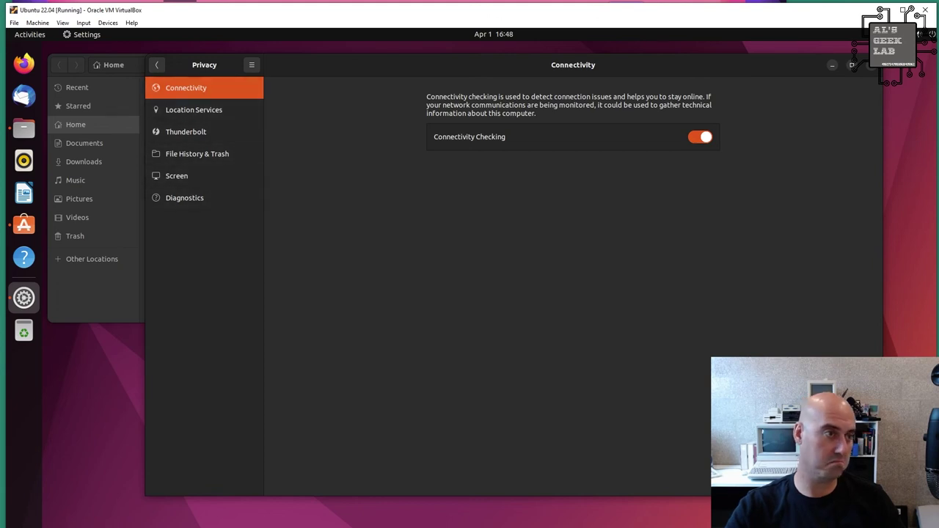
pyautogui.click(180, 175)
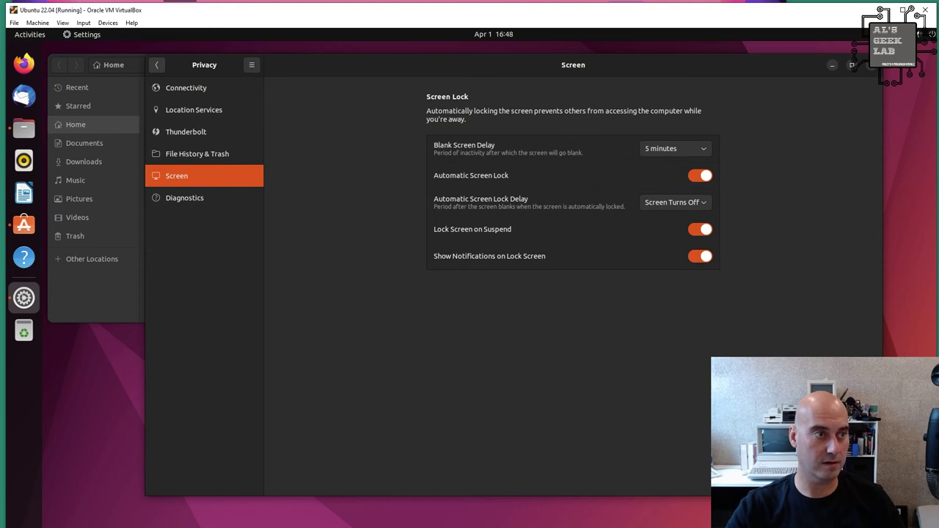
pyautogui.click(185, 87)
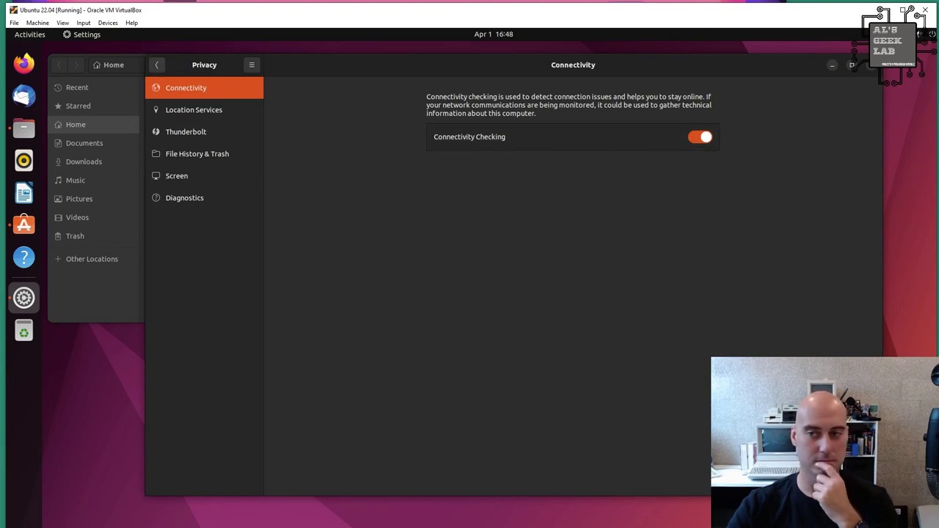
pyautogui.hotkey('alt', 'Left')
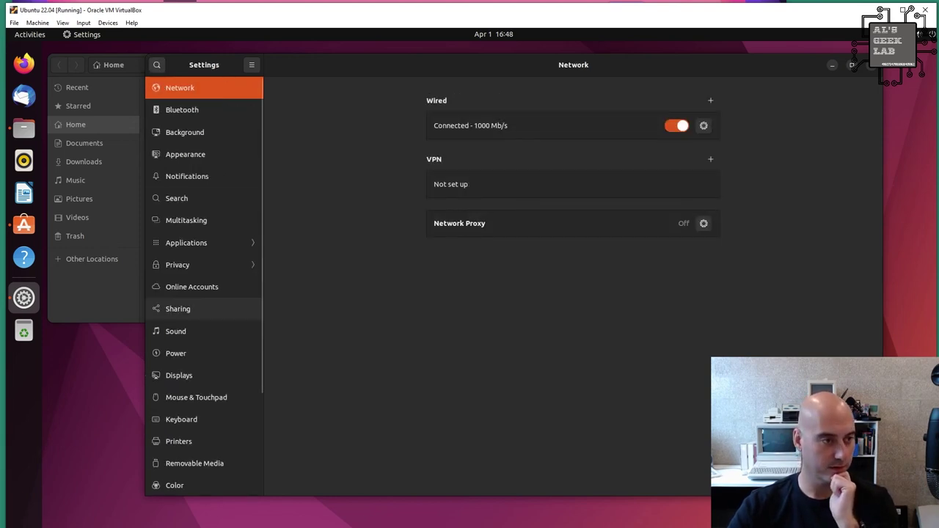
# - View the Displays settings and the Default Applications settings
pyautogui.click(179, 375)
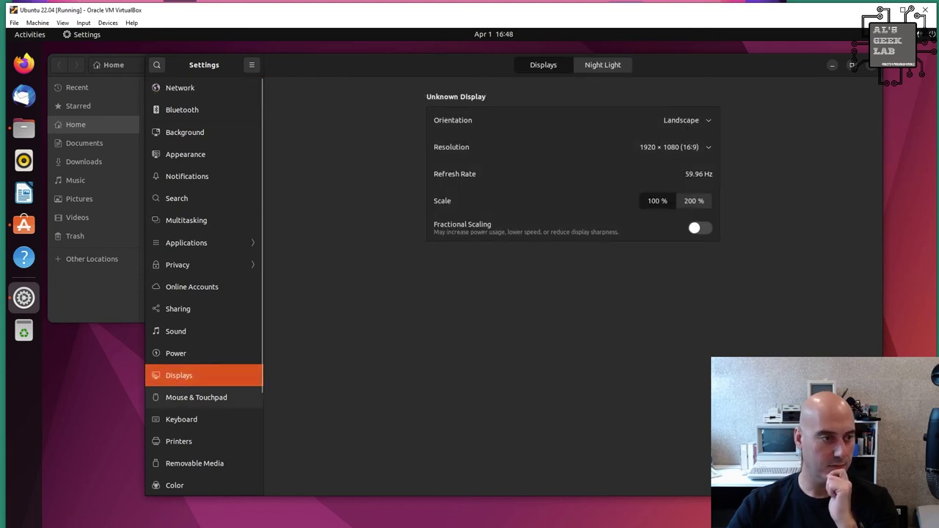
pyautogui.scroll(-1, 198, 375)
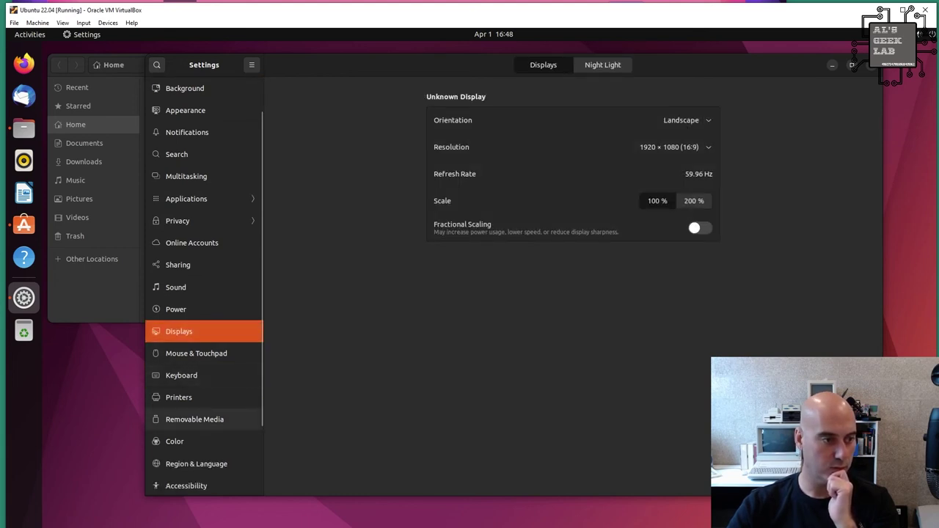
pyautogui.scroll(-1, 198, 419)
pyautogui.scroll(-1, 198, 397)
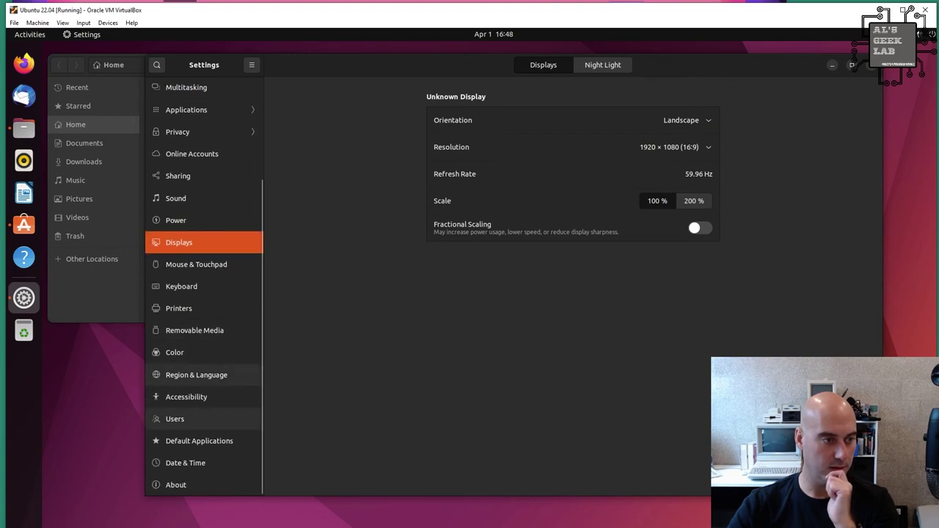
pyautogui.click(199, 441)
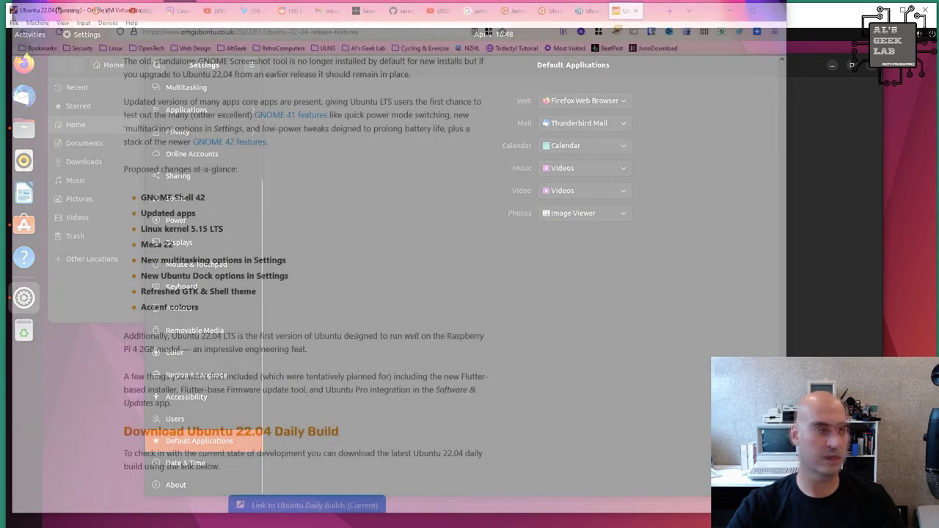
# - Switch to the web browser and check the Ubuntu 22.04 release features article's list of proposed changes
pyautogui.scroll(-5, 307, 284)
pyautogui.scroll(4, 306, 284)
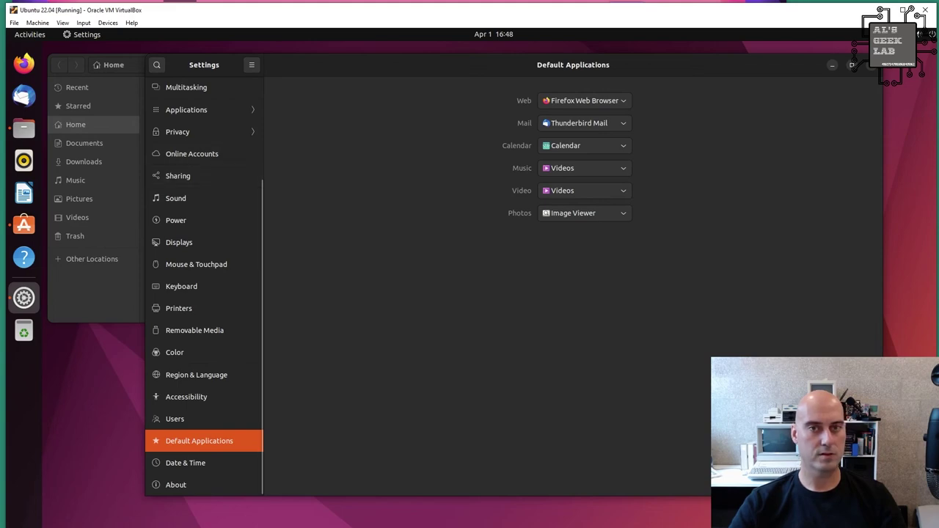
# - Close Settings, and move the Home folder window to the middle of the desktop before closing it too
pyautogui.hotkey('ctrl', 'q')
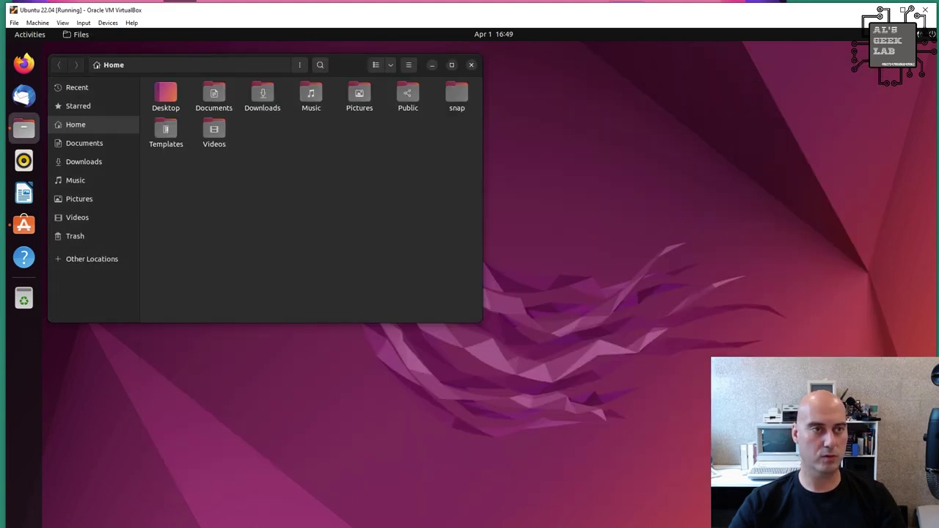
pyautogui.moveTo(220, 64); pyautogui.dragTo(423, 207)
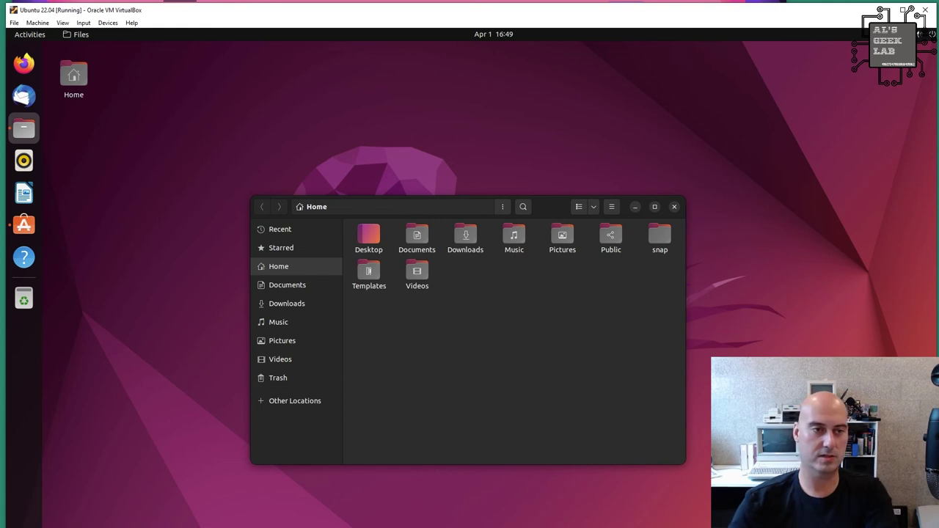
pyautogui.hotkey('ctrl', 'w')
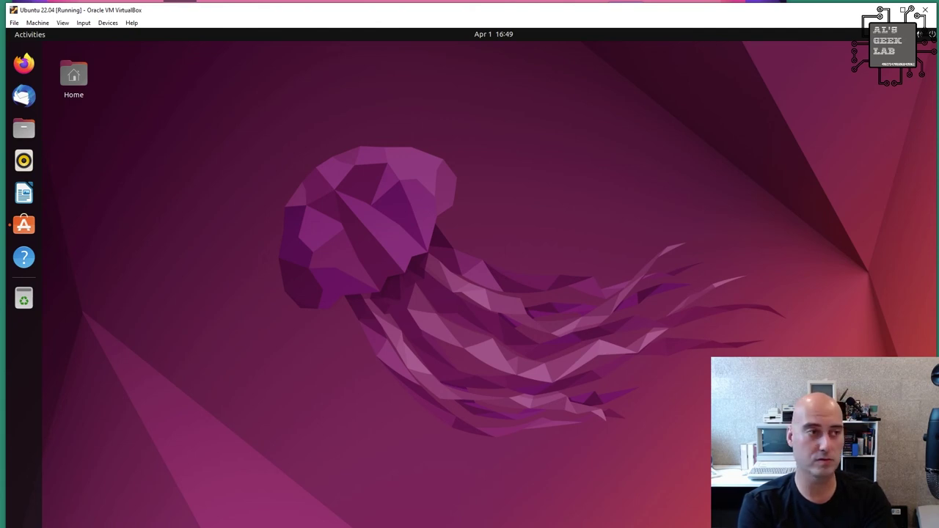
# - Find Terminal by searching the Activities overview for "term", open it and run the php command
pyautogui.press('super')
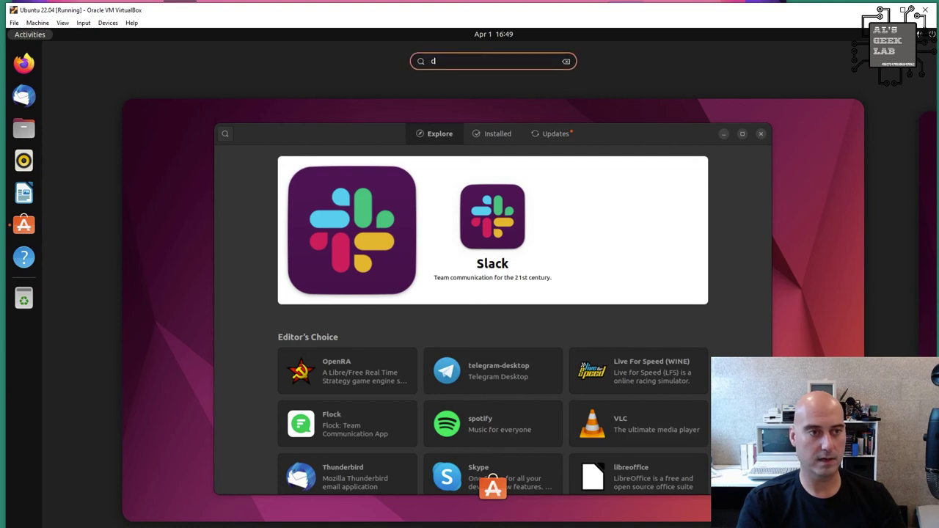
pyautogui.write('m')
pyautogui.press('BackSpace')
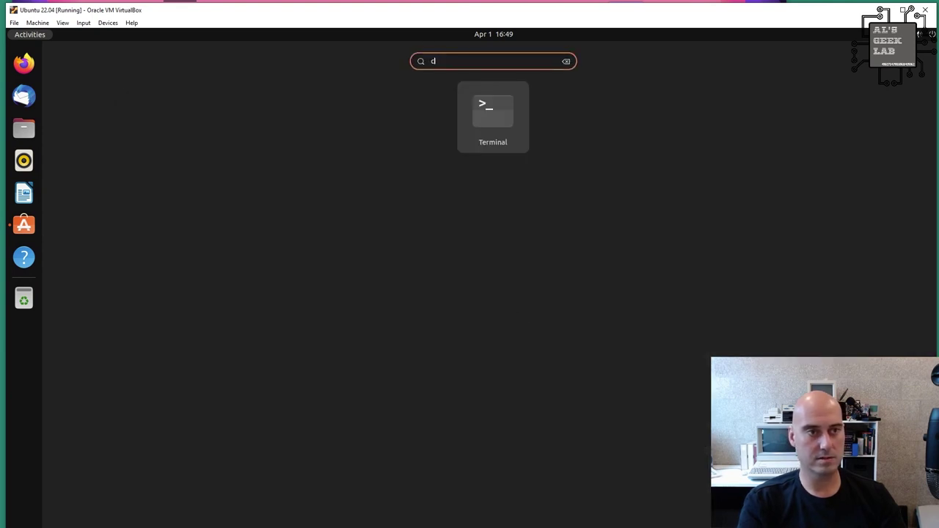
pyautogui.press('BackSpace')
pyautogui.write('term')
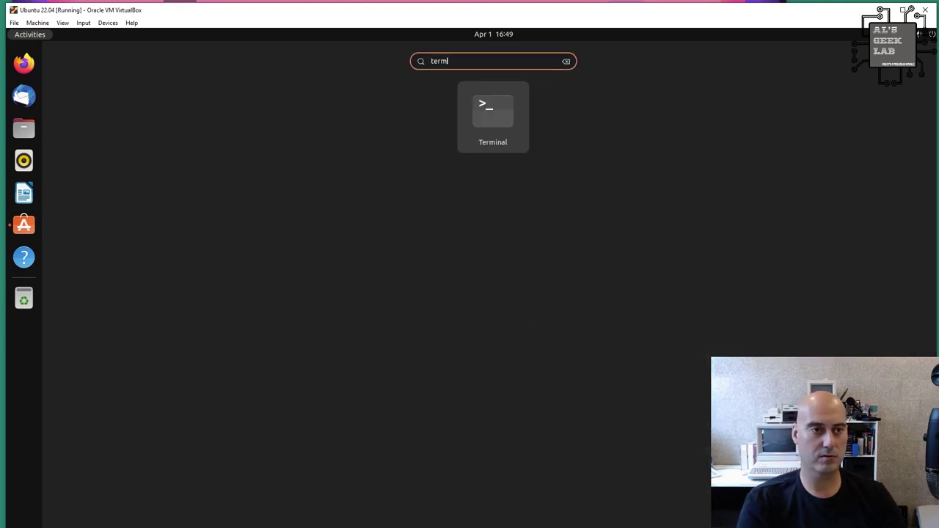
pyautogui.press('Return')
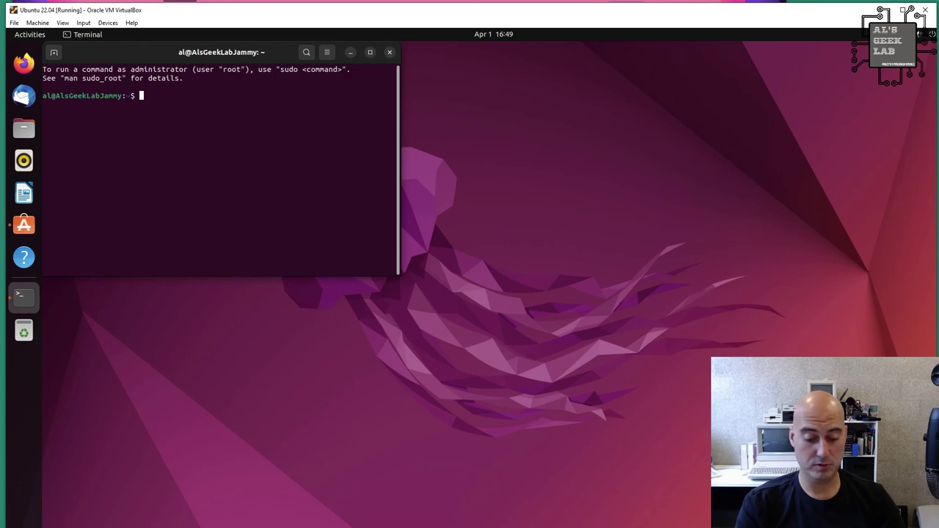
pyautogui.write('php')
pyautogui.press('Return')
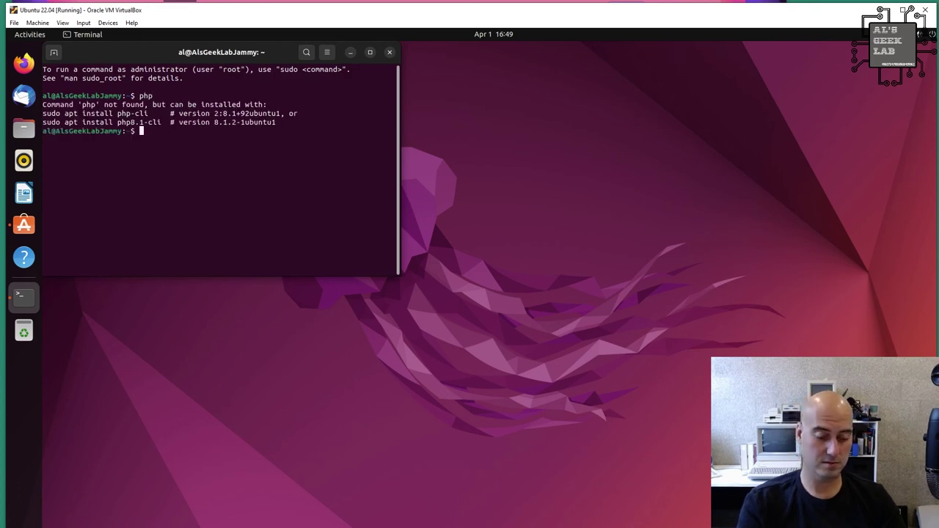
# - Install the php-cli package with sudo apt install, entering the account password and accepting the installation
pyautogui.write('sudo apt instal')
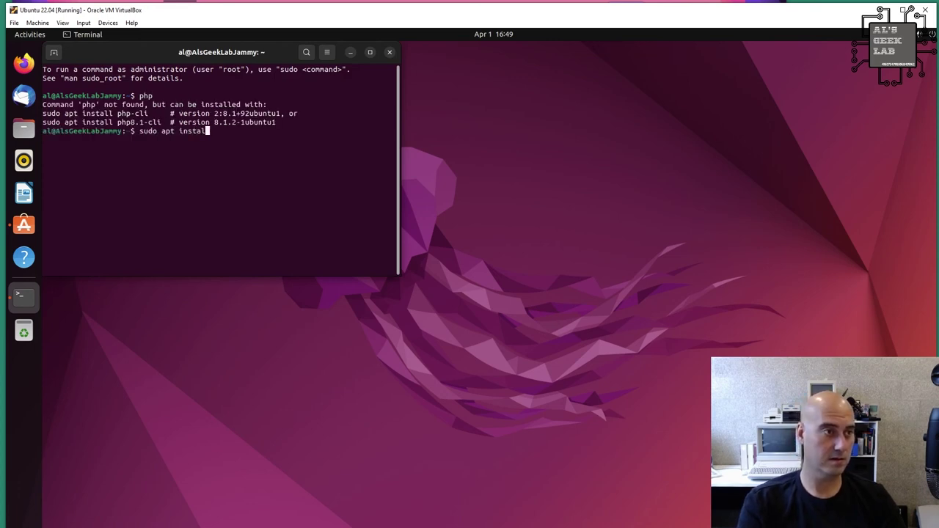
pyautogui.write('l php')
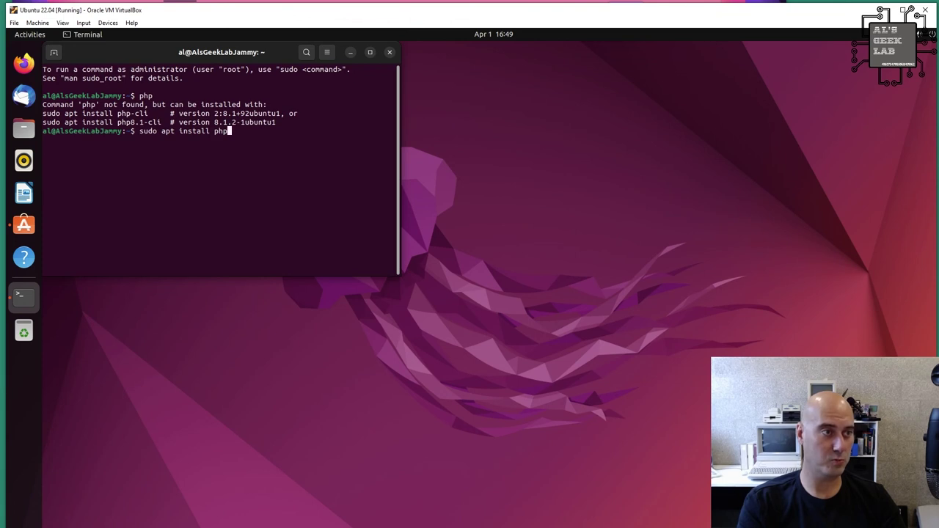
pyautogui.write('-cli')
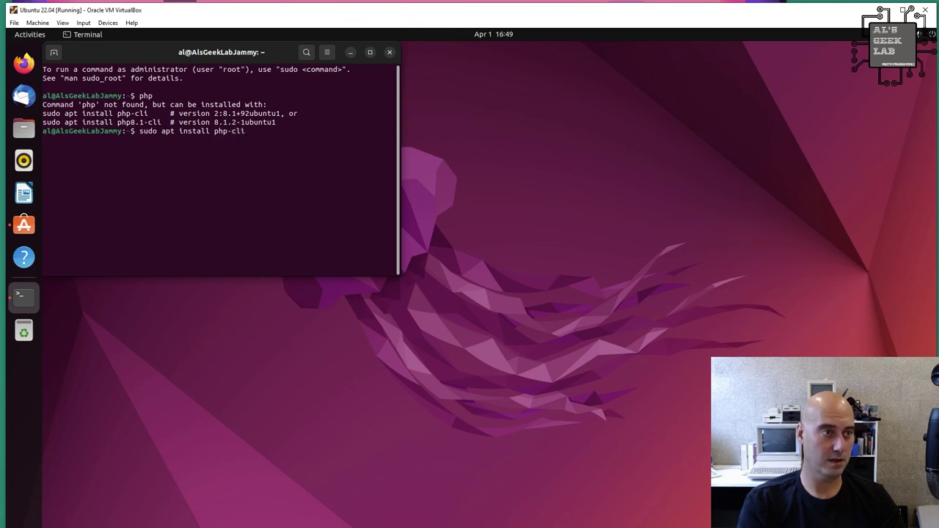
pyautogui.press('Return')
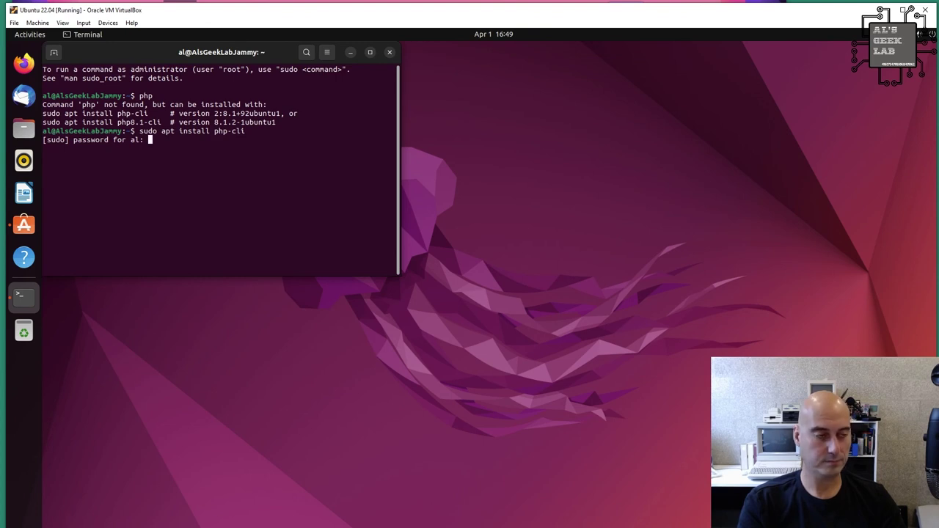
pyautogui.press('Return')
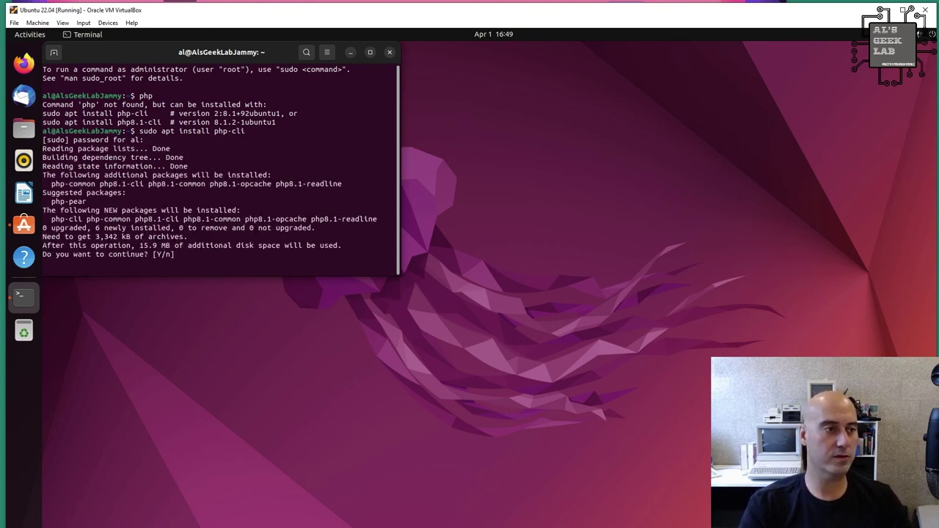
pyautogui.press('Return')
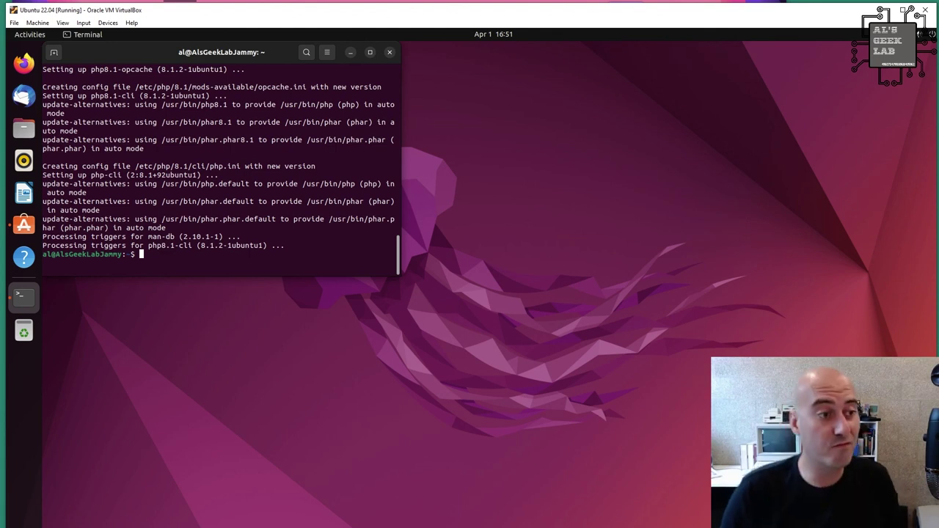
# - Check the installed PHP version with php -v, and move the terminal window toward the middle of the desktop before closing it
pyautogui.write('php -v')
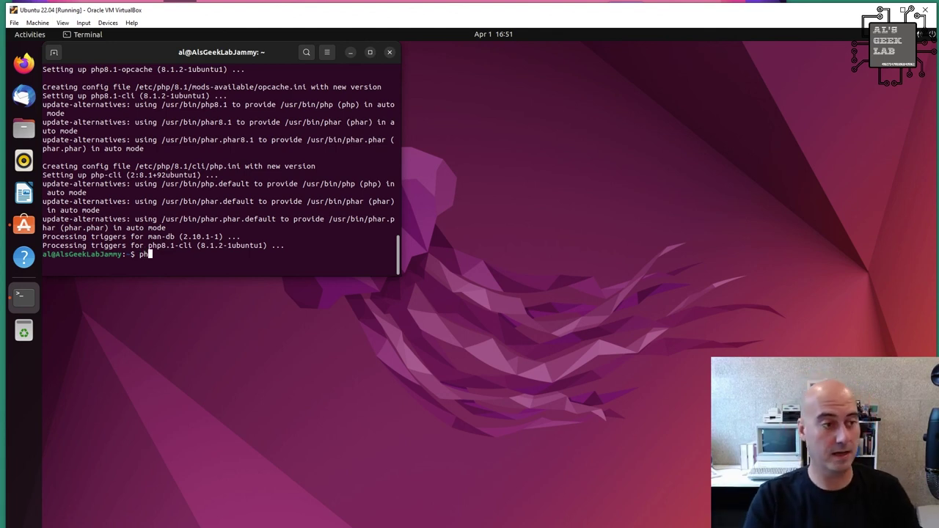
pyautogui.press('Return')
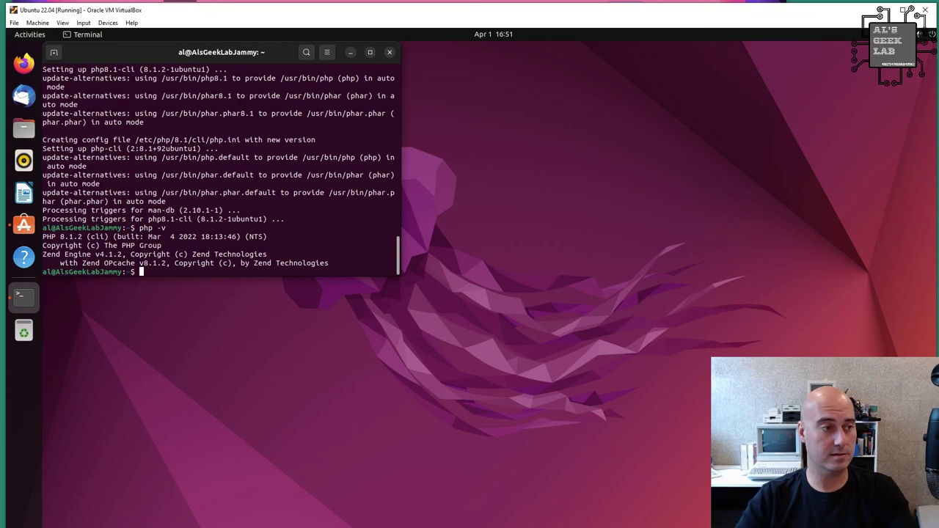
pyautogui.moveTo(222, 52); pyautogui.dragTo(360, 227)
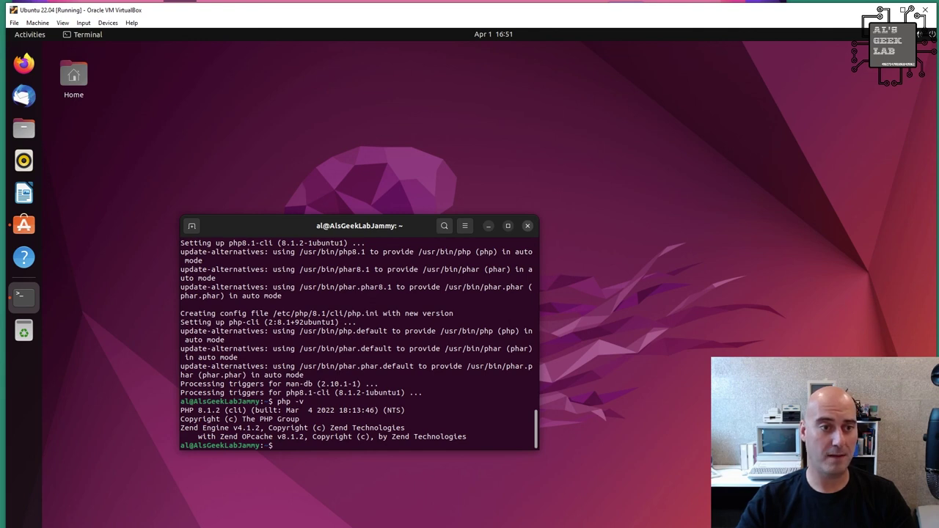
pyautogui.hotkey('ctrl', 'd')
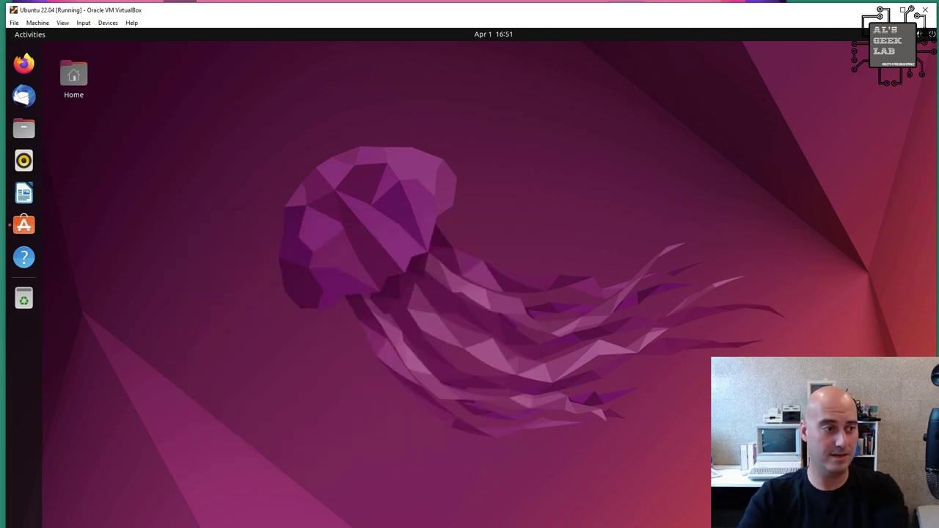